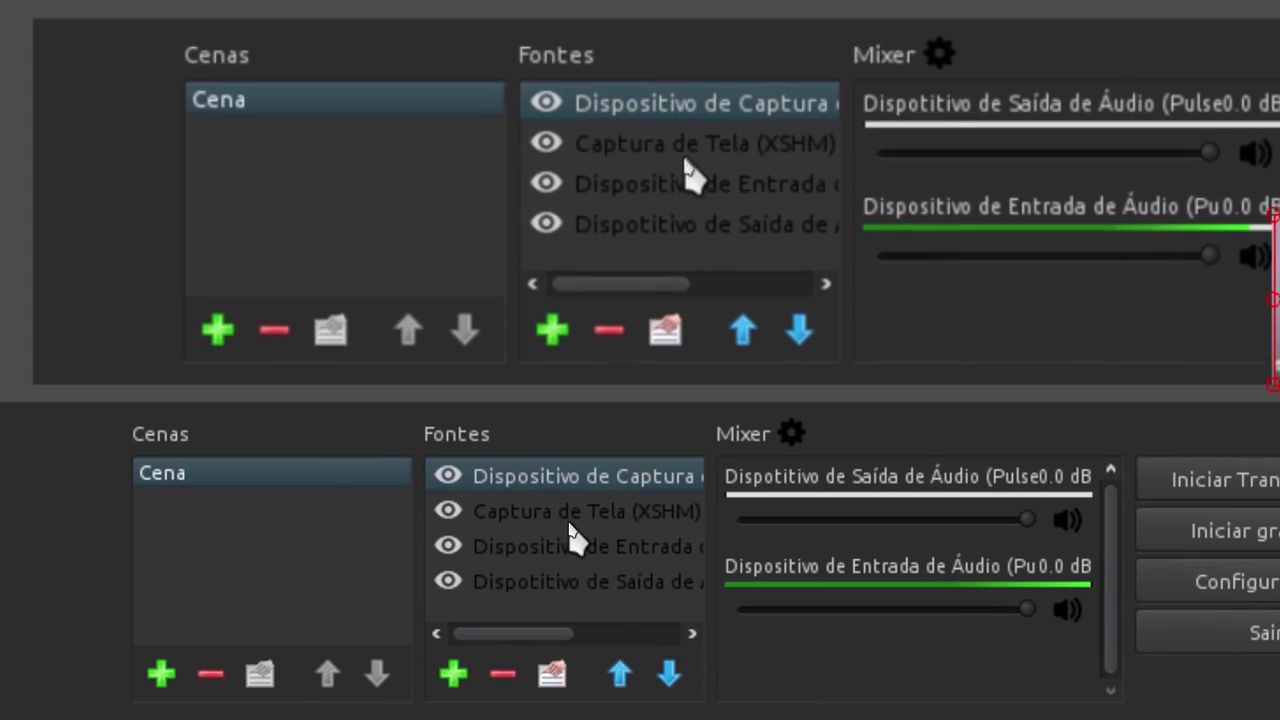
Remove the Dispositivo de Captura de Vídeo (V4L2) and Captura de Tela (XSHM) sources from the scene.
{"action": "left_click", "coordinate": [570, 522]}
{"action": "left_click", "coordinate": [571, 550]}
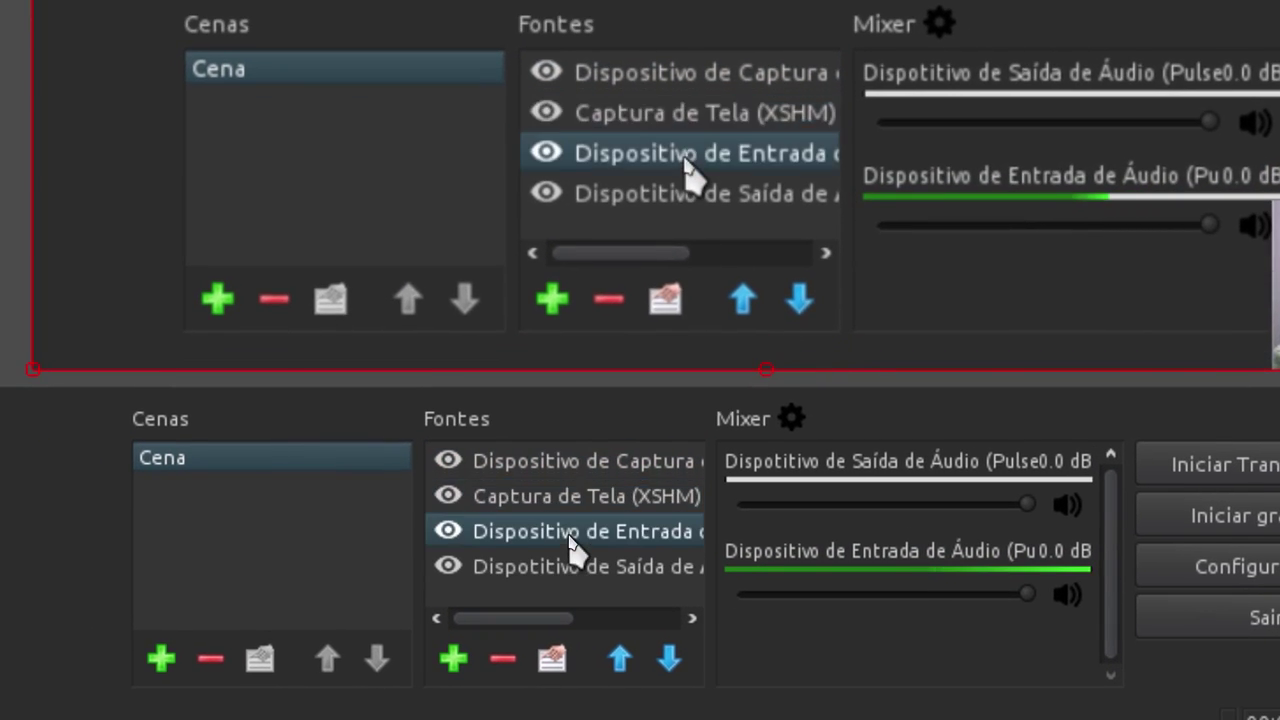
{"action": "left_click", "coordinate": [572, 562]}
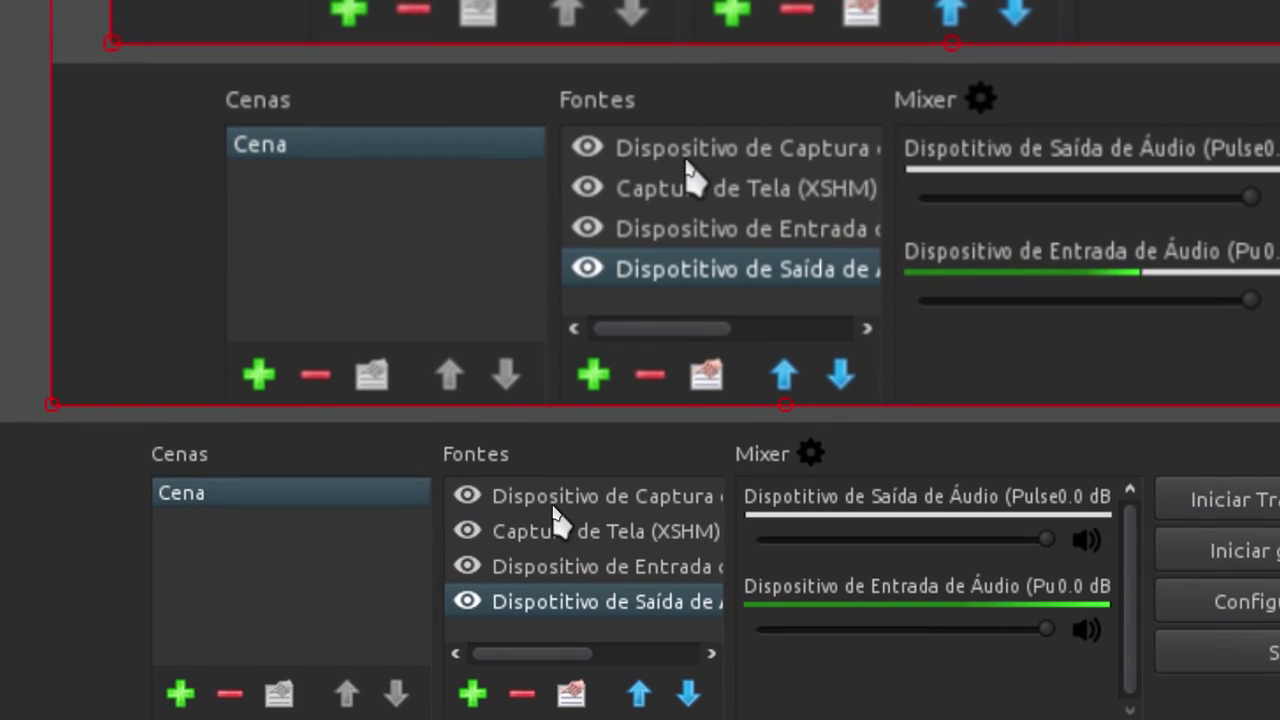
{"action": "left_click", "coordinate": [553, 500]}
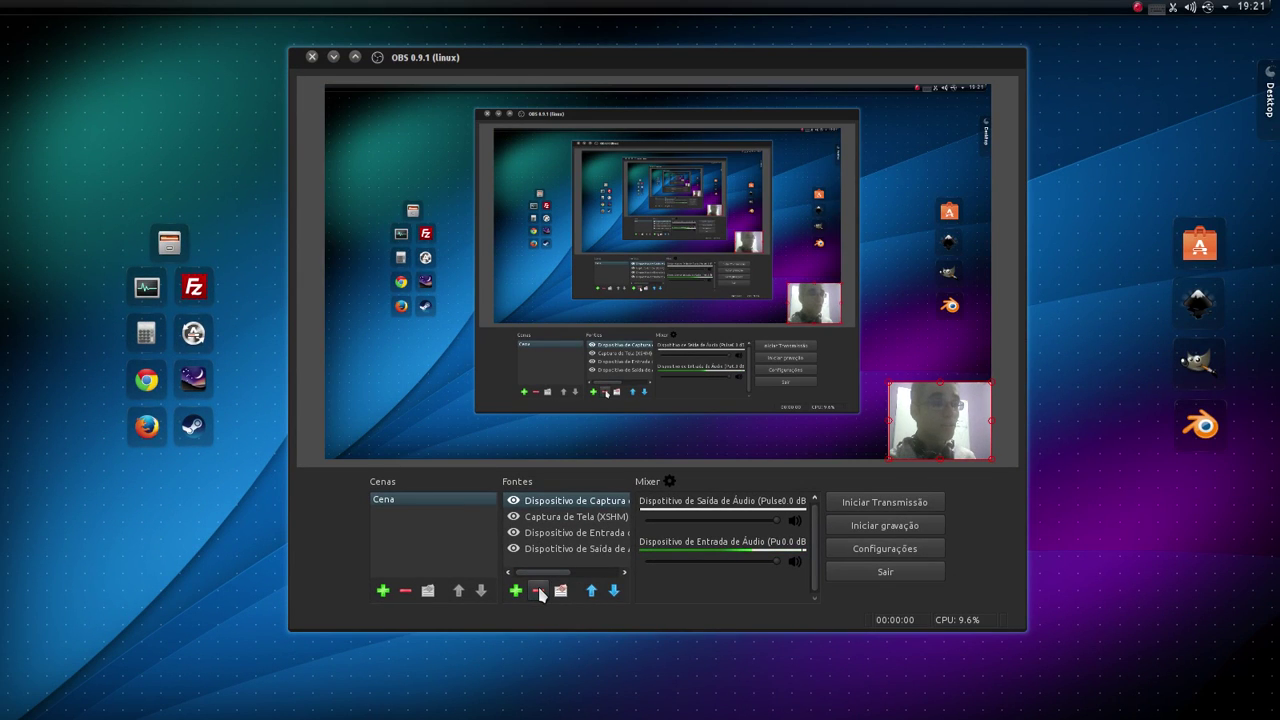
{"action": "left_click", "coordinate": [538, 591]}
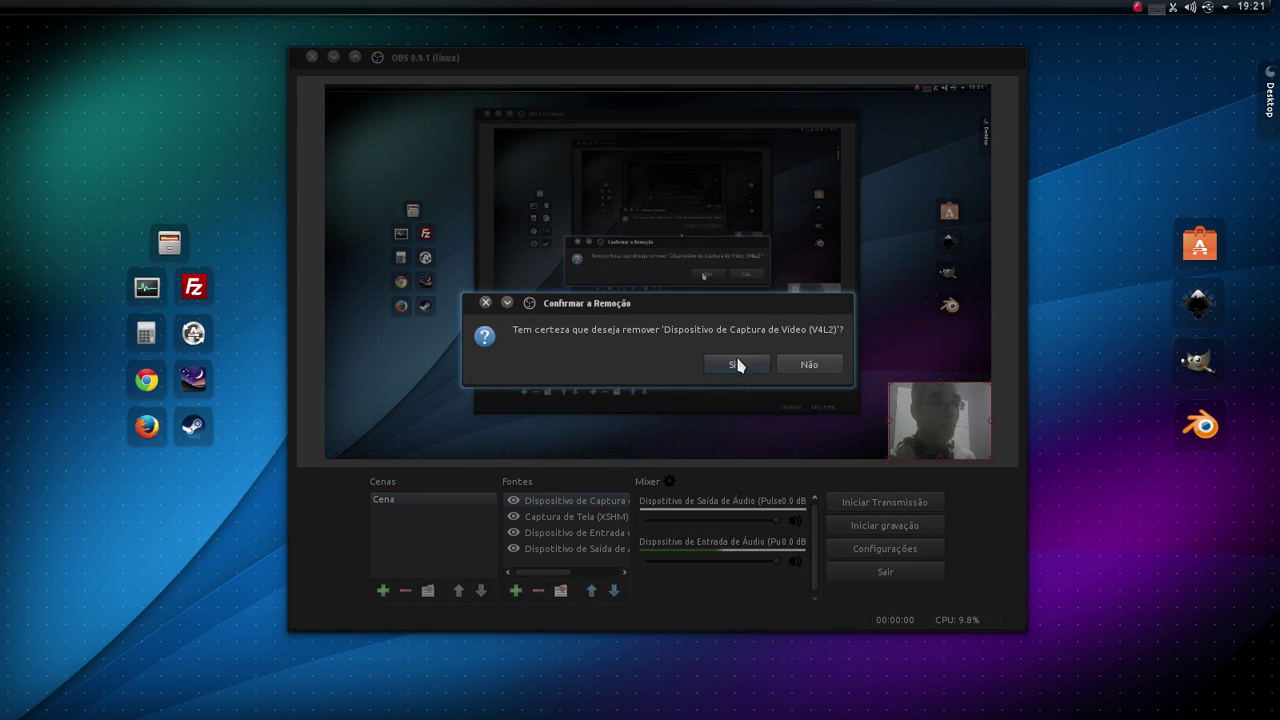
{"action": "left_click", "coordinate": [737, 365]}
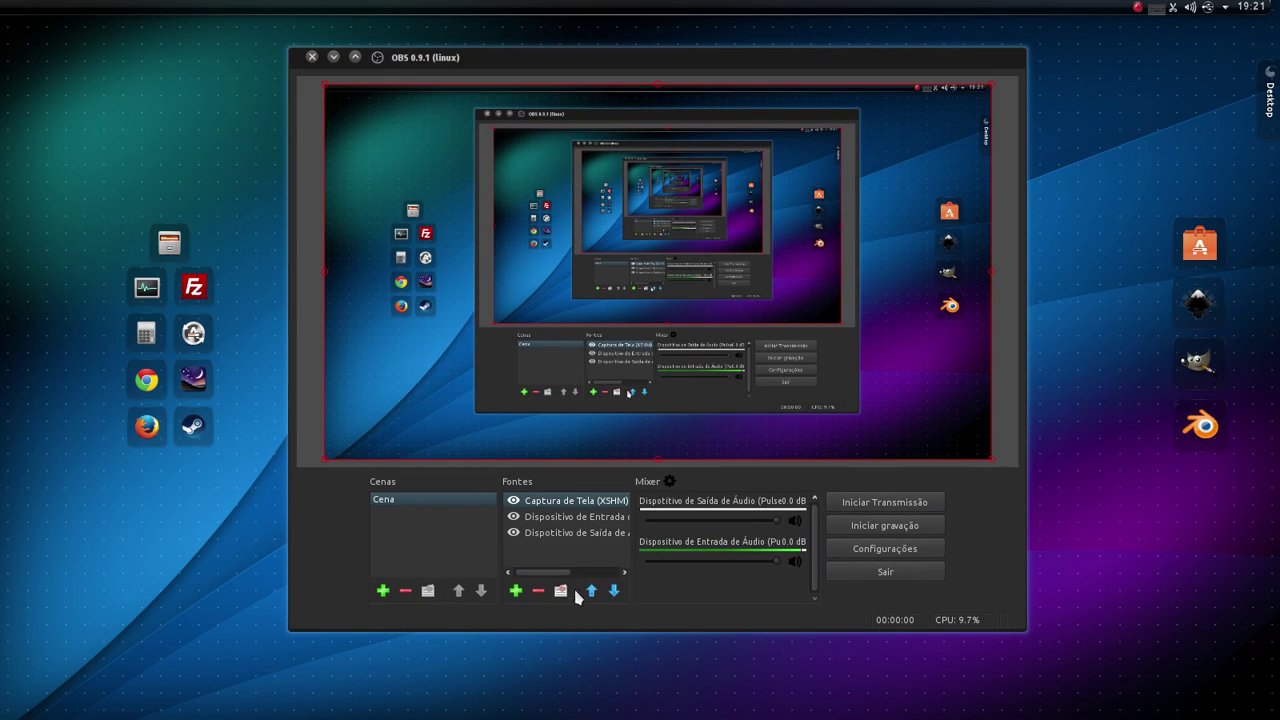
{"action": "left_click", "coordinate": [538, 591]}
{"action": "left_click", "coordinate": [715, 367]}
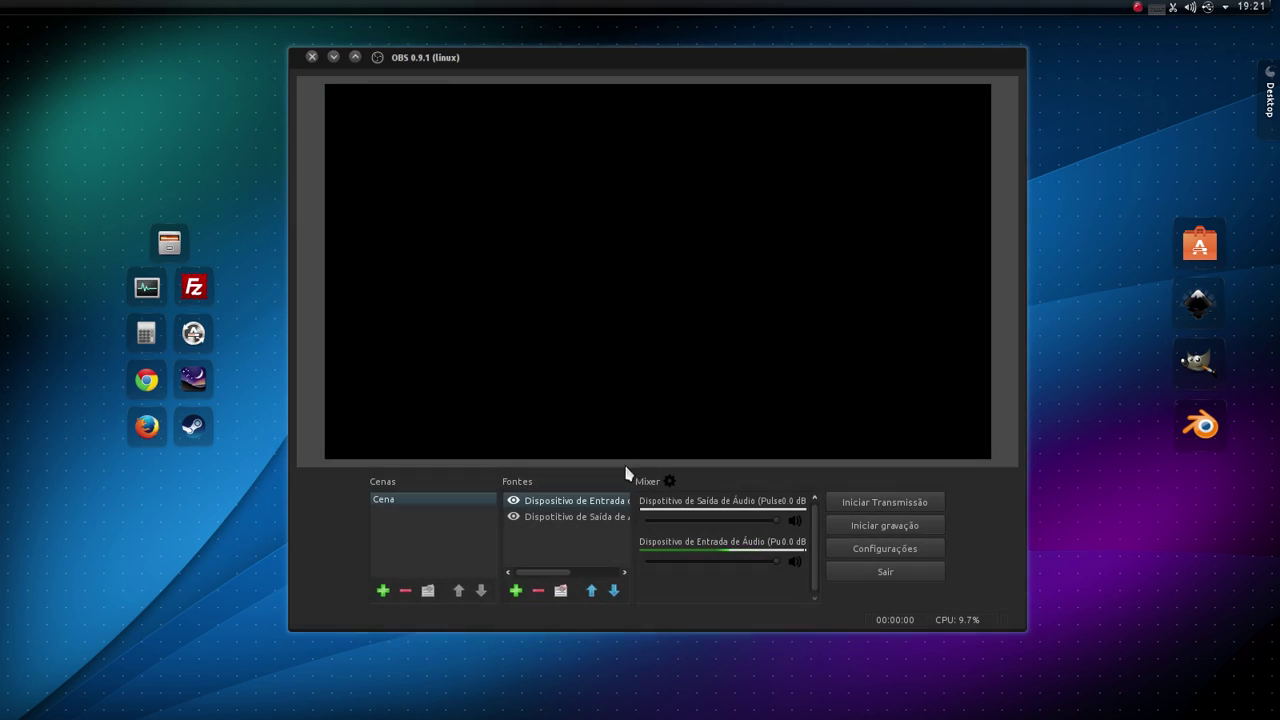
Remove the PulseAudio audio input and audio output sources from the scene.
{"action": "left_click", "coordinate": [538, 591]}
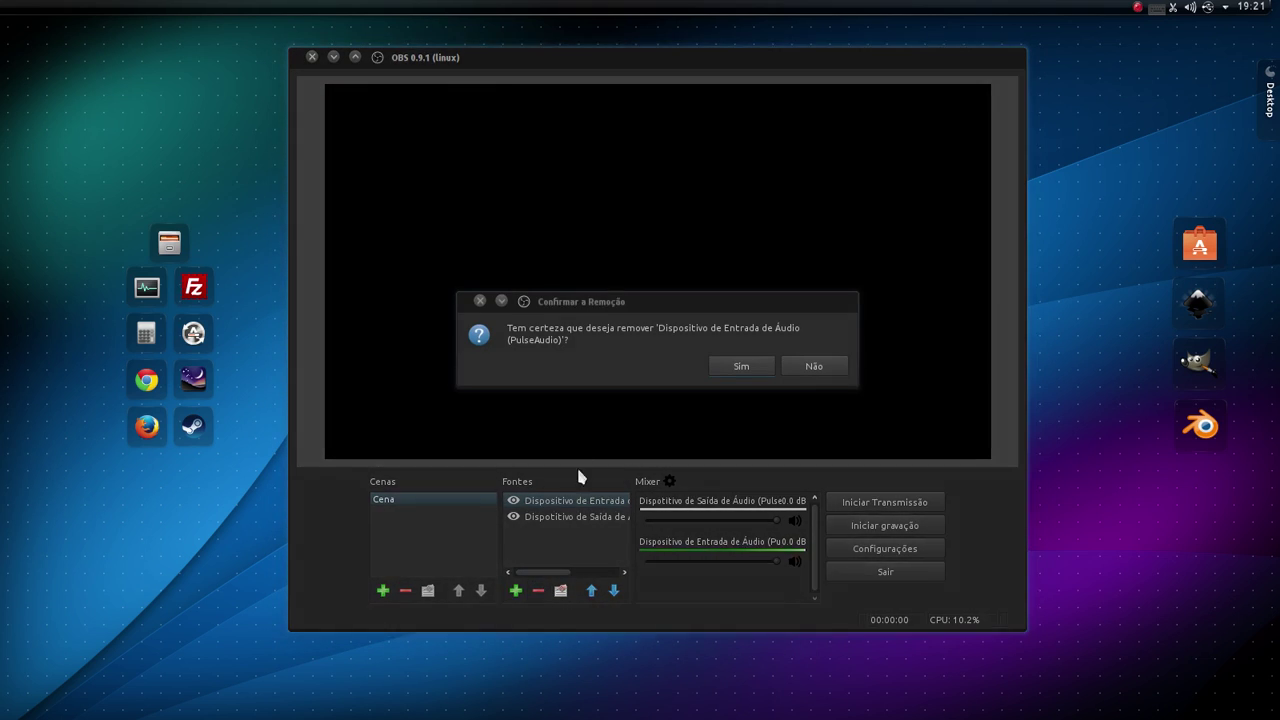
{"action": "left_click", "coordinate": [740, 368]}
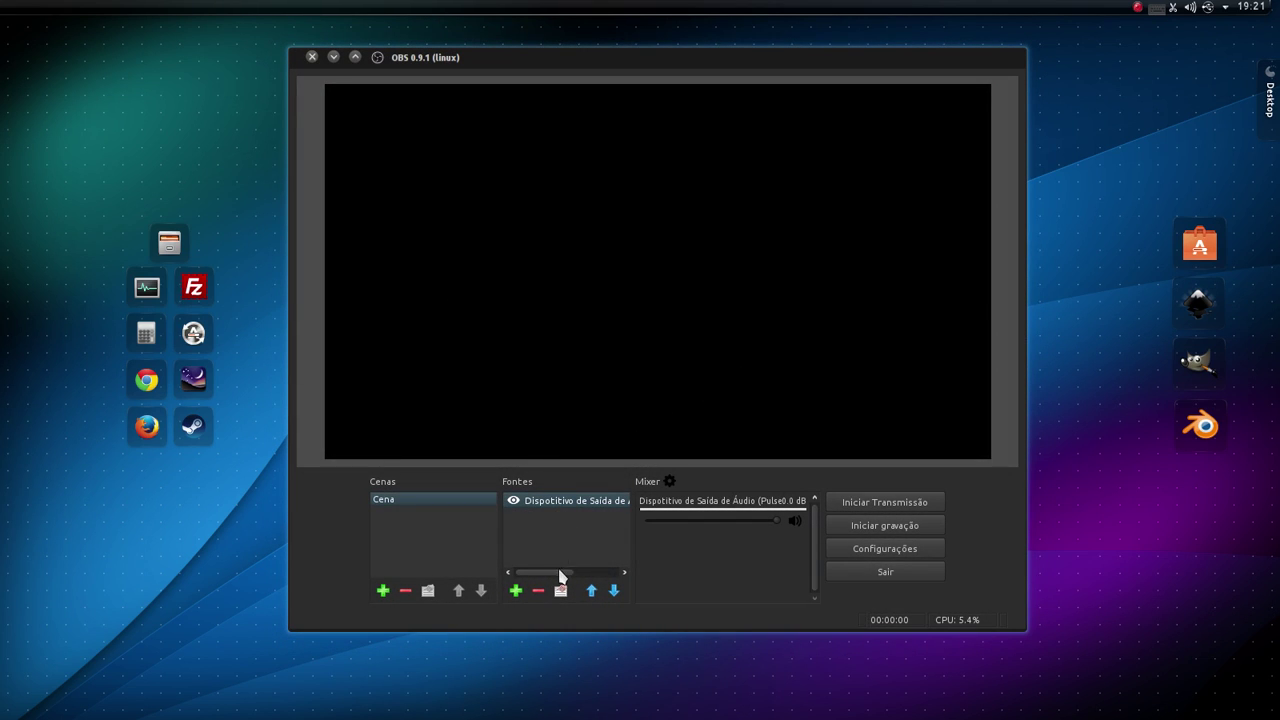
{"action": "left_click", "coordinate": [538, 591]}
{"action": "left_click", "coordinate": [716, 368]}
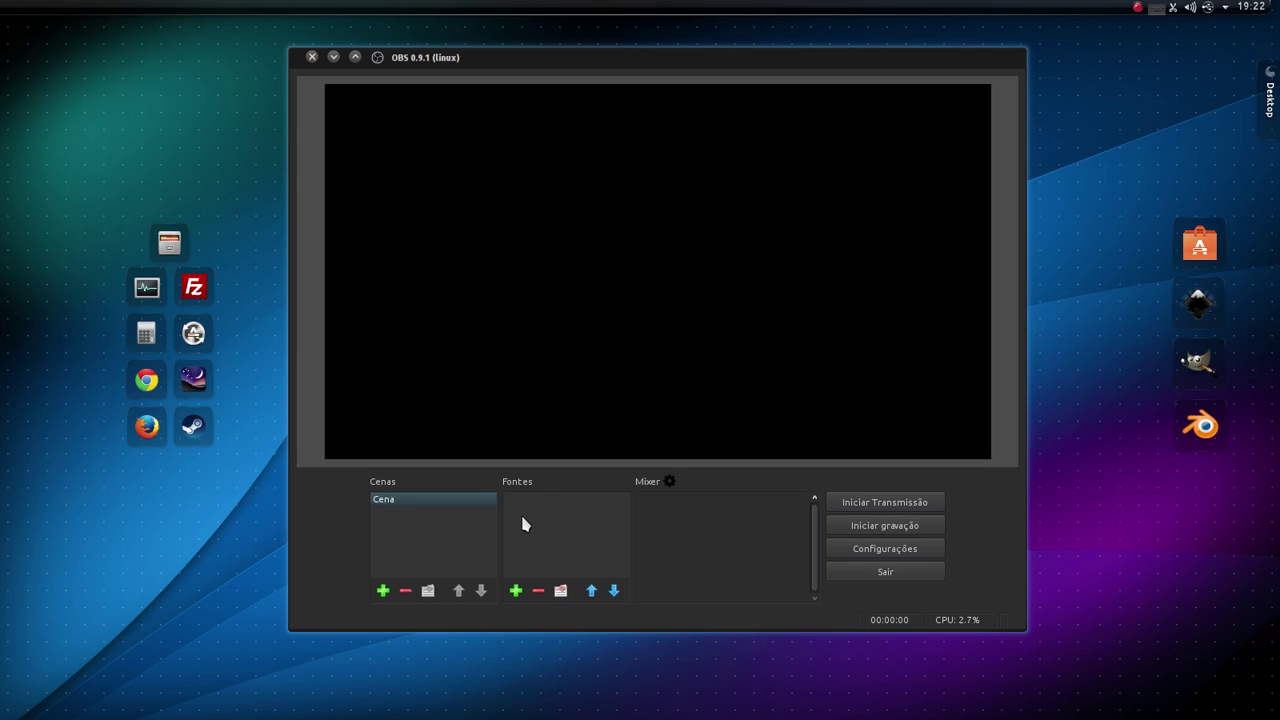
Add a new Captura de Tela (XSHM) source capturing Screen 0 (1600x900 @ 0,0) with cursor capture enabled.
{"action": "left_click", "coordinate": [516, 591]}
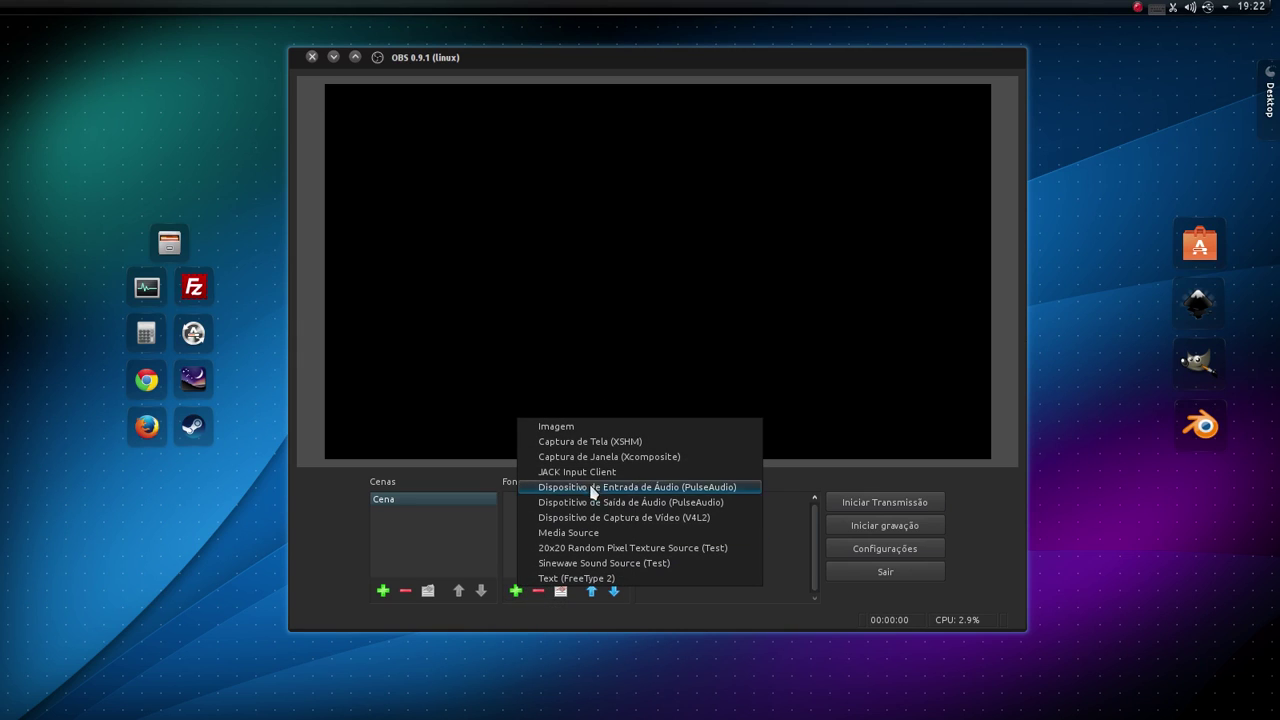
{"action": "left_click", "coordinate": [679, 445]}
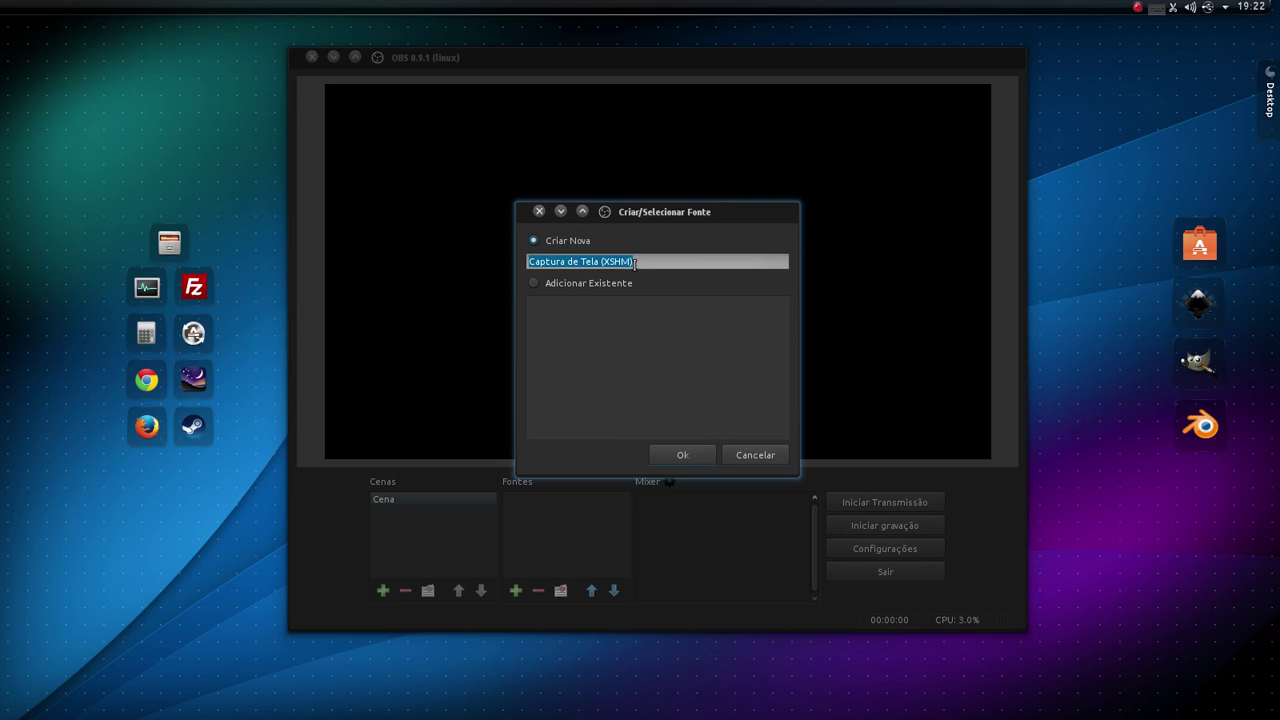
{"action": "left_click", "coordinate": [680, 456]}
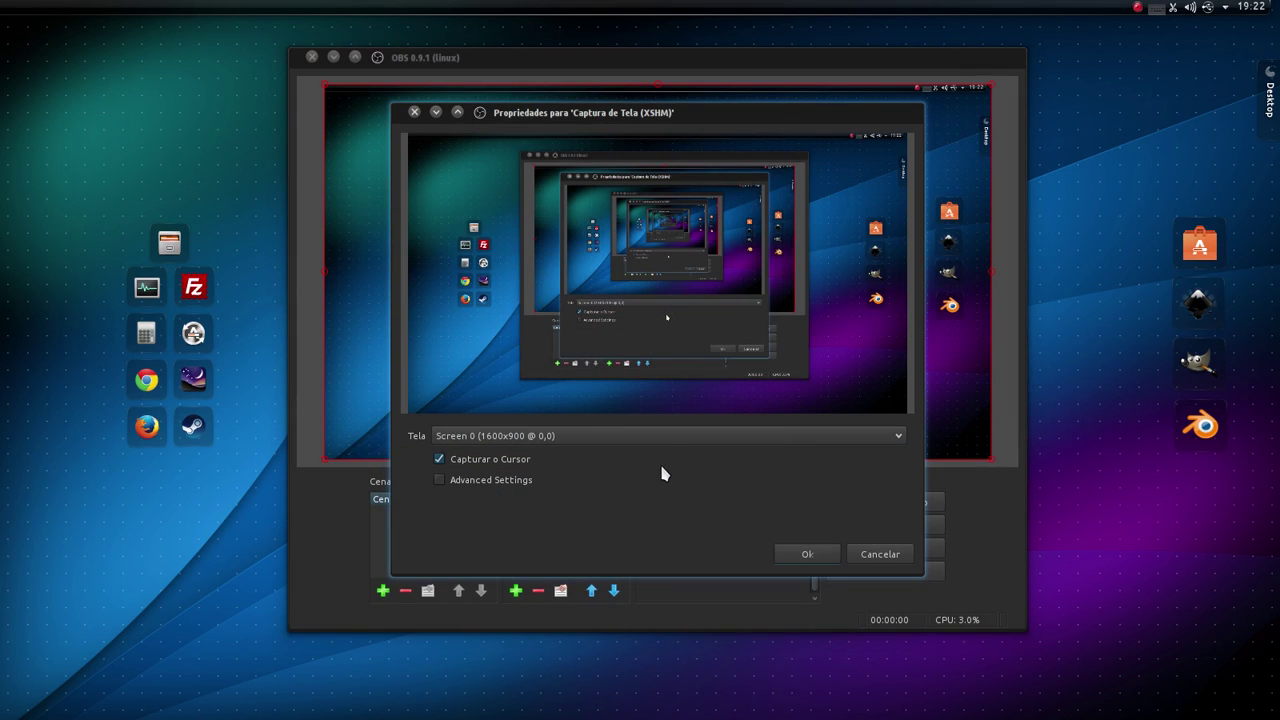
{"action": "left_click", "coordinate": [528, 436]}
{"action": "left_click", "coordinate": [528, 435]}
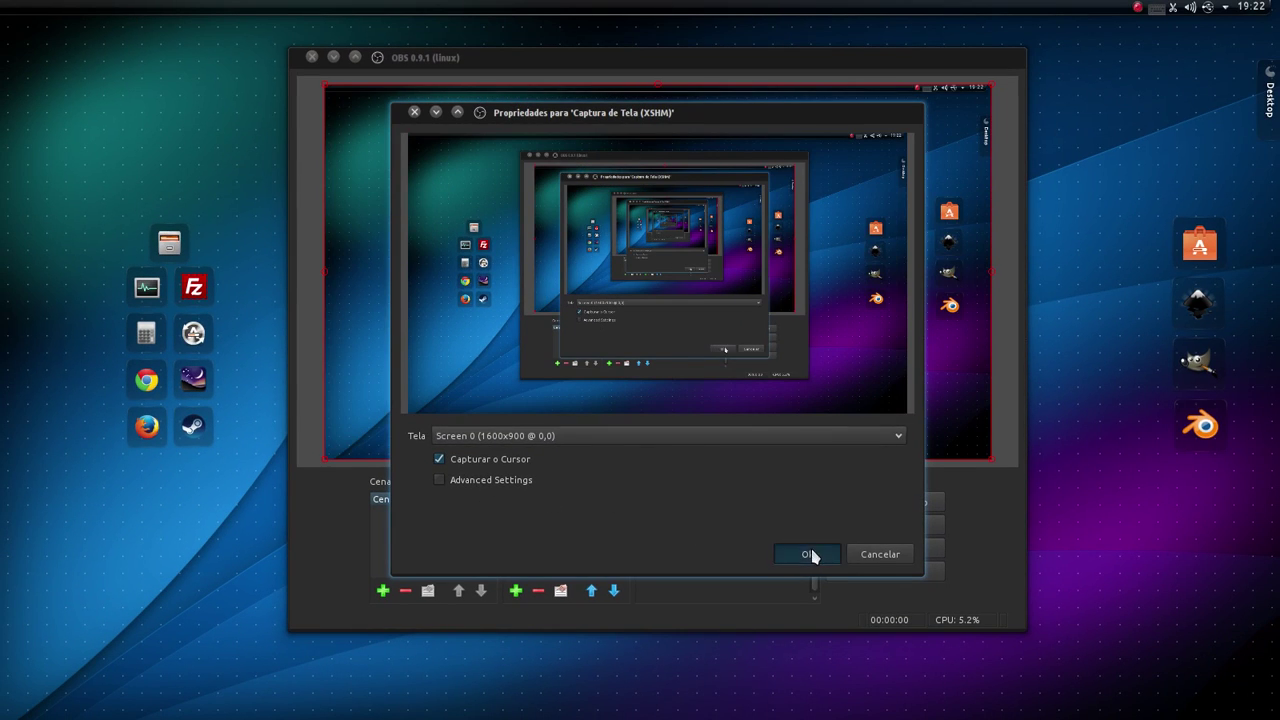
{"action": "left_click", "coordinate": [1226, 659]}
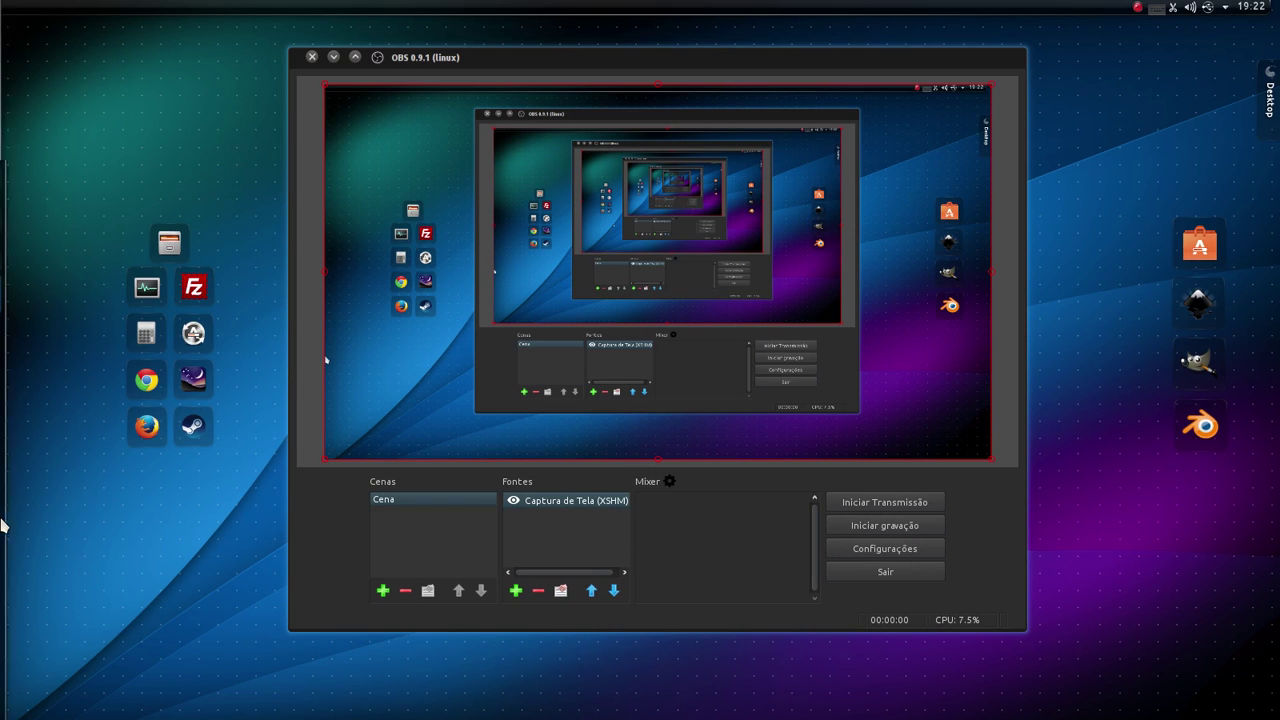
Add a new Dispositivo de Entrada de Áudio (PulseAudio) source using the device Áudio Interno Estéreo Analógico.
{"action": "mouse_move", "coordinate": [2, 480]}
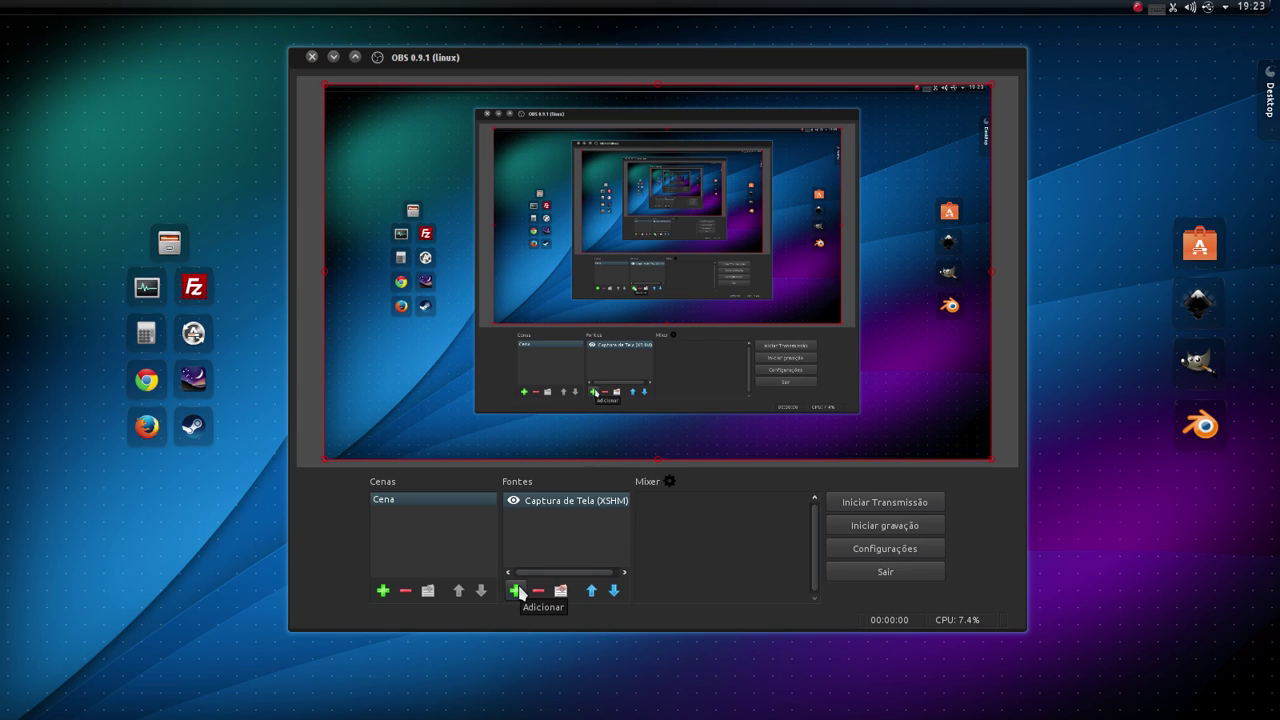
{"action": "scroll", "coordinate": [698, 523], "scroll_direction": "up", "scroll_amount": 3}
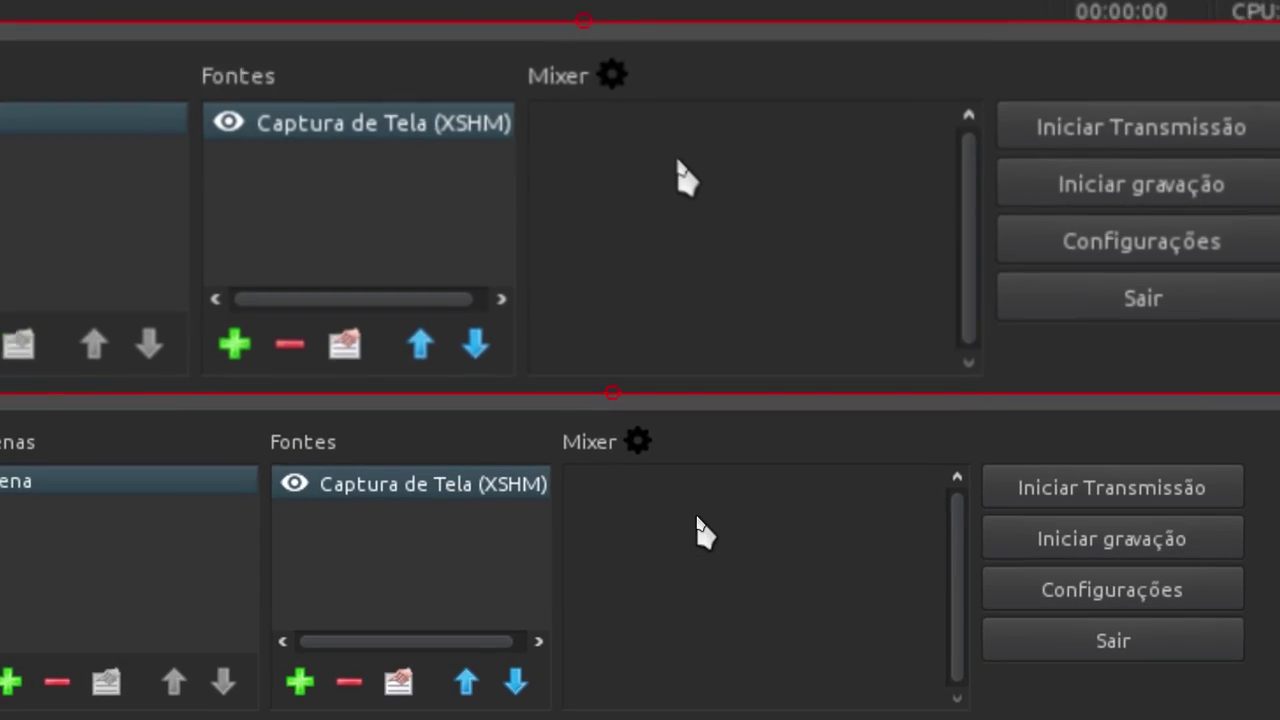
{"action": "scroll", "coordinate": [598, 572], "scroll_direction": "down", "scroll_amount": 3}
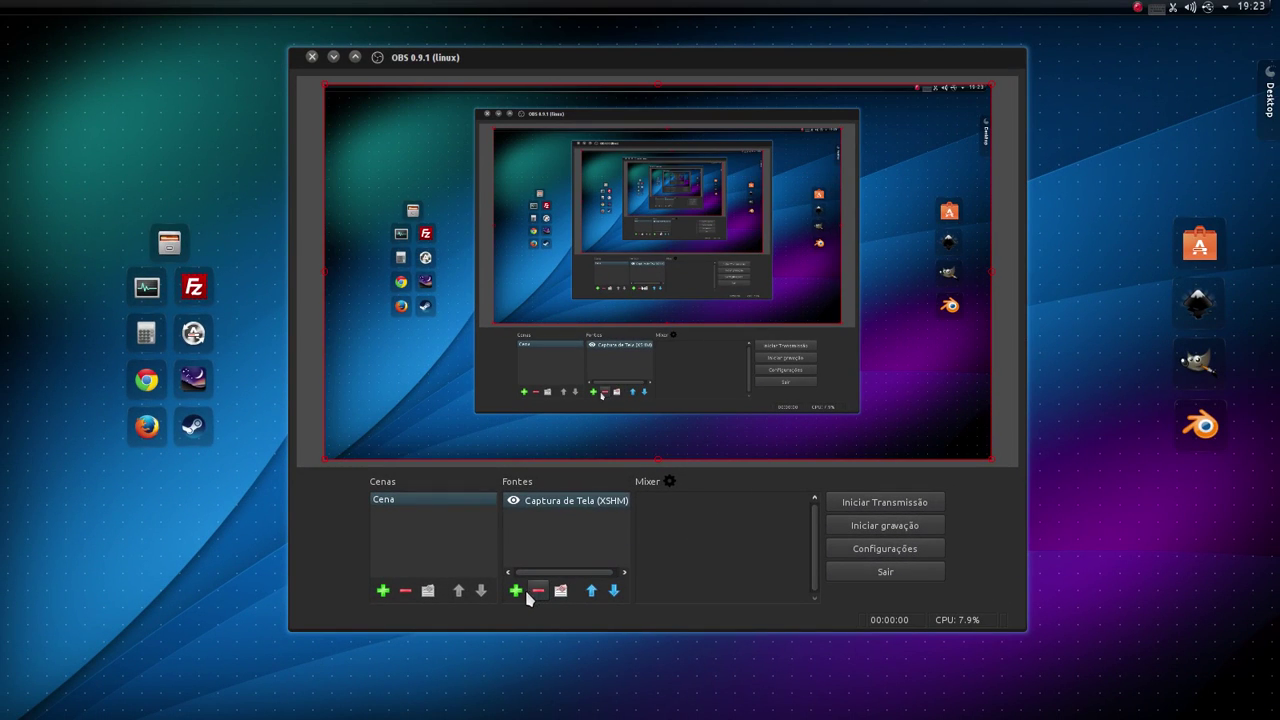
{"action": "left_click", "coordinate": [515, 590]}
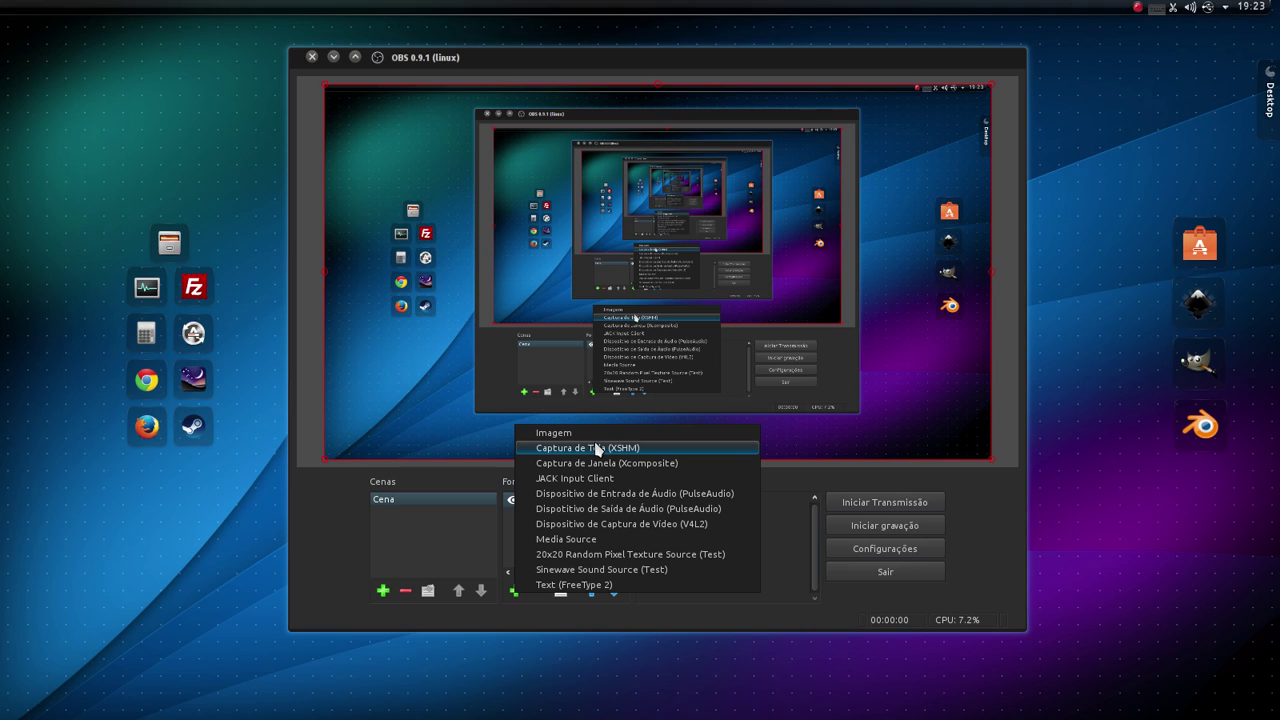
{"action": "left_click", "coordinate": [627, 494]}
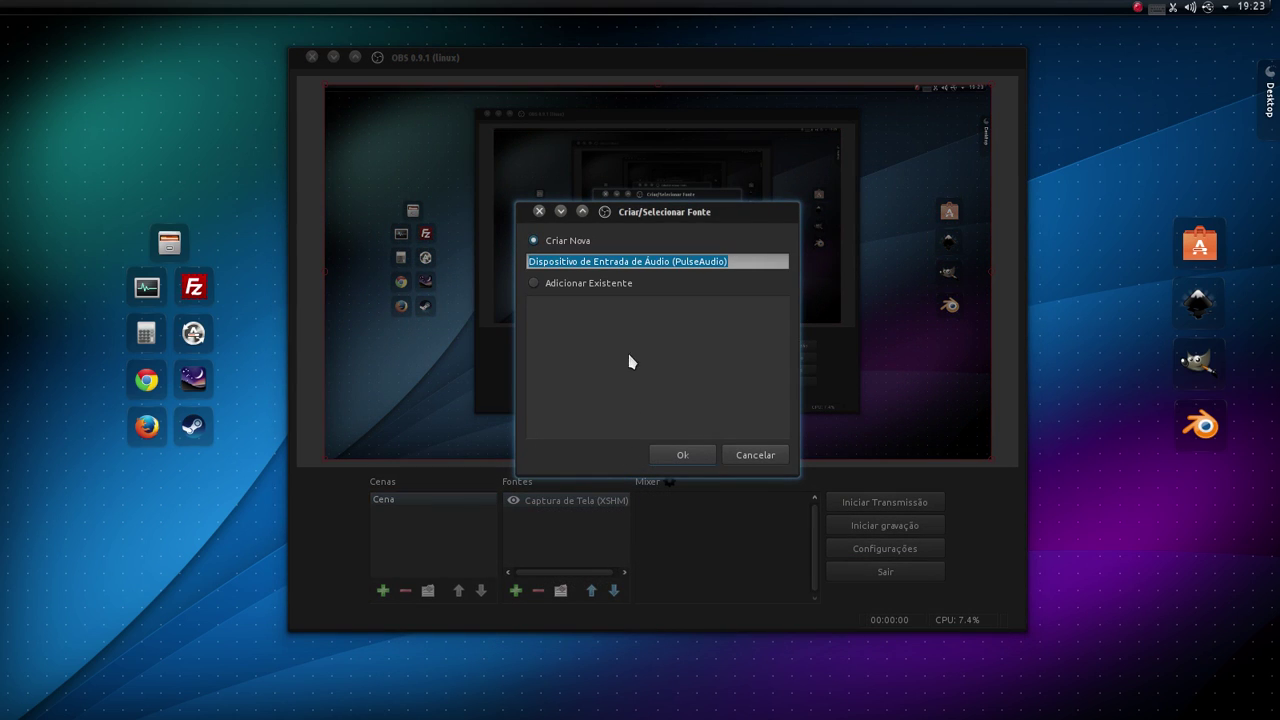
{"action": "left_click", "coordinate": [699, 457]}
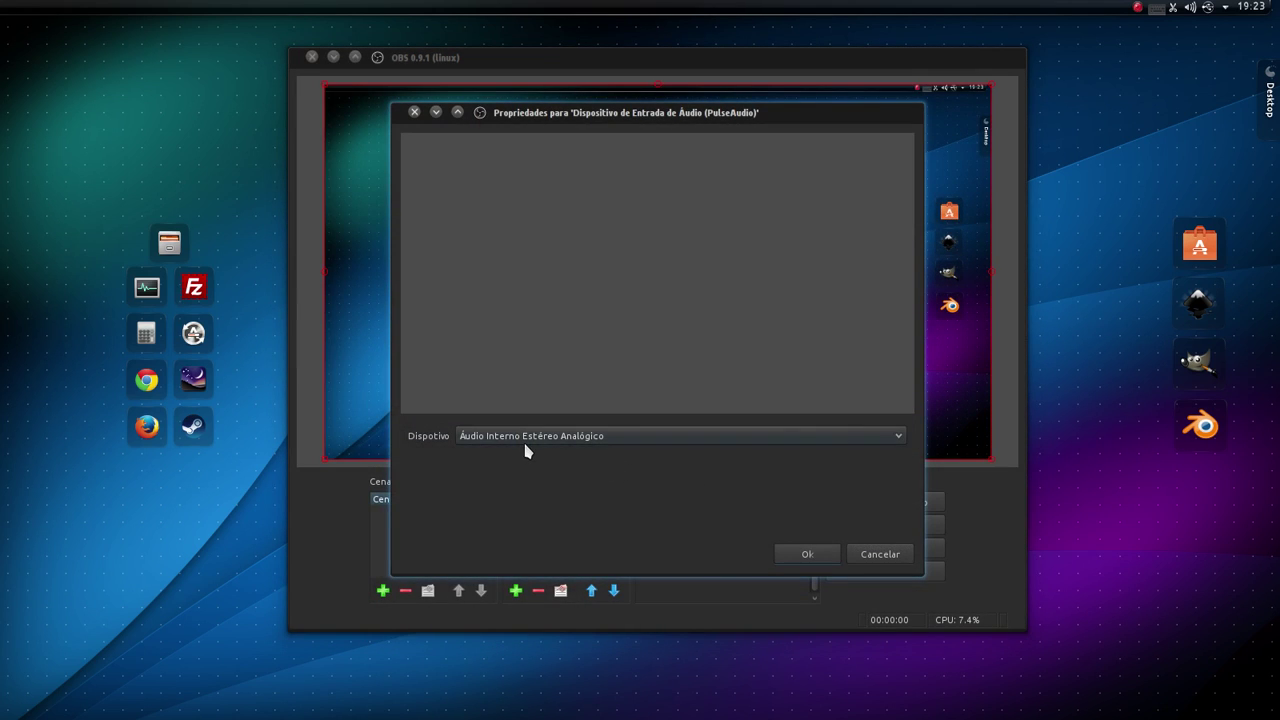
{"action": "left_click", "coordinate": [524, 444]}
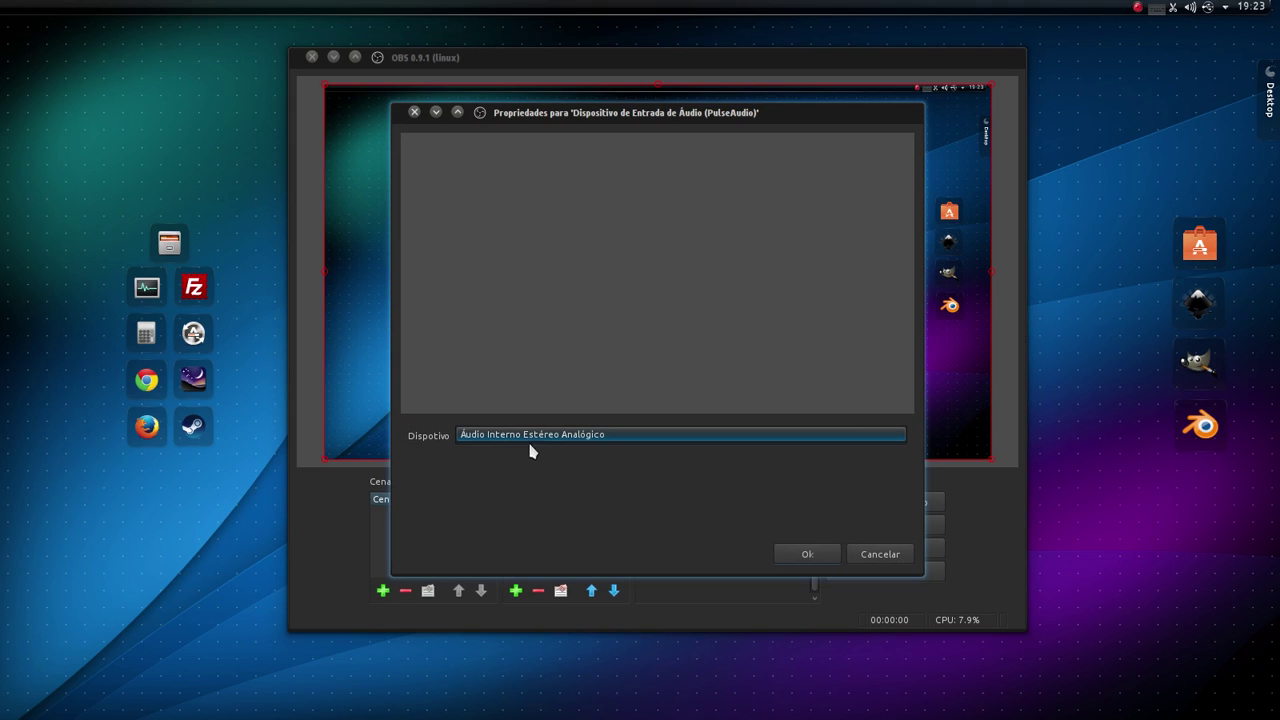
{"action": "left_click", "coordinate": [547, 444]}
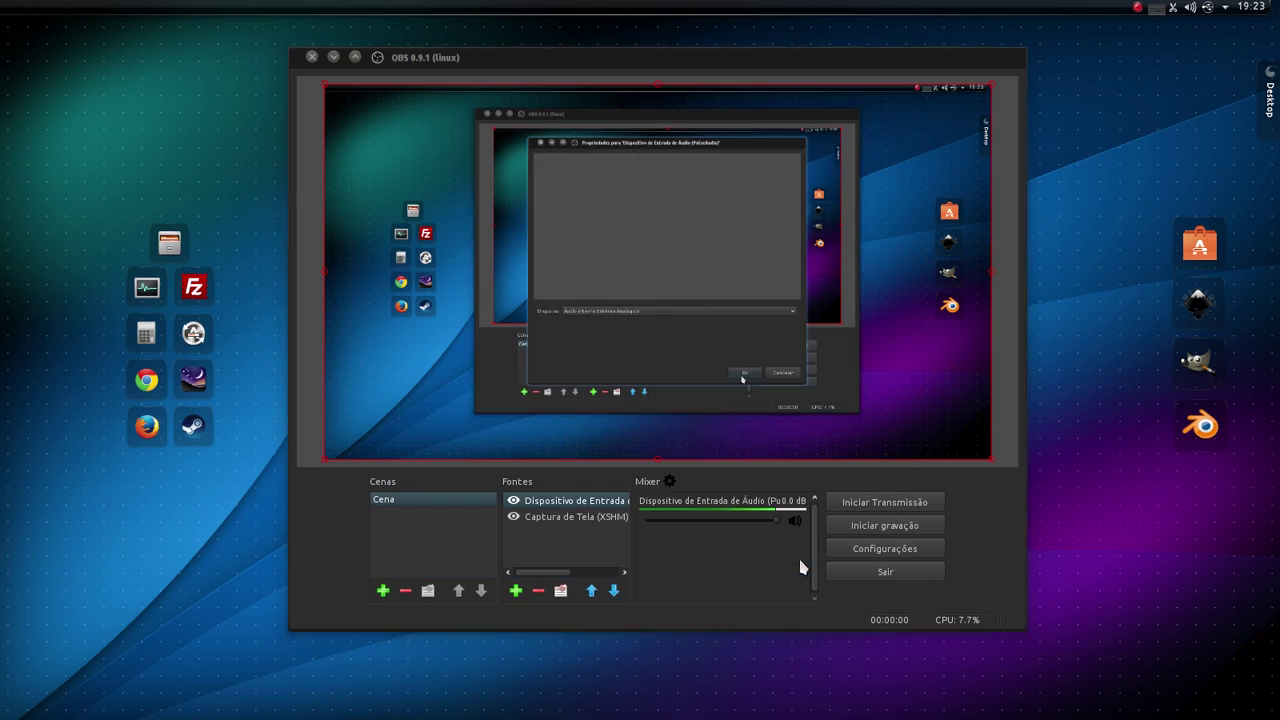
{"action": "left_click", "coordinate": [796, 560]}
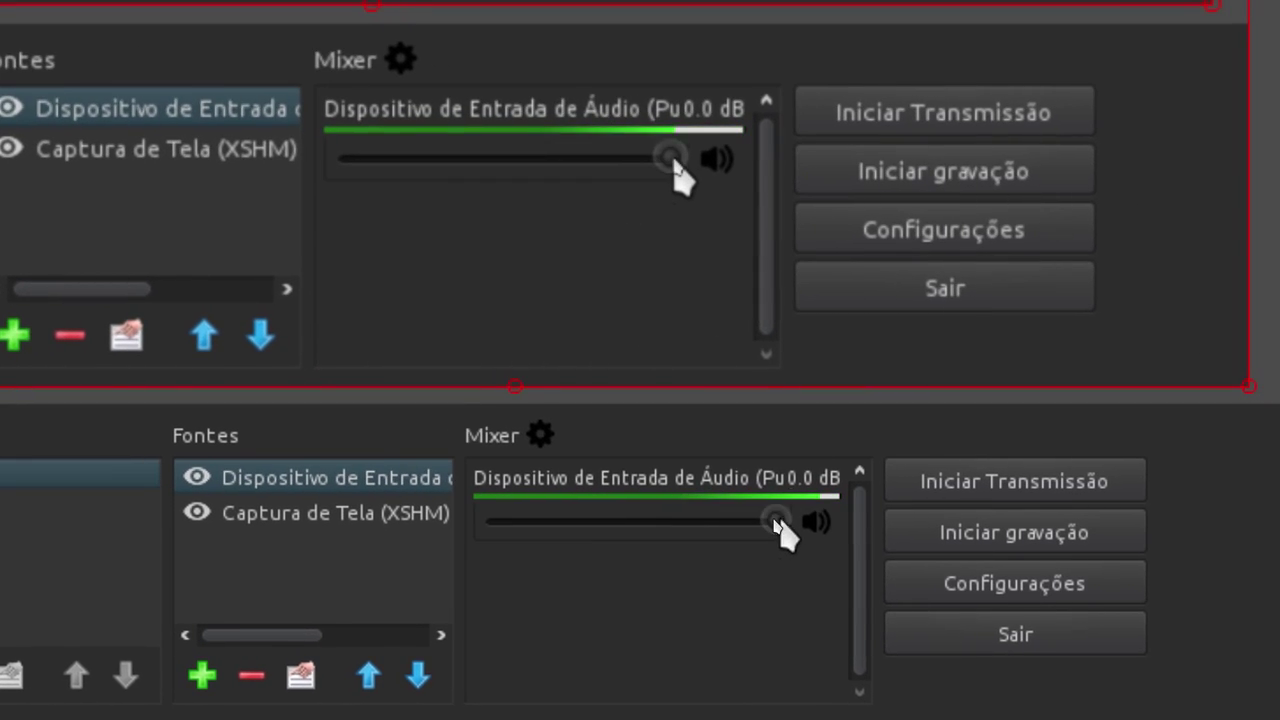
Try lowering the audio input's mixer volume to about -26.6 dB and bring it back to 0.0 dB.
{"action": "left_click_drag", "start_coordinate": [807, 183], "coordinate": [531, 170]}
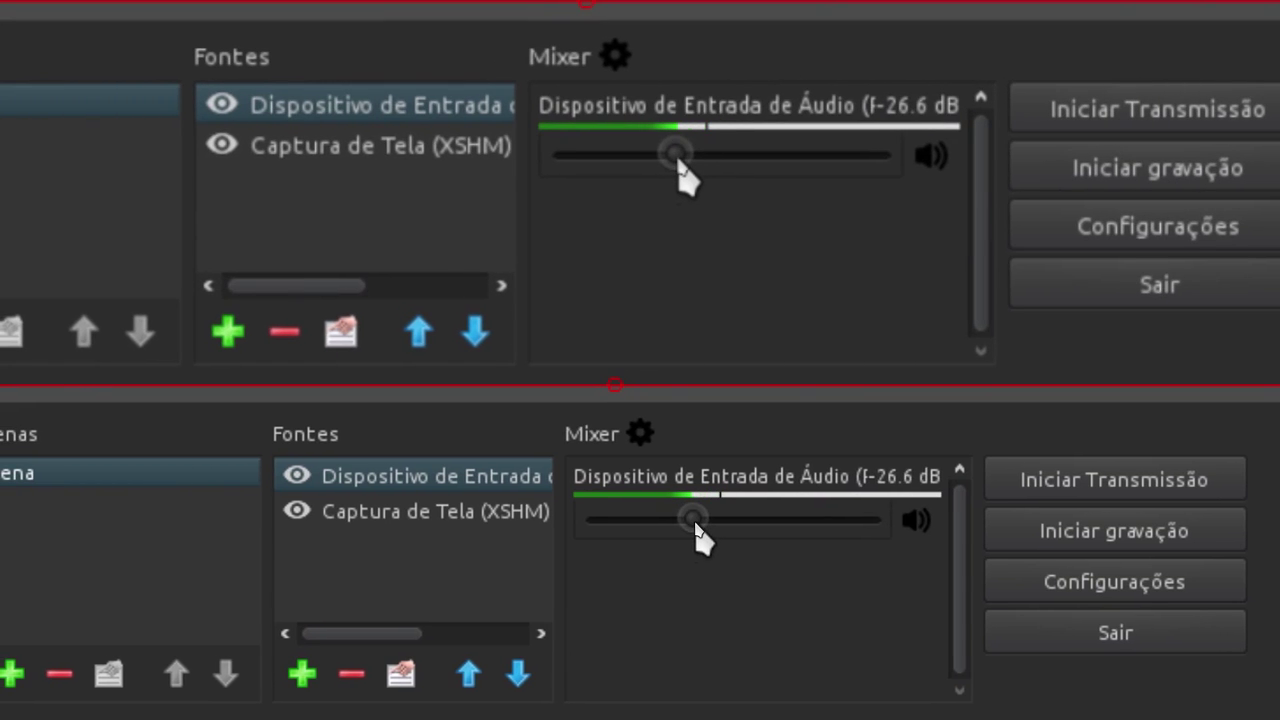
{"action": "left_click_drag", "start_coordinate": [677, 165], "coordinate": [949, 177]}
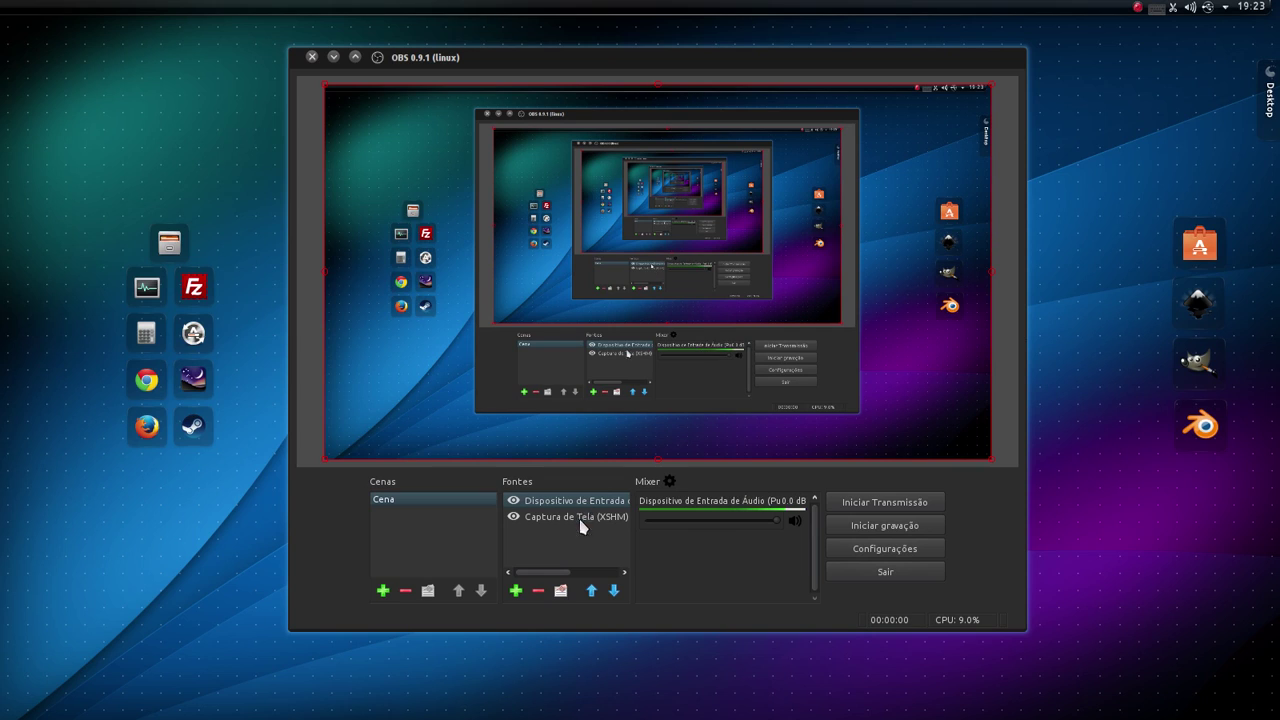
Add a new PulseAudio audio output source using the device Monitor of Áudio Interno Estéreo Analógico.
{"action": "left_click", "coordinate": [517, 590]}
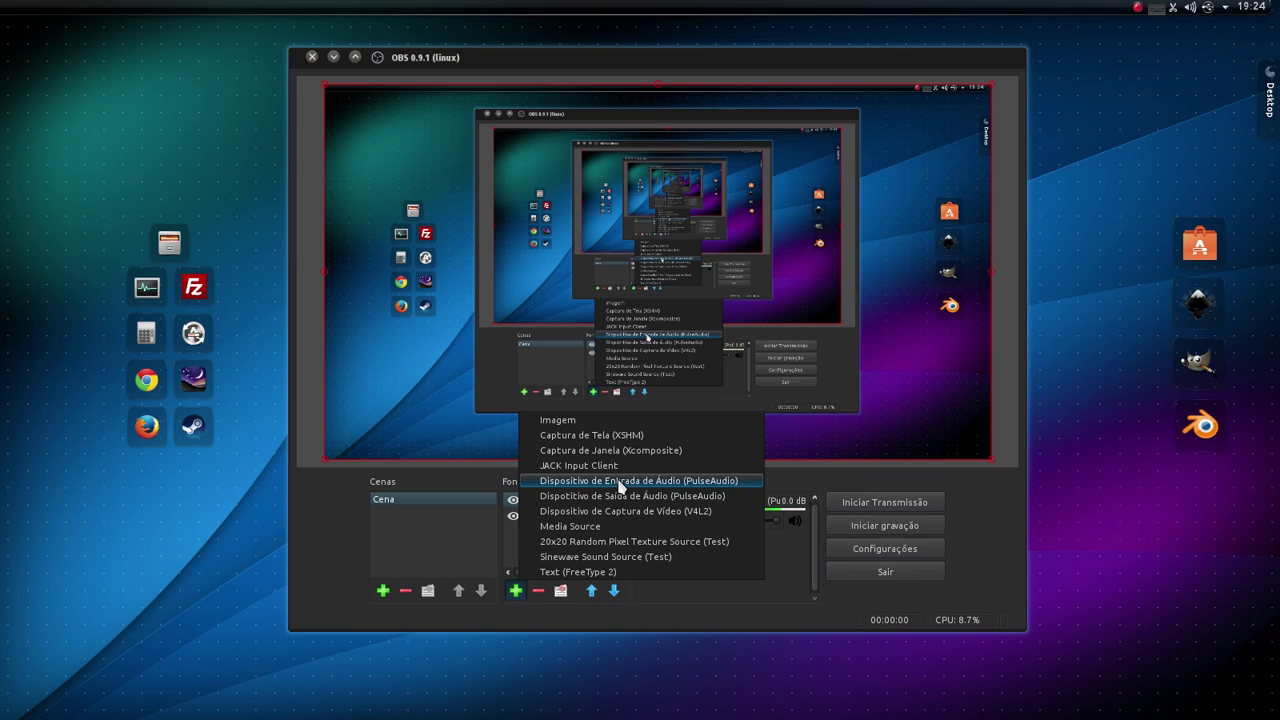
{"action": "left_click", "coordinate": [646, 496]}
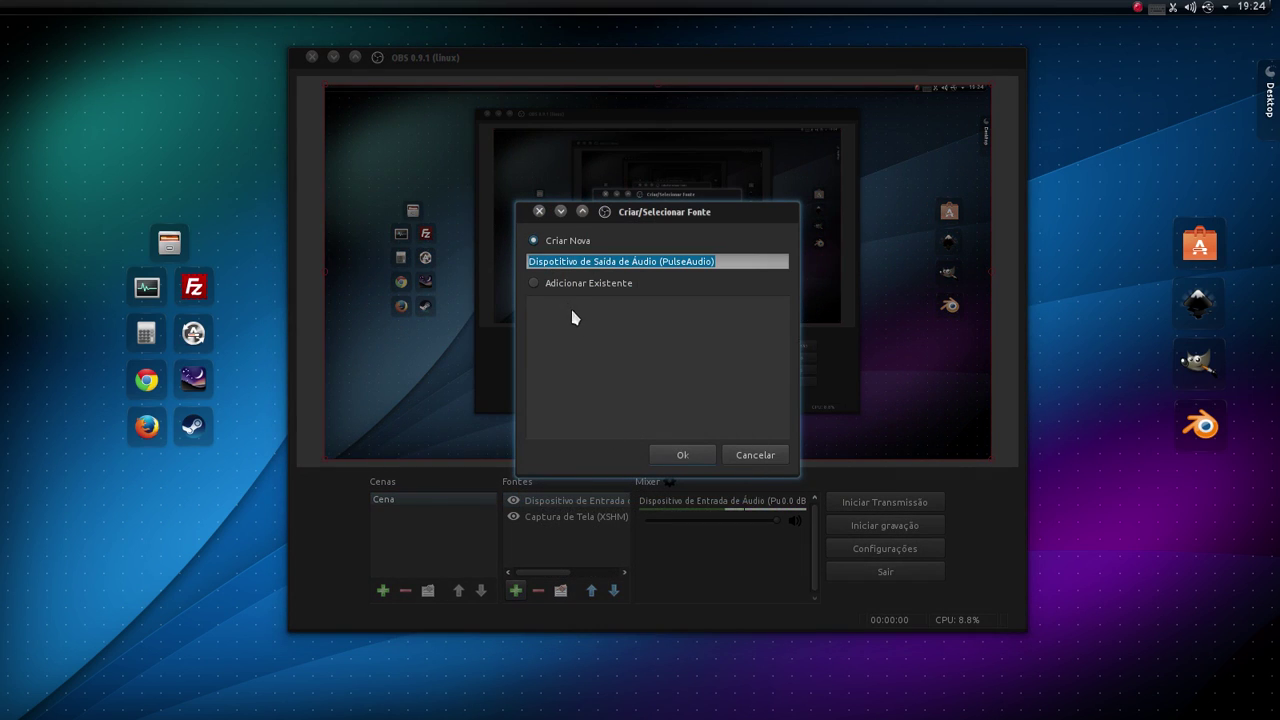
{"action": "left_click", "coordinate": [675, 457]}
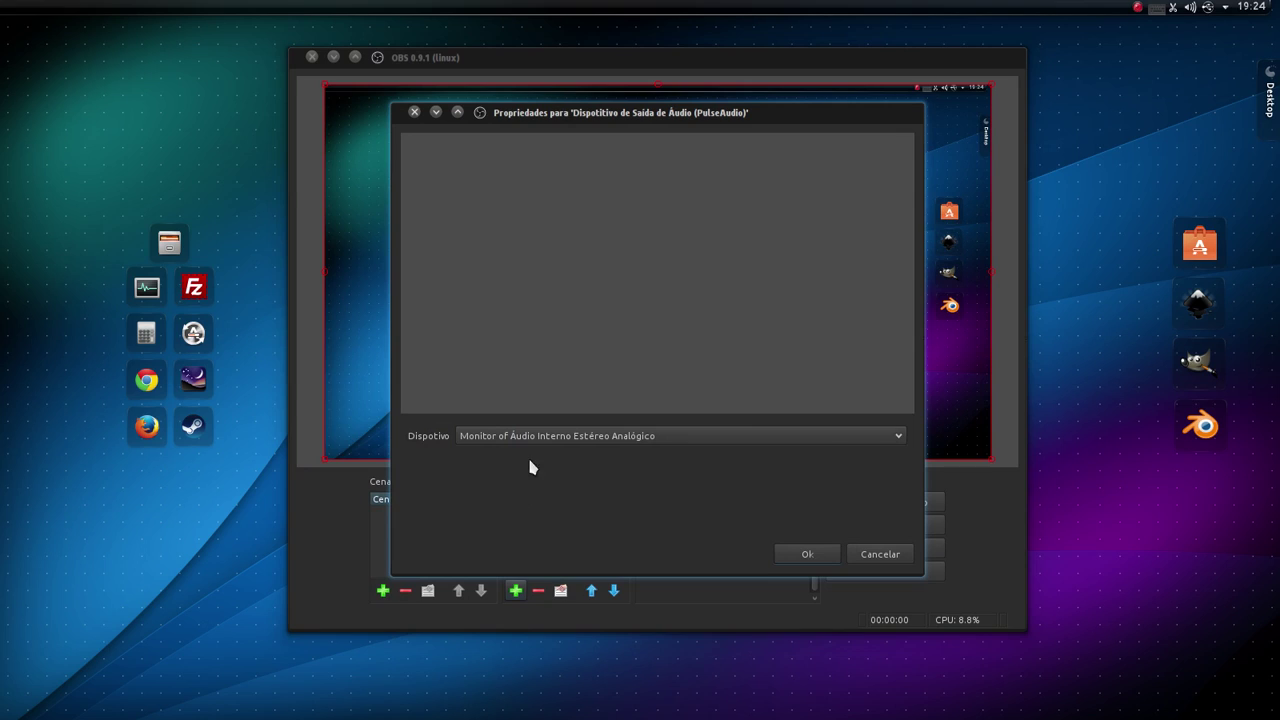
{"action": "left_click", "coordinate": [588, 437]}
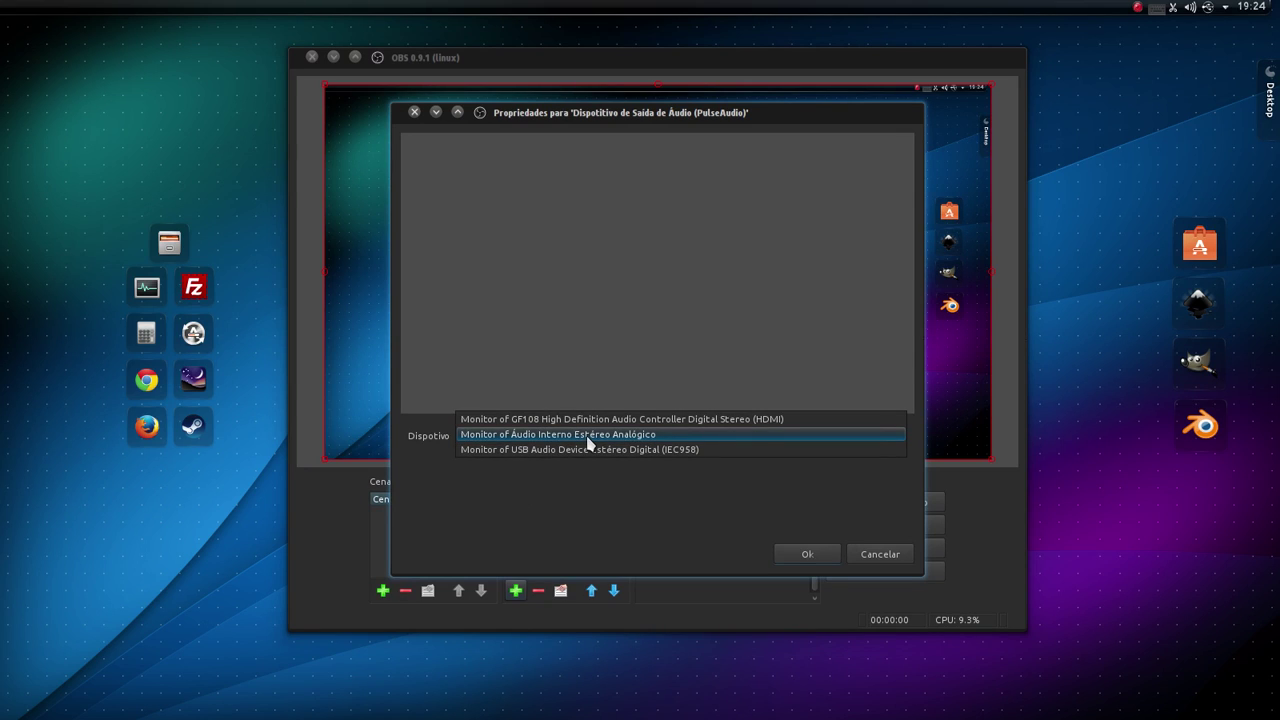
{"action": "left_click", "coordinate": [643, 437]}
{"action": "left_click", "coordinate": [826, 556]}
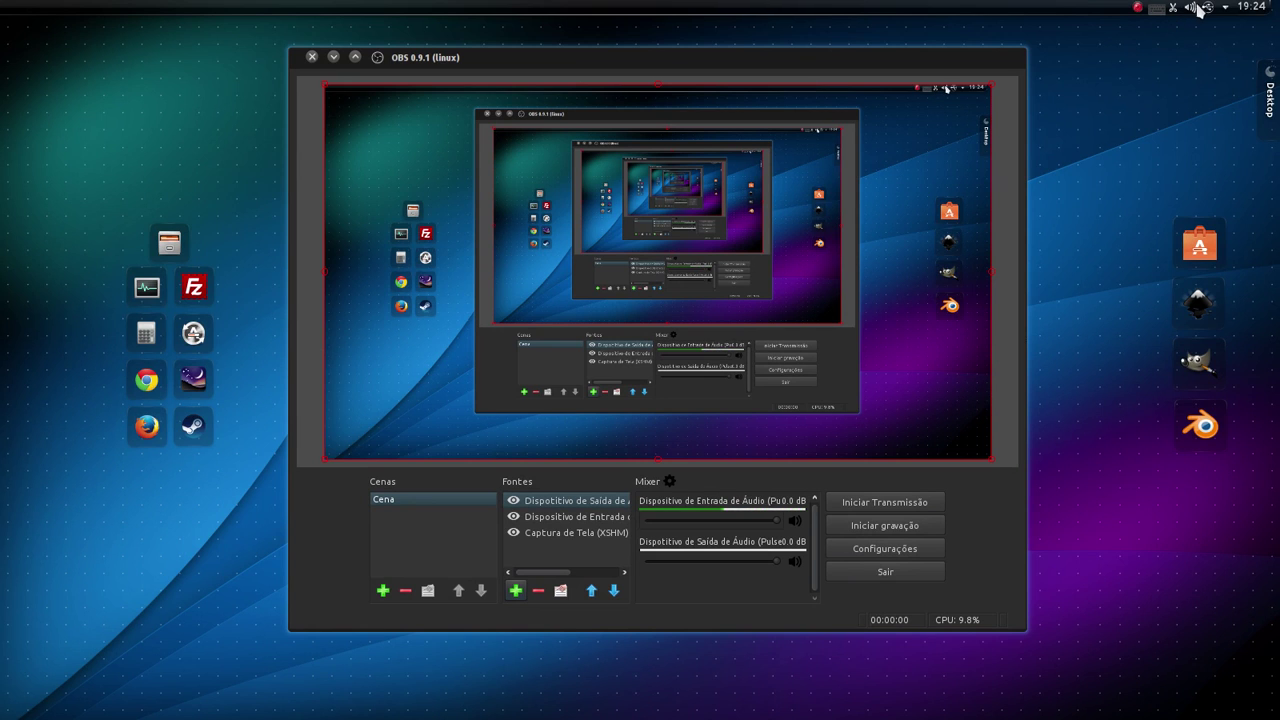
Raise the first Áudio Interno Estéreo Analógico volume in the system mixer to near its maximum and close the mixer.
{"action": "scroll", "coordinate": [1195, 9], "scroll_direction": "up", "scroll_amount": 2}
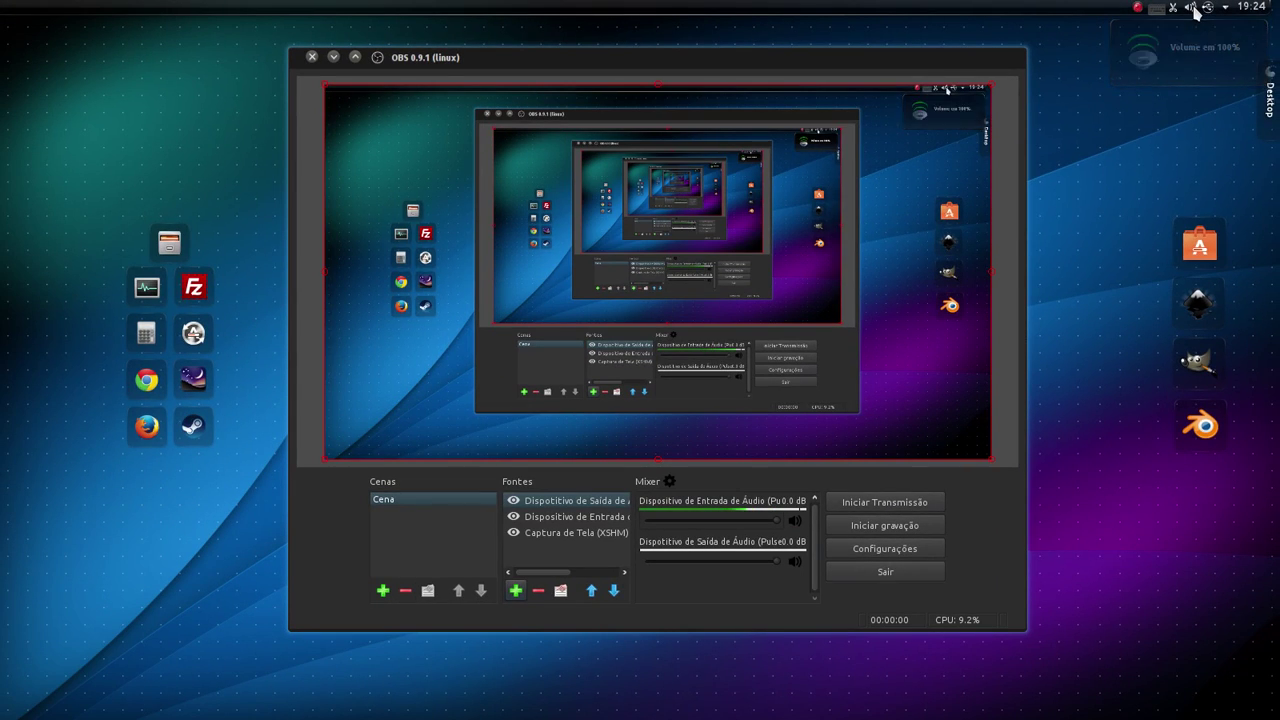
{"action": "left_click", "coordinate": [1186, 8]}
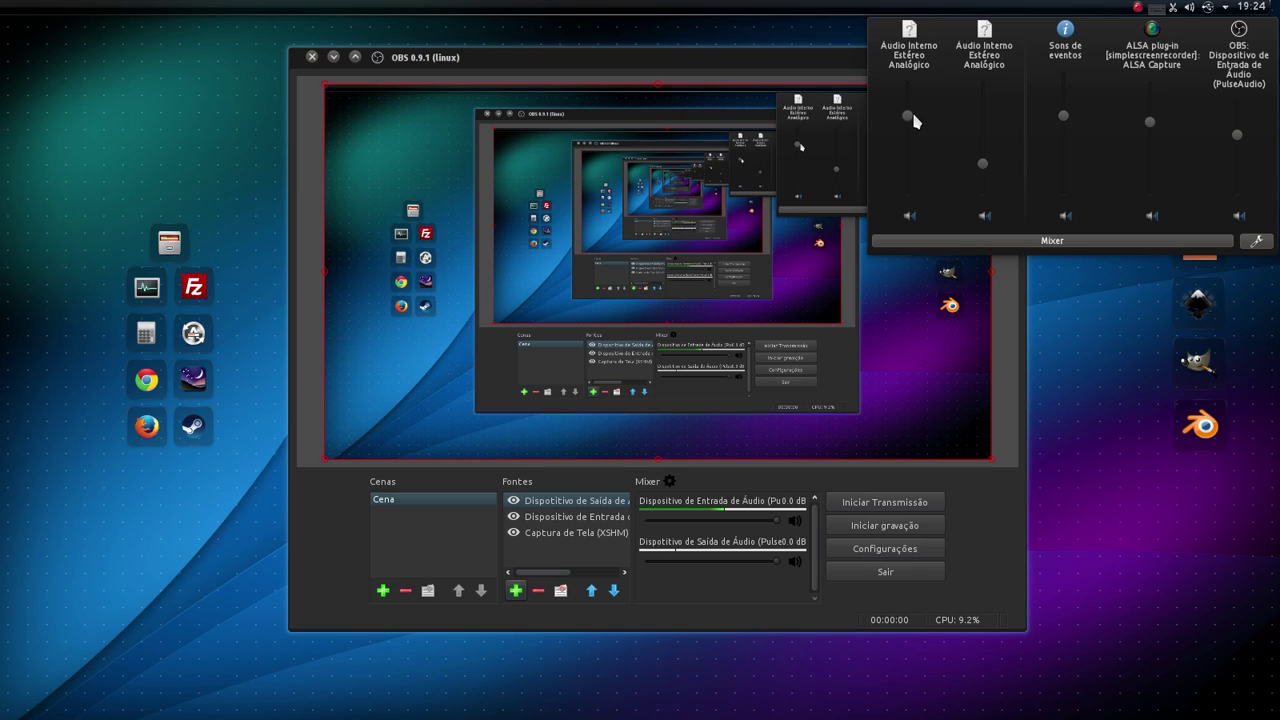
{"action": "left_click_drag", "start_coordinate": [913, 115], "coordinate": [912, 80]}
{"action": "left_click_drag", "start_coordinate": [915, 114], "coordinate": [918, 87]}
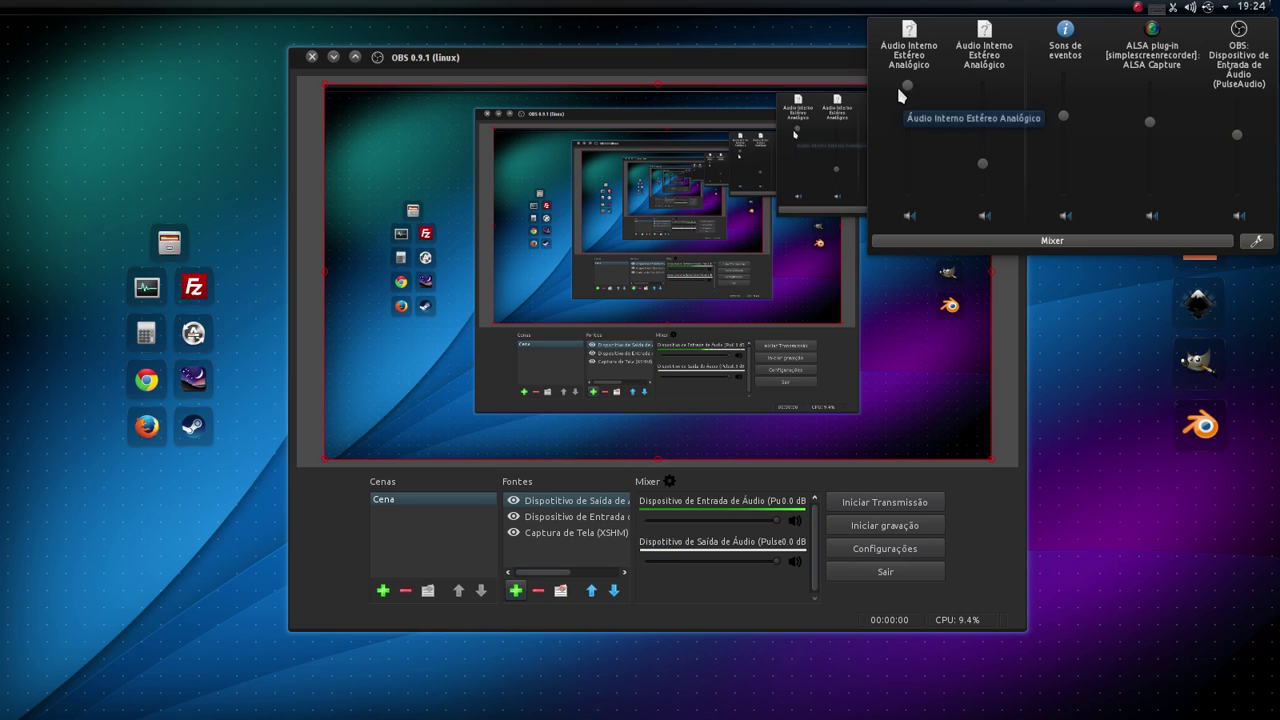
{"action": "left_click_drag", "start_coordinate": [913, 158], "coordinate": [910, 114]}
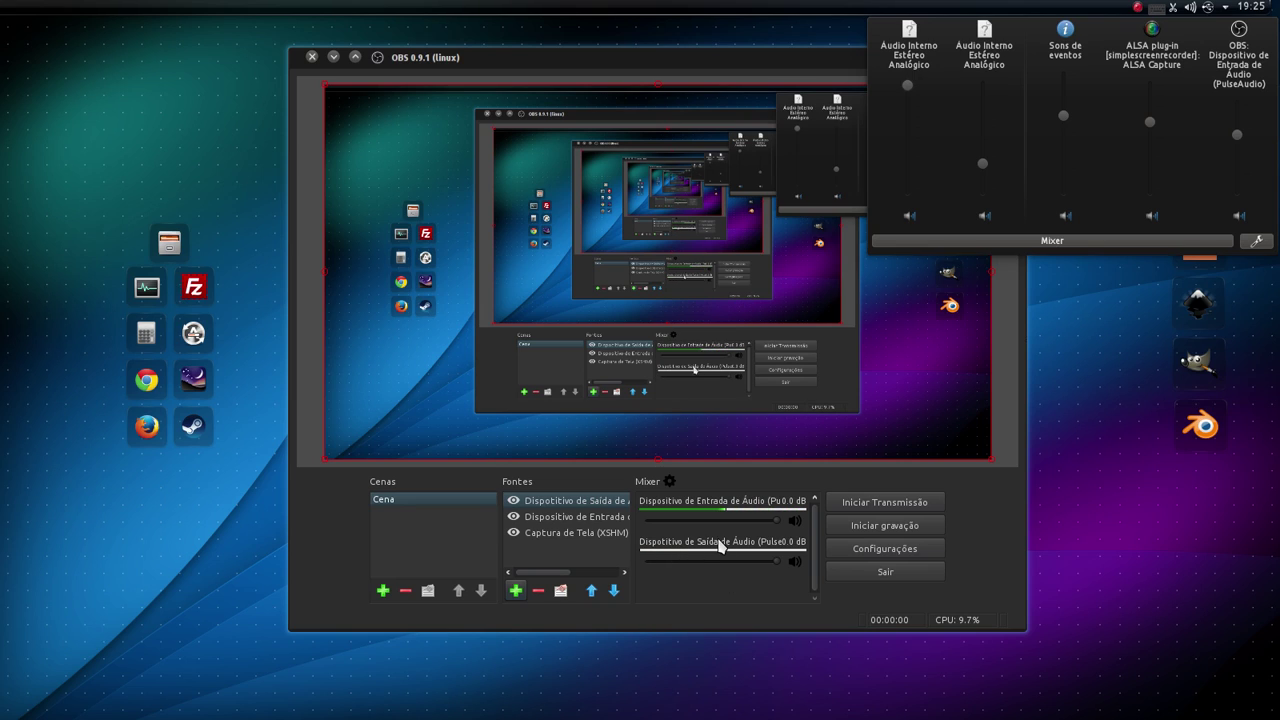
{"action": "left_click", "coordinate": [770, 620]}
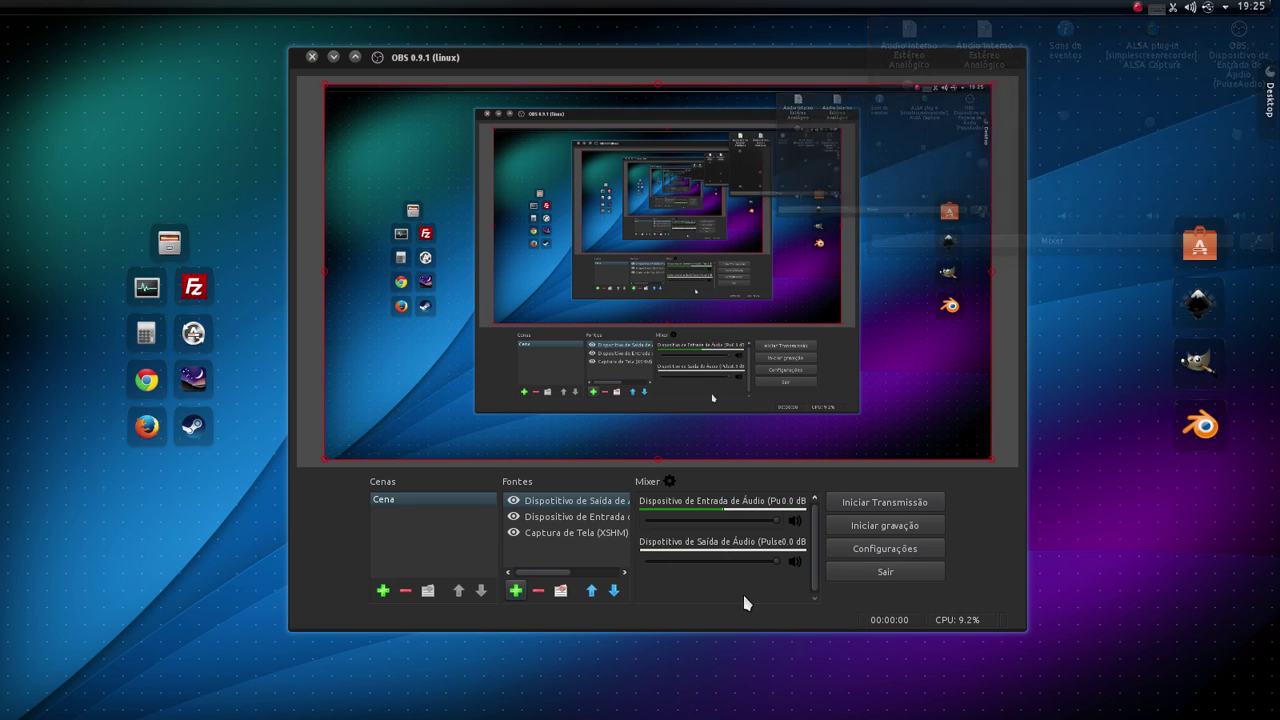
Add a new Dispositivo de Captura de Vídeo (V4L2) source using Vimicro USB2.0 Camera with the YUV 4:2:2 (YUYV) video format.
{"action": "scroll", "coordinate": [697, 524], "scroll_direction": "up", "scroll_amount": 5}
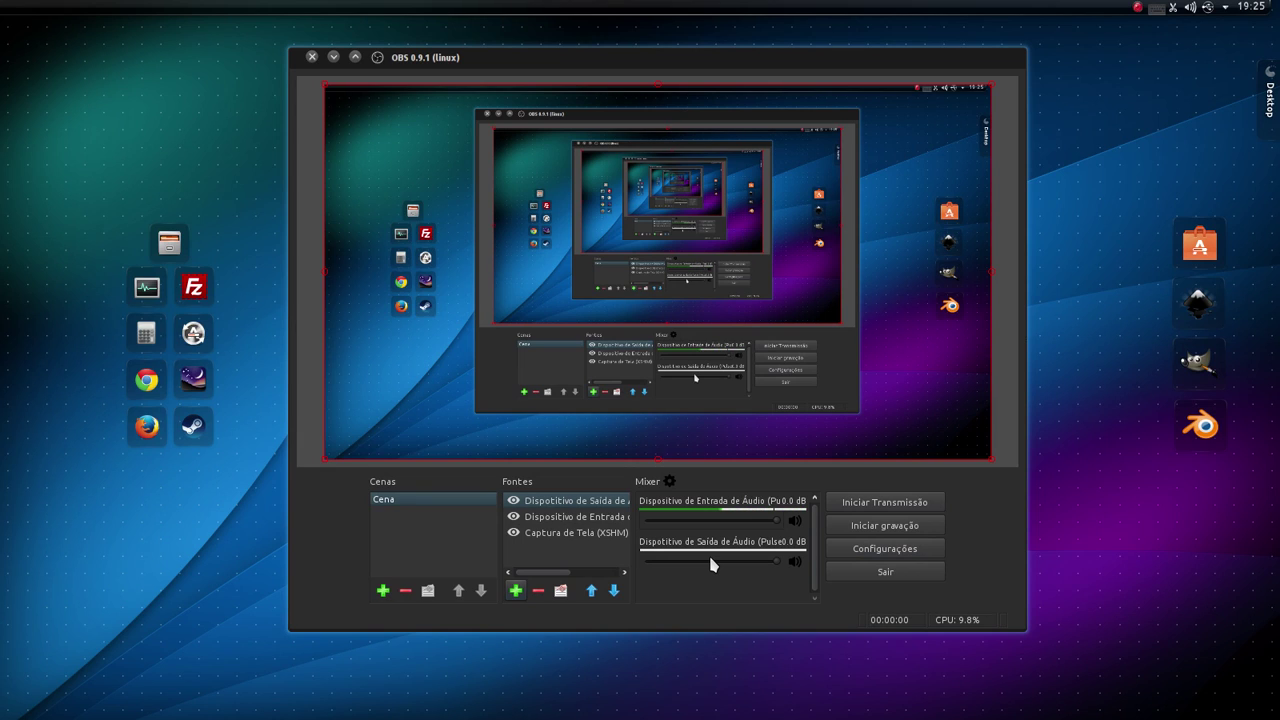
{"action": "left_click", "coordinate": [514, 592]}
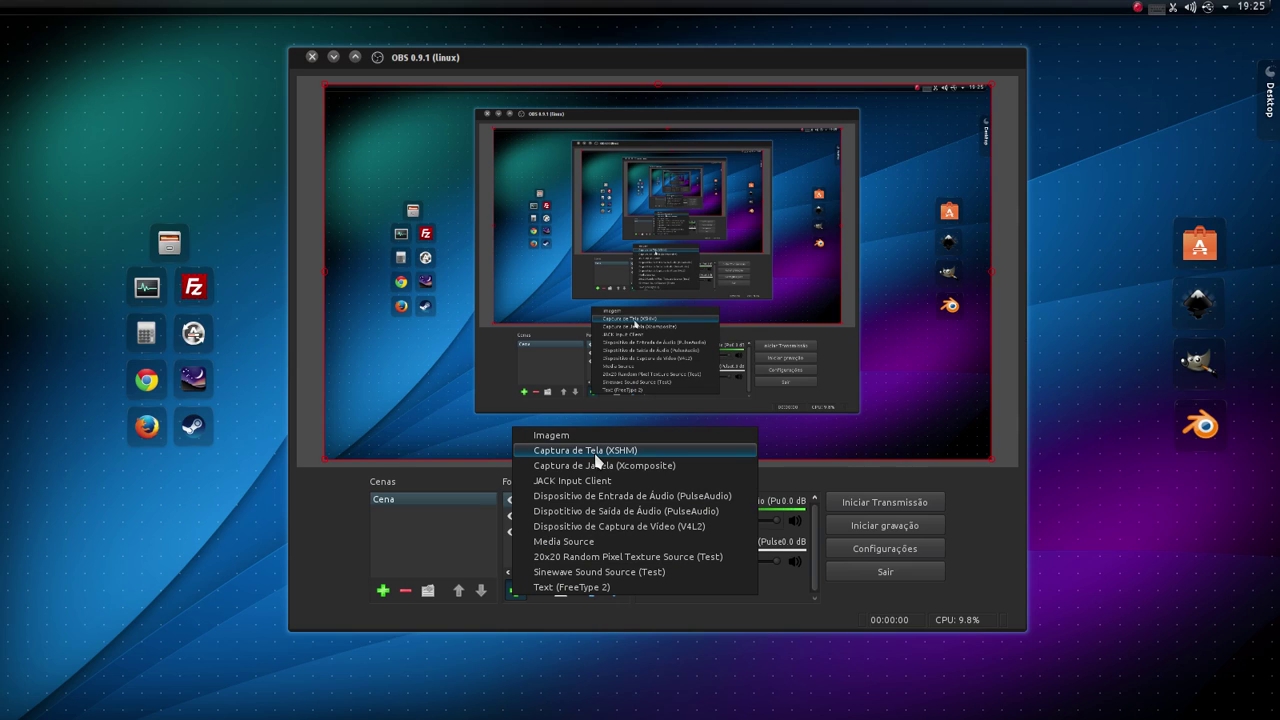
{"action": "left_click", "coordinate": [620, 527]}
{"action": "left_click", "coordinate": [682, 455]}
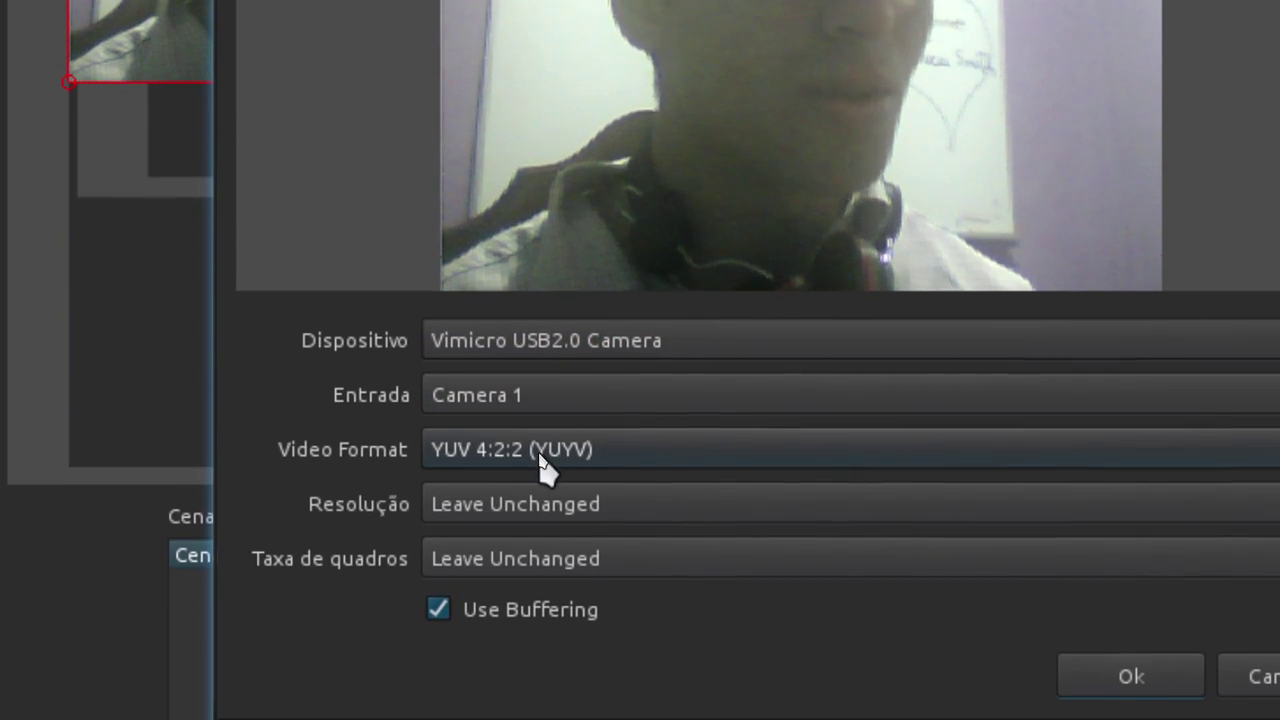
{"action": "left_click", "coordinate": [540, 462]}
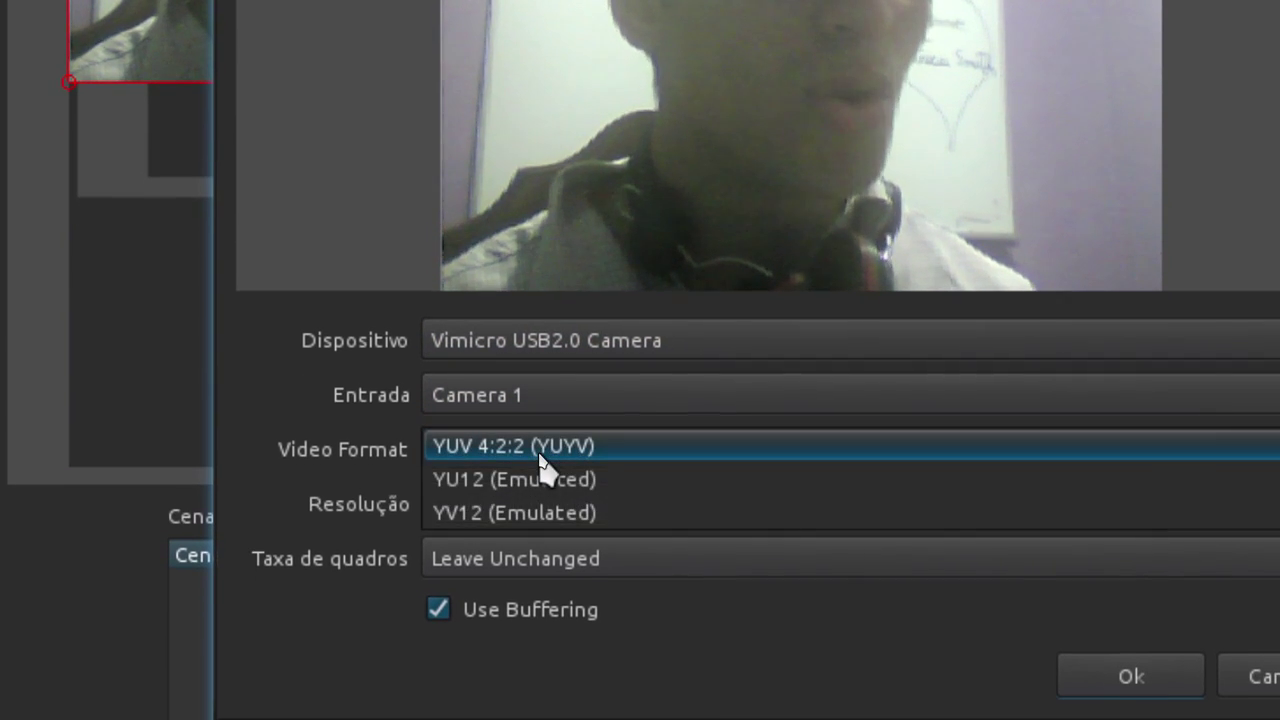
{"action": "left_click", "coordinate": [565, 461]}
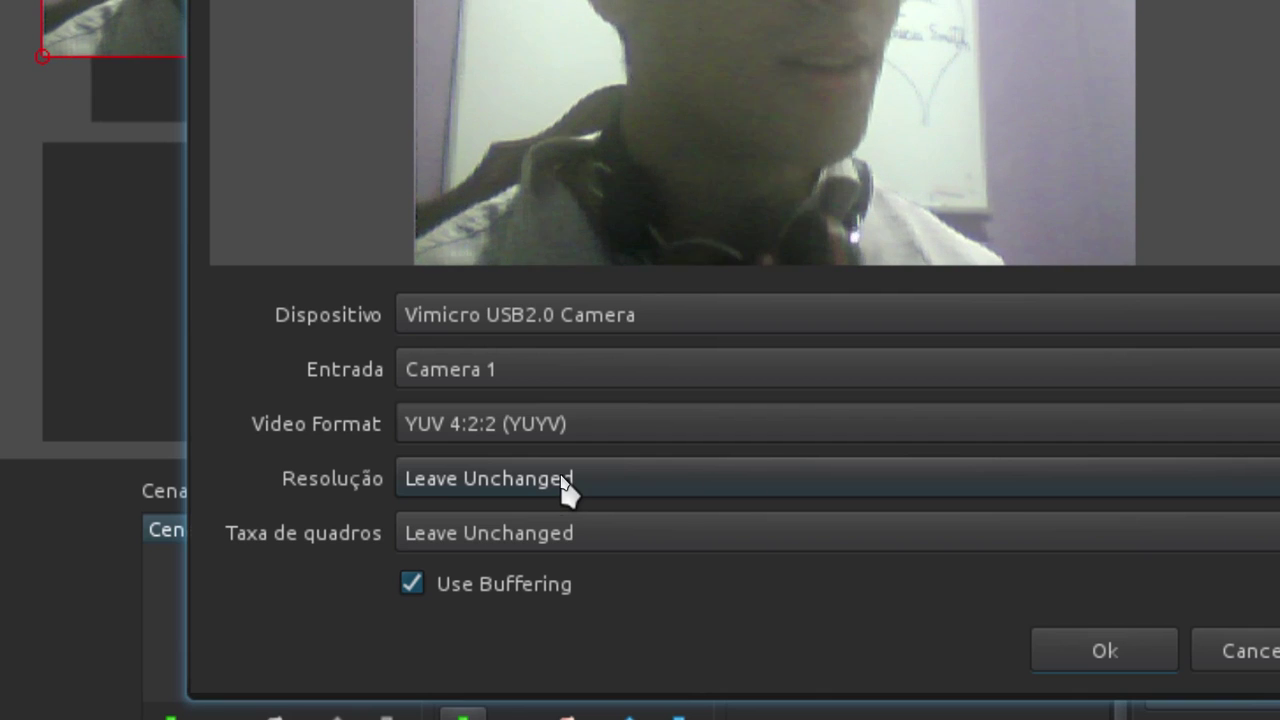
Try the camera source at a resolution of 320x240 and set it back to Leave Unchanged.
{"action": "left_click", "coordinate": [566, 480]}
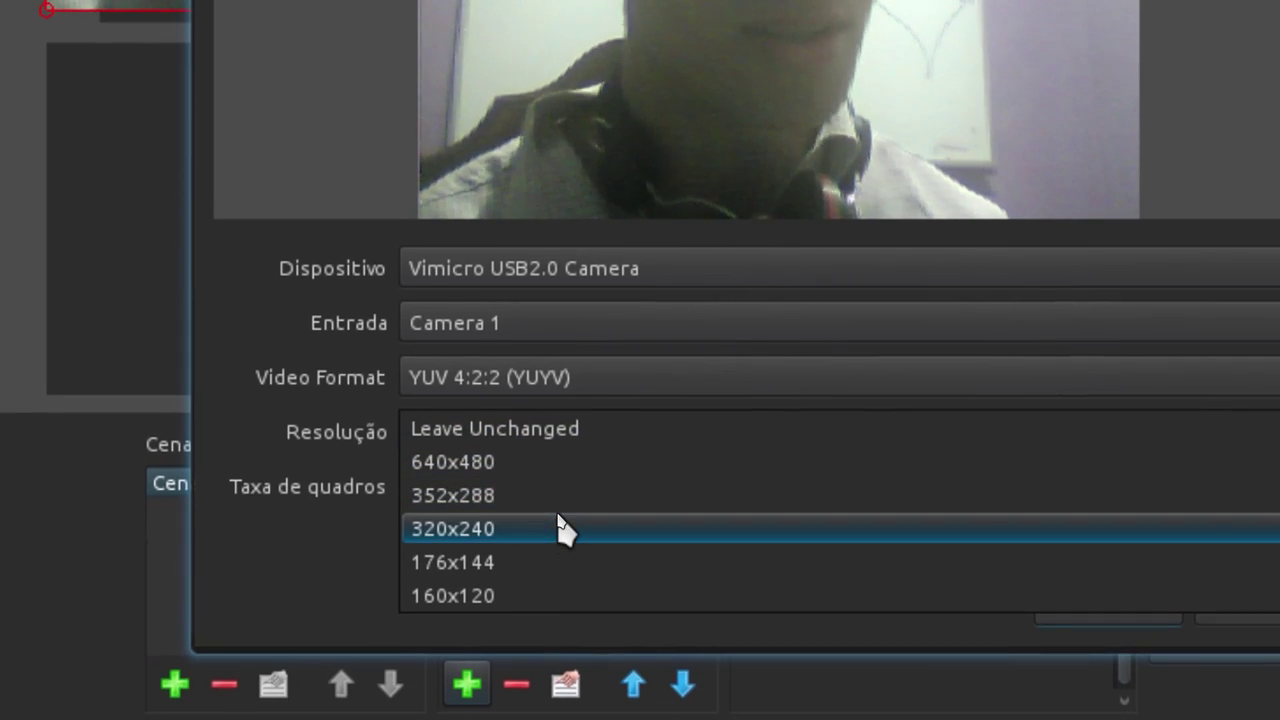
{"action": "left_click", "coordinate": [563, 574]}
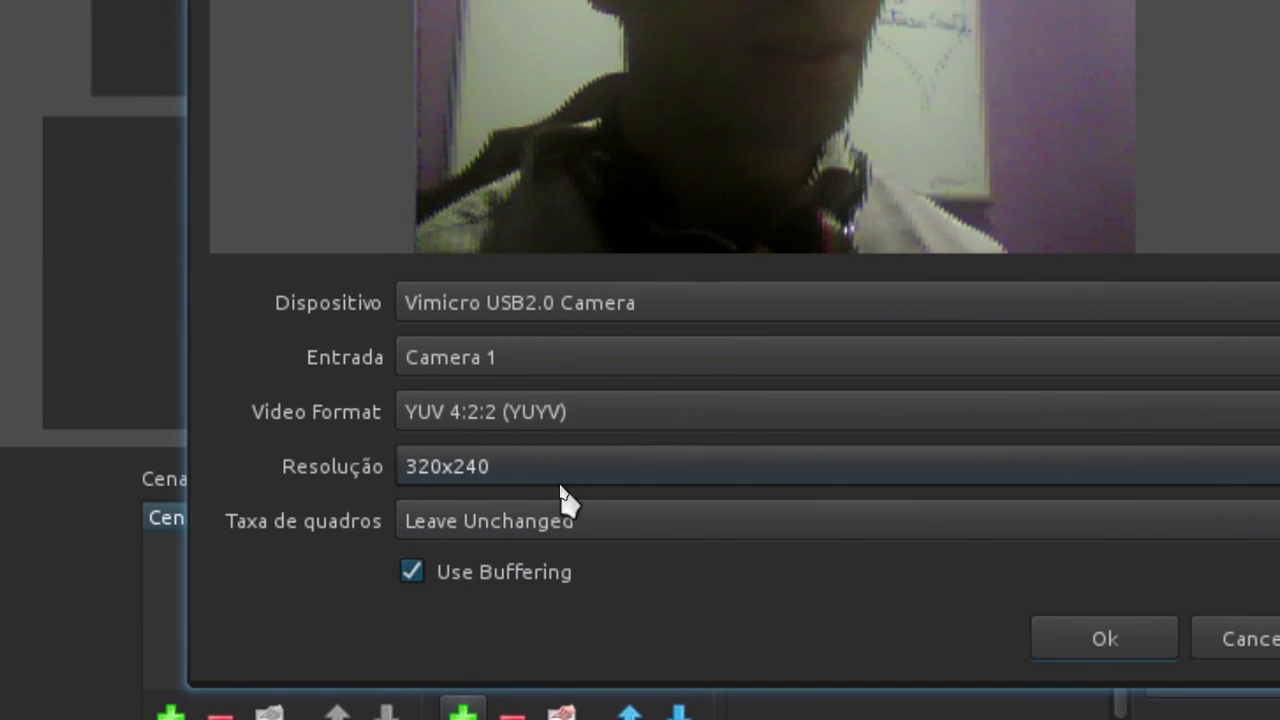
{"action": "left_click", "coordinate": [555, 480]}
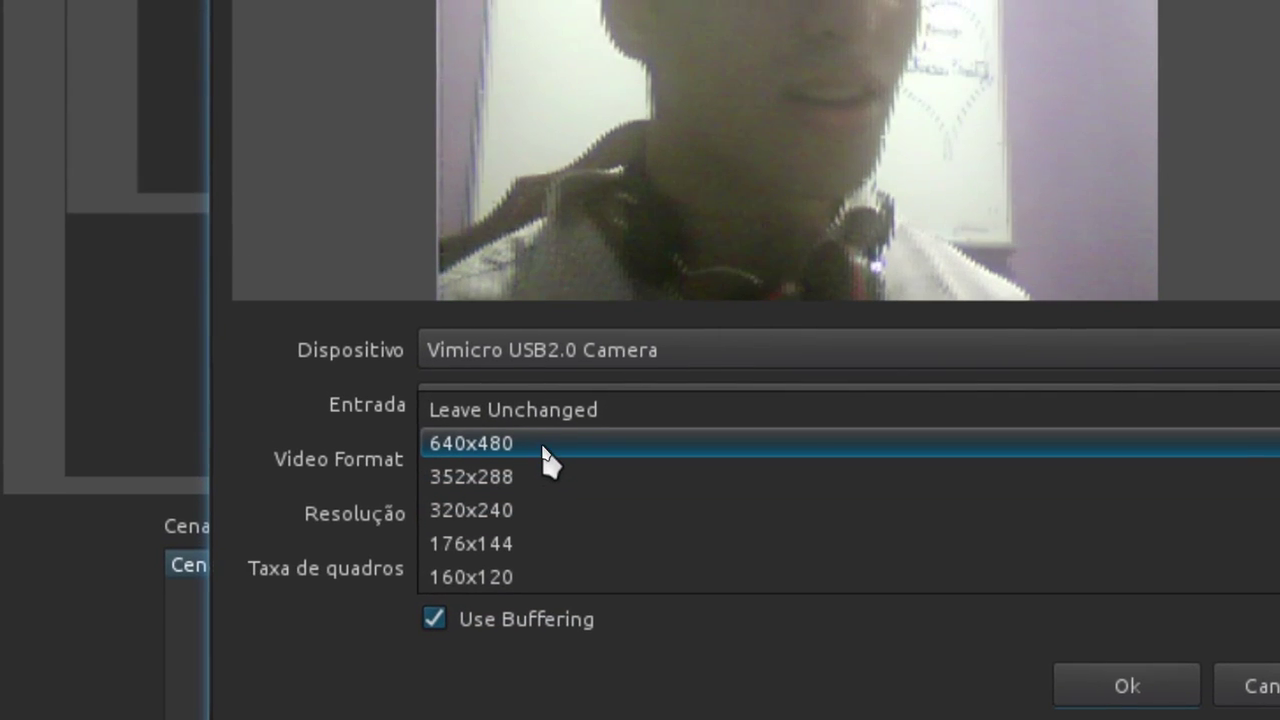
{"action": "left_click", "coordinate": [545, 400]}
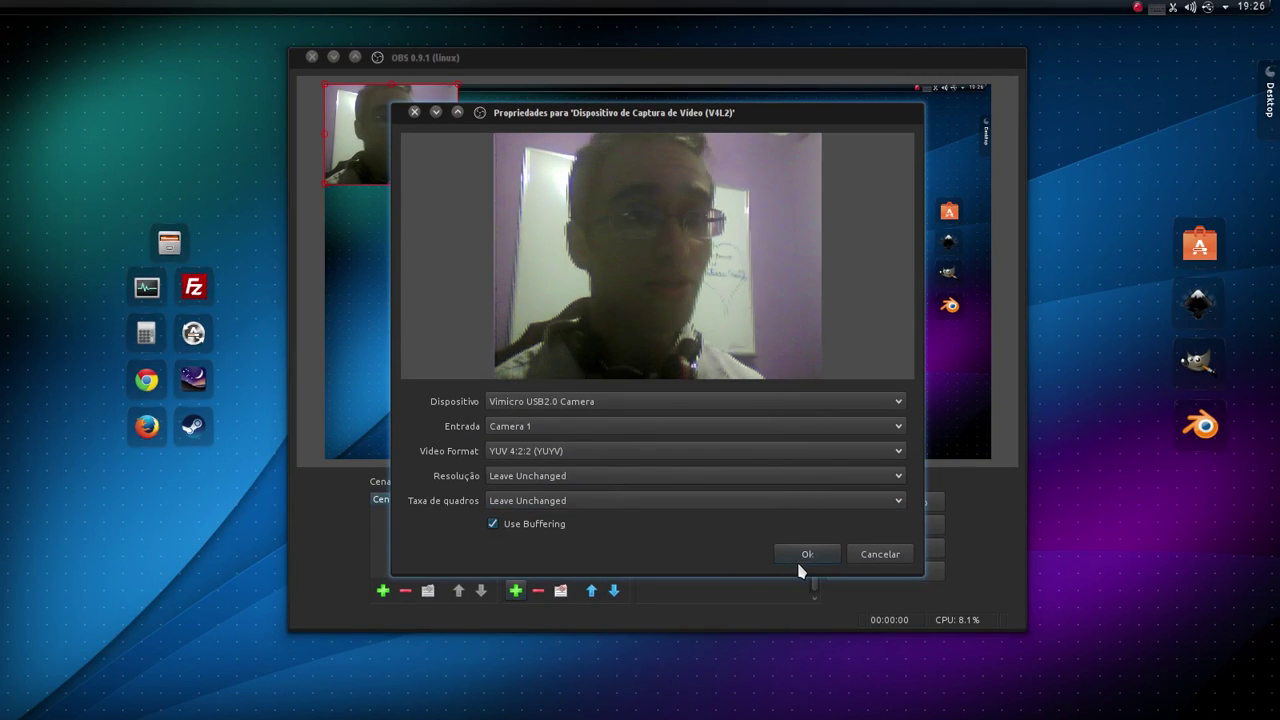
Accept the camera properties, shrink the webcam image slightly and place it in the lower-right corner of the scene.
{"action": "left_click", "coordinate": [801, 558]}
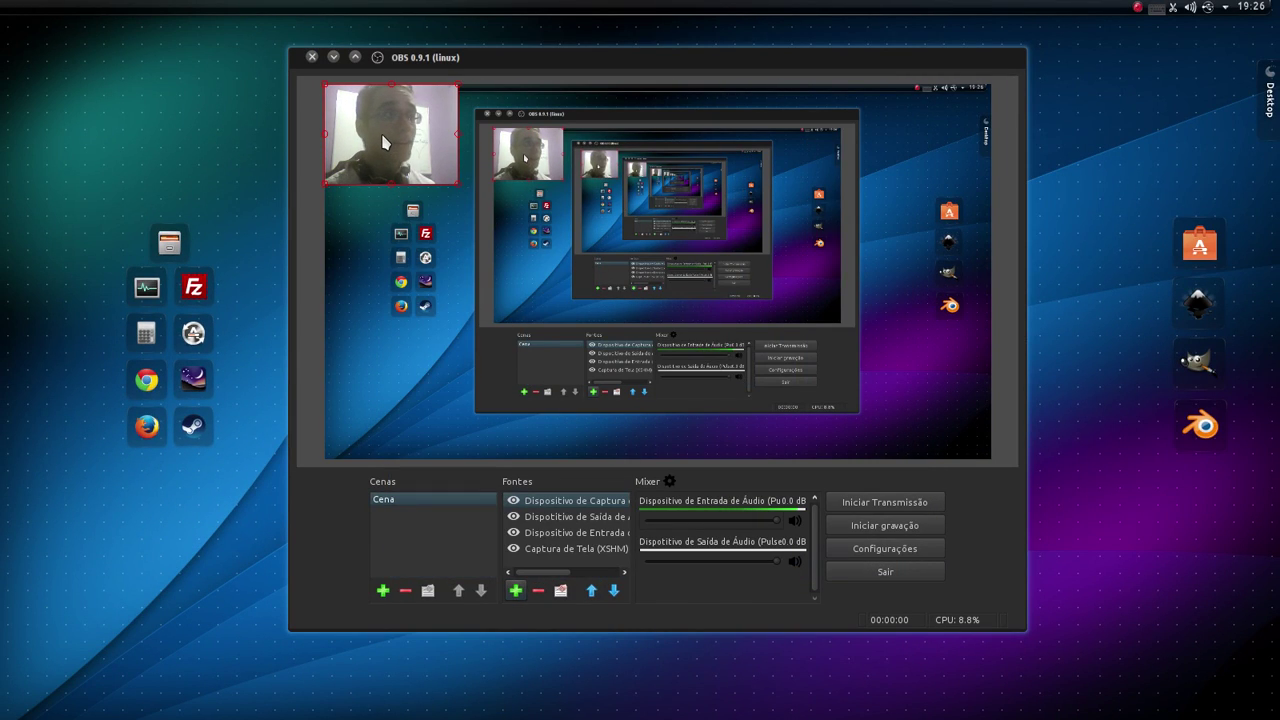
{"action": "left_click_drag", "start_coordinate": [385, 141], "coordinate": [932, 396]}
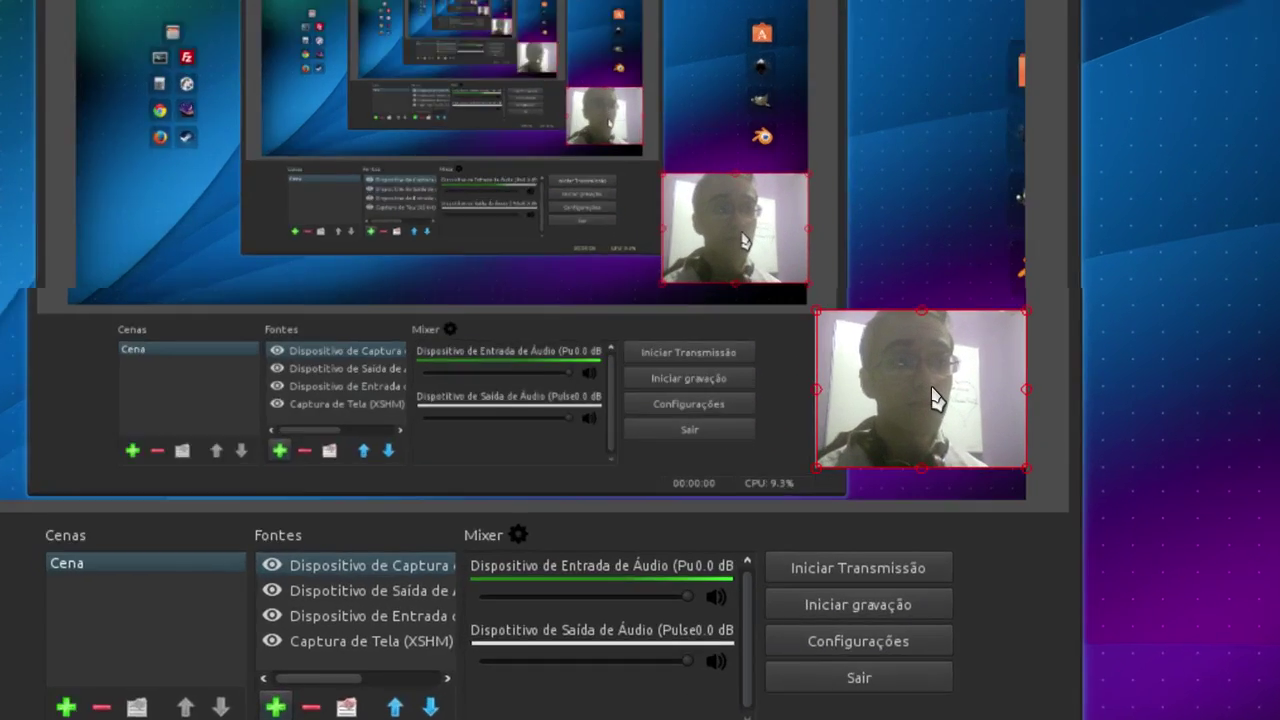
{"action": "scroll", "coordinate": [932, 396], "scroll_direction": "up", "scroll_amount": 5}
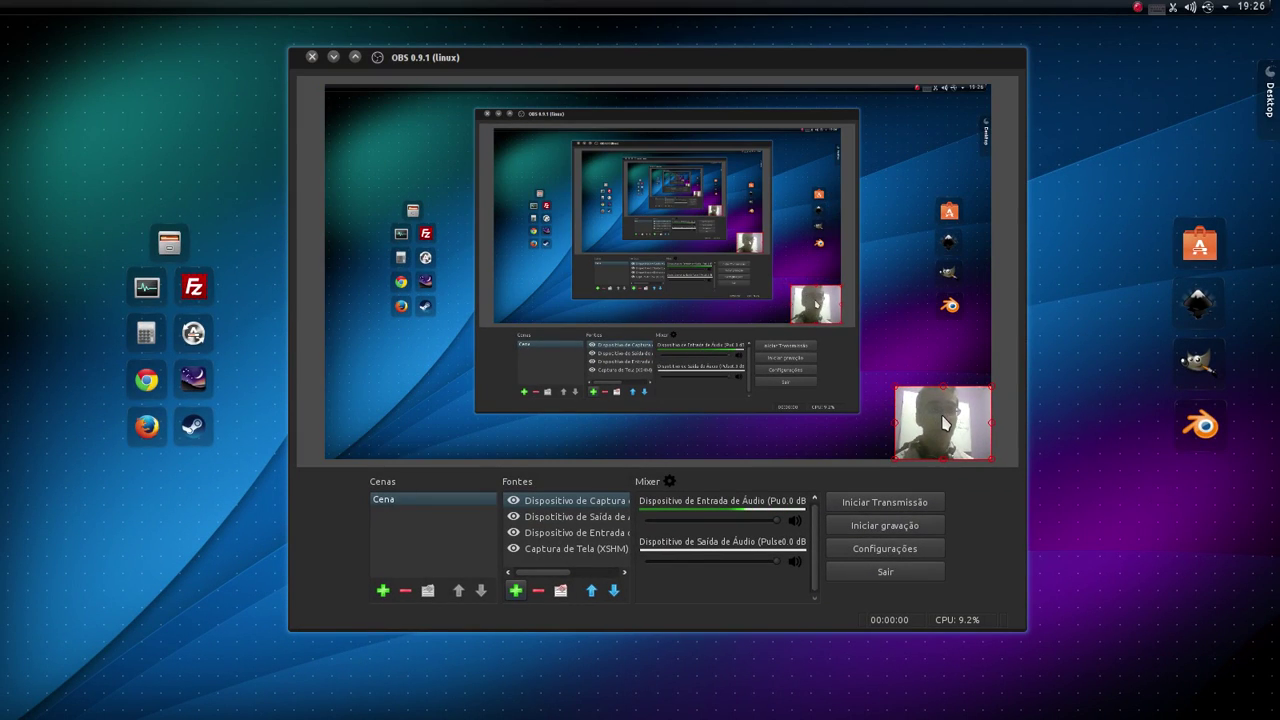
Try the webcam image in the upper-right corner of the scene and move it back to the lower-right corner.
{"action": "left_click_drag", "start_coordinate": [967, 394], "coordinate": [948, 118]}
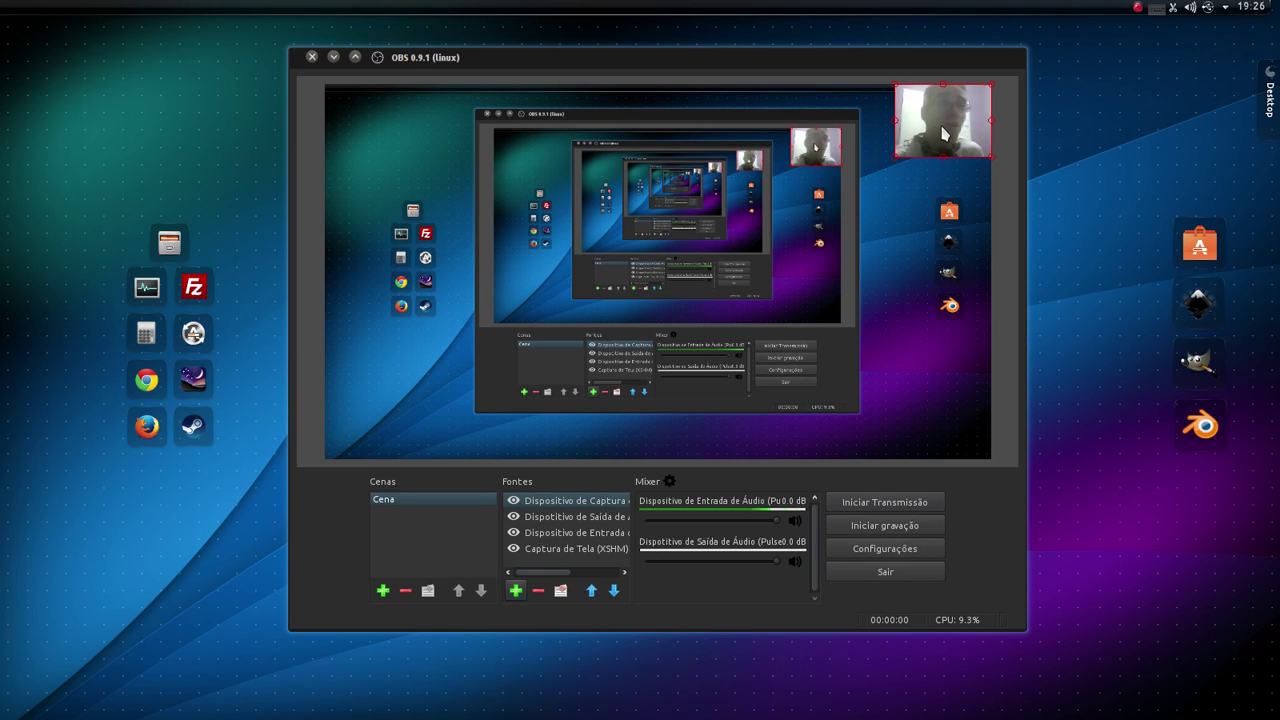
{"action": "left_click_drag", "start_coordinate": [943, 133], "coordinate": [925, 414]}
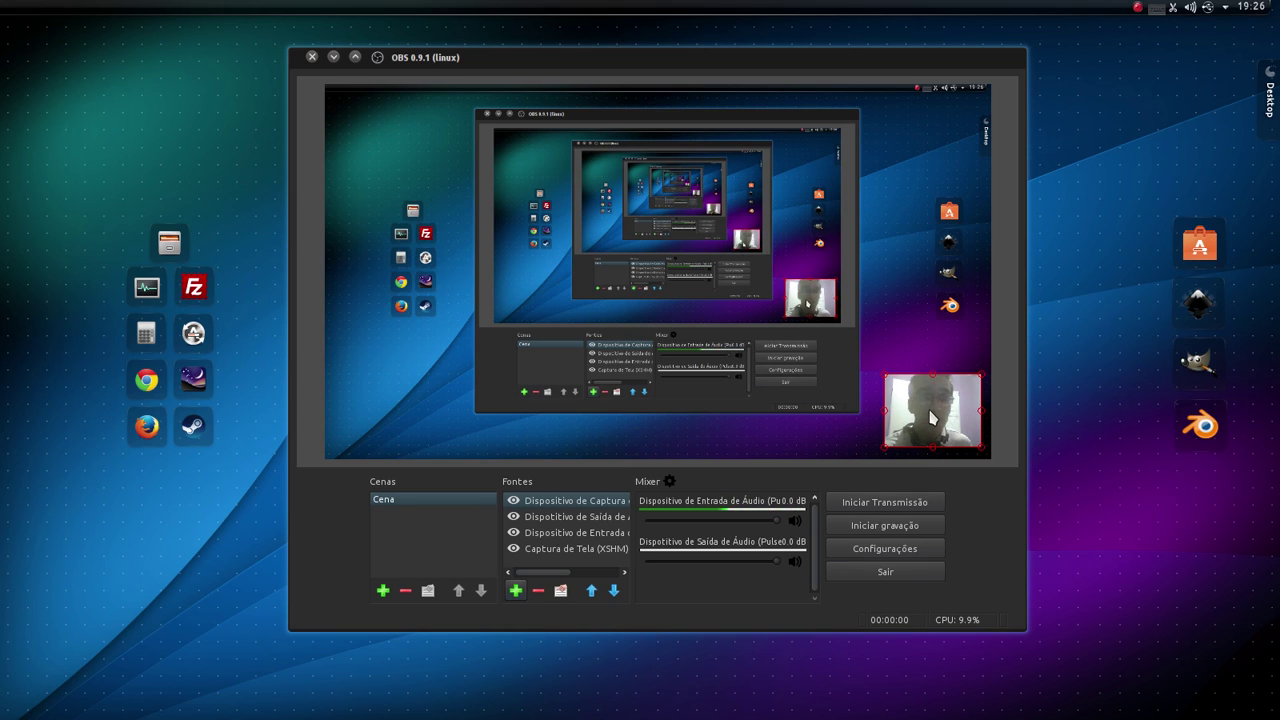
{"action": "left_click_drag", "start_coordinate": [932, 412], "coordinate": [898, 420]}
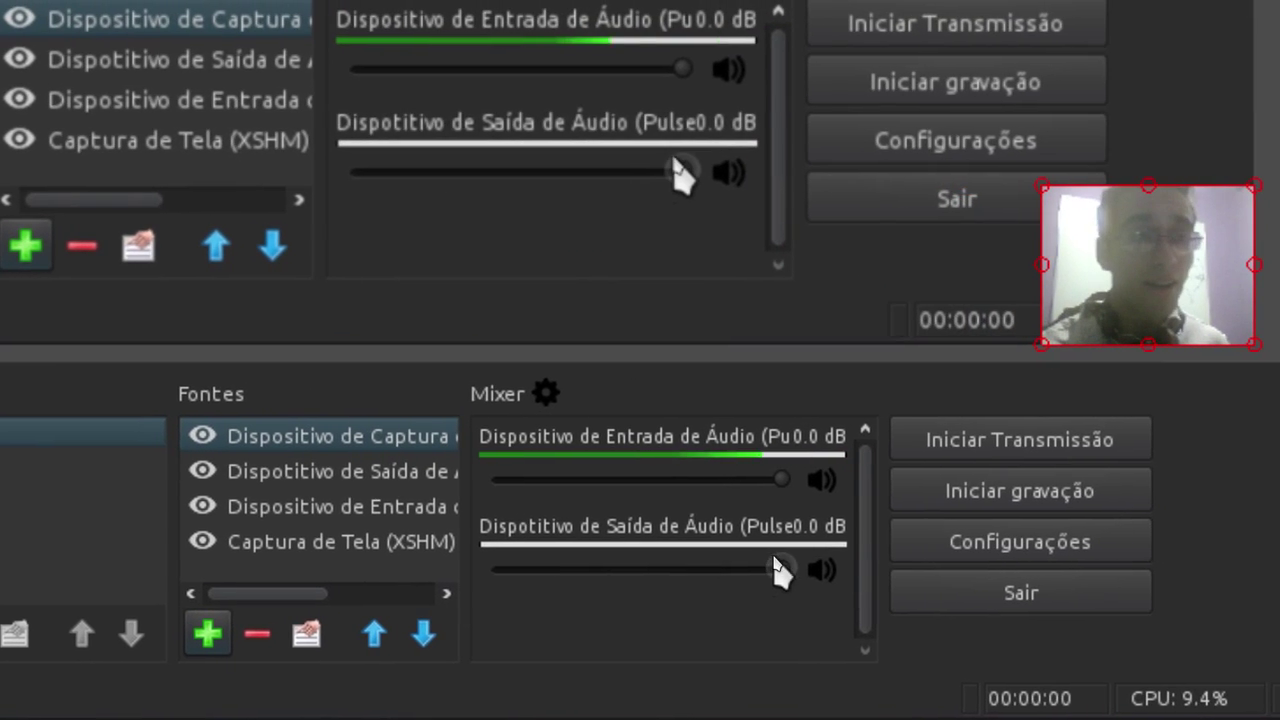
{"action": "left_click_drag", "start_coordinate": [810, 564], "coordinate": [812, 600]}
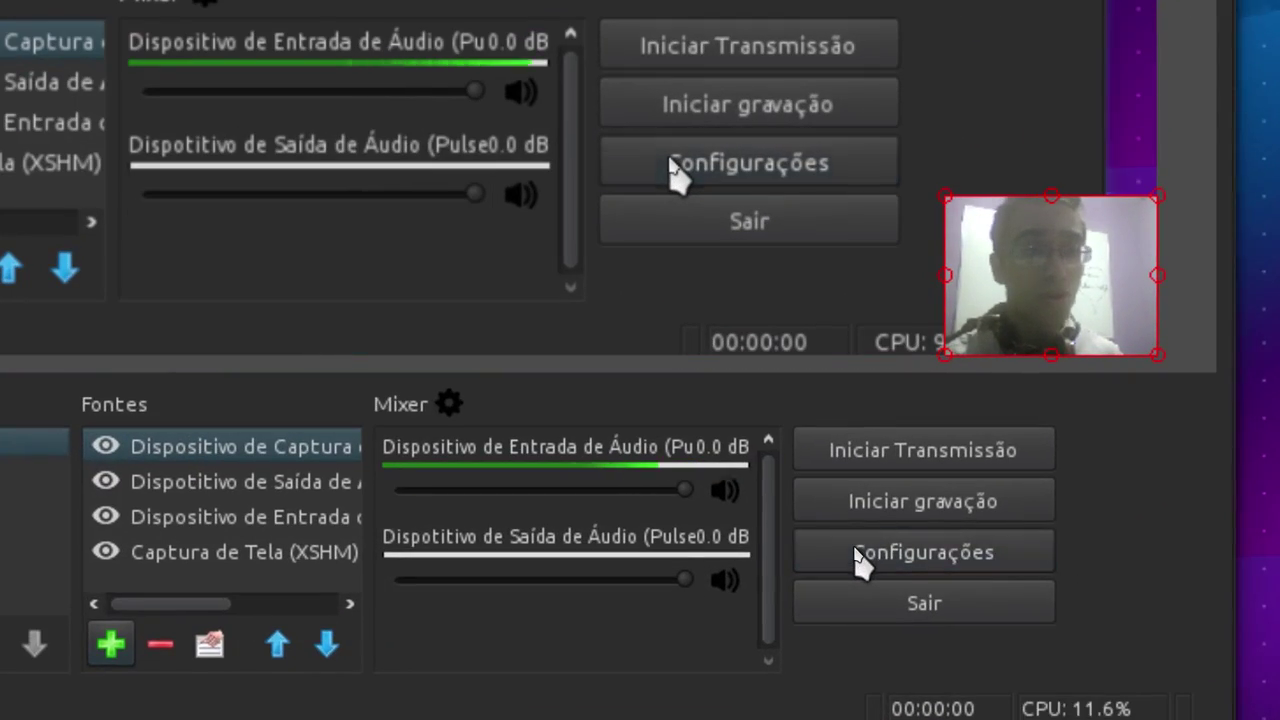
Open the program settings and set the theme to Default.
{"action": "left_click", "coordinate": [856, 551]}
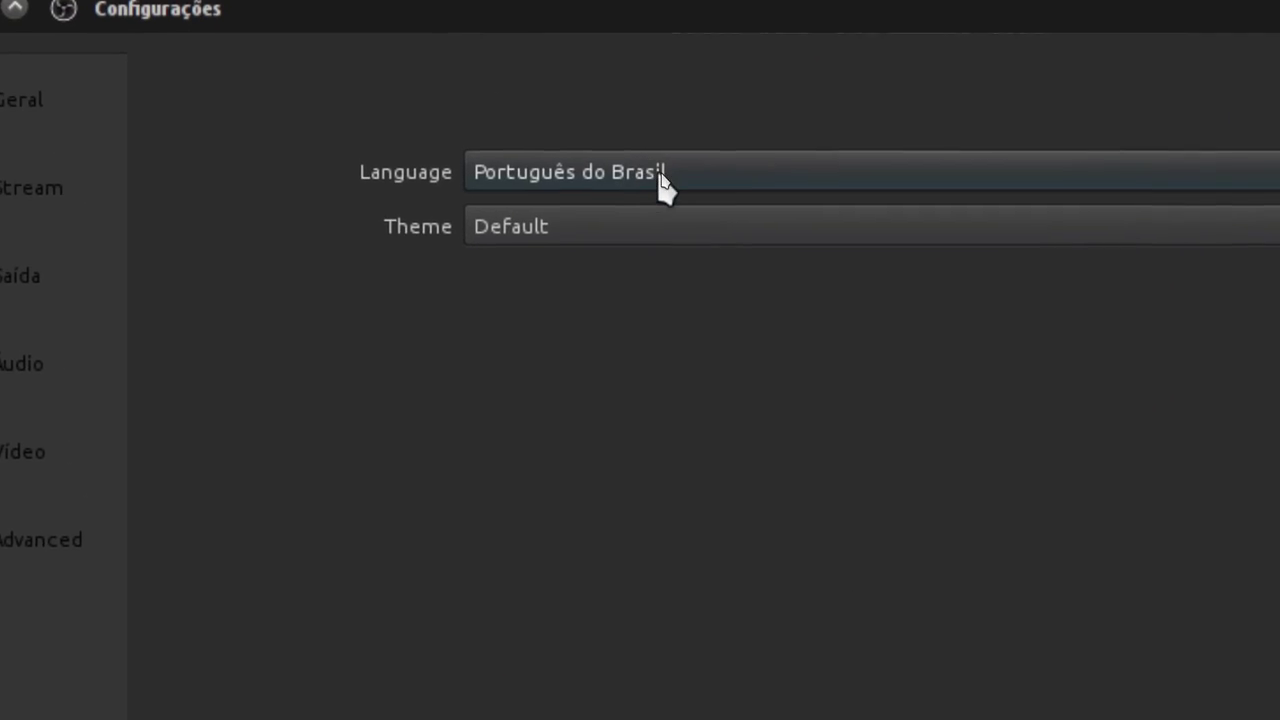
{"action": "left_click", "coordinate": [670, 201]}
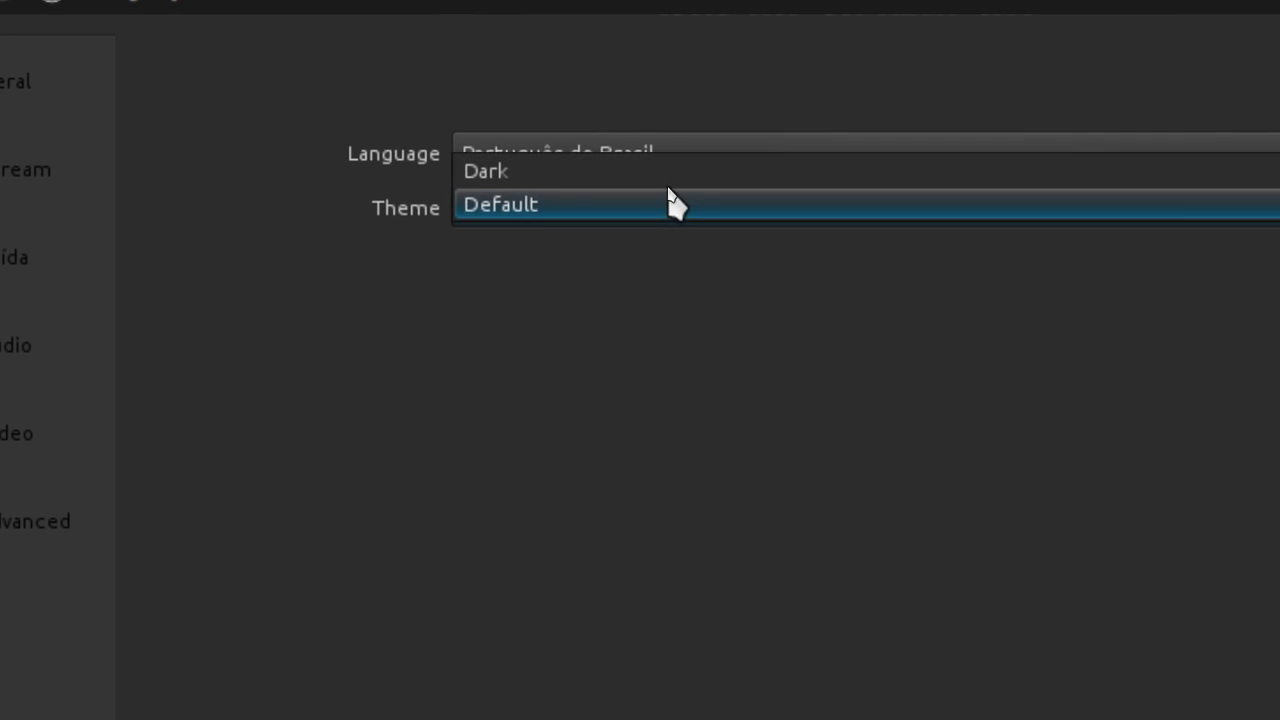
{"action": "left_click", "coordinate": [670, 204]}
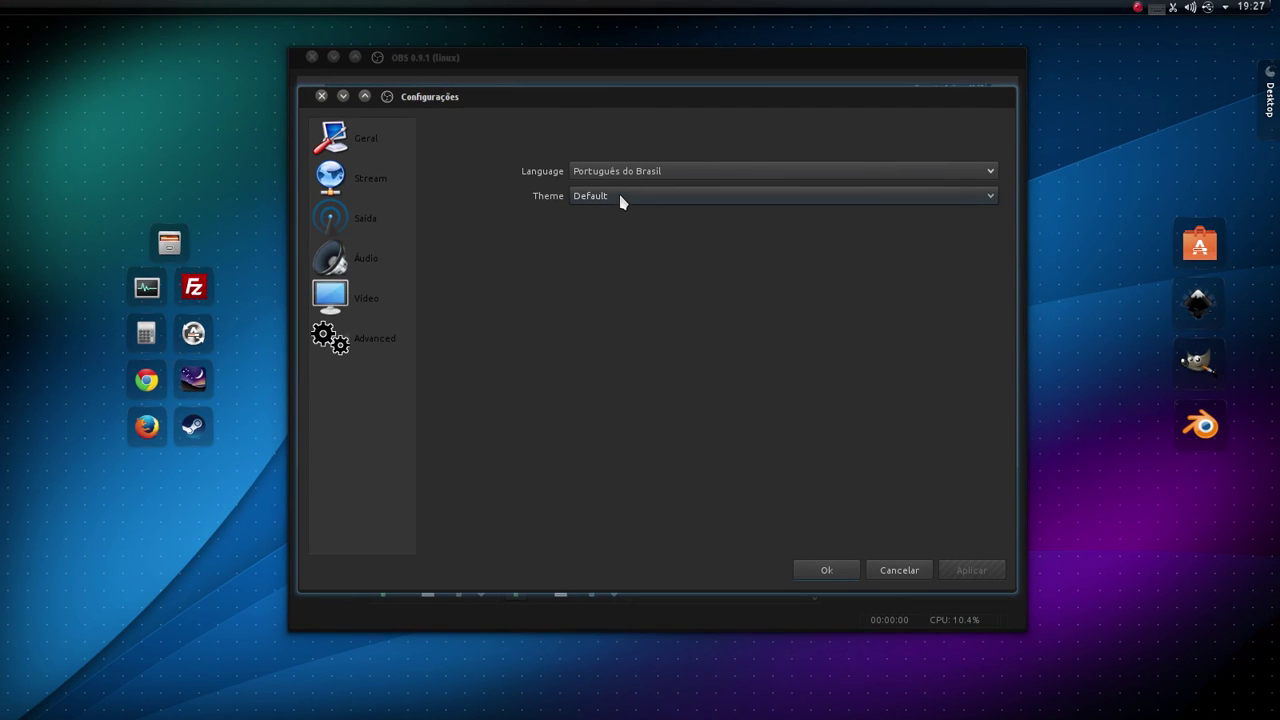
Set the stream type to Serviços de Streaming and choose Twitch as the service.
{"action": "left_click", "coordinate": [349, 183]}
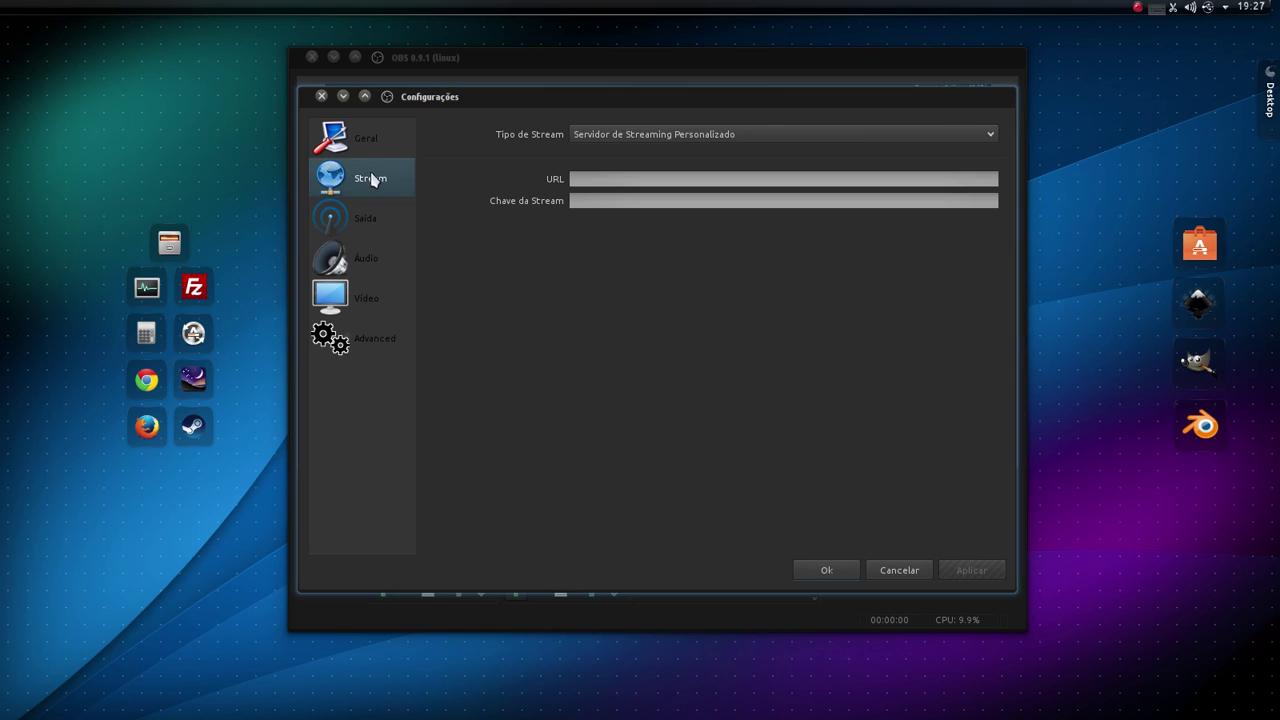
{"action": "left_click", "coordinate": [621, 139]}
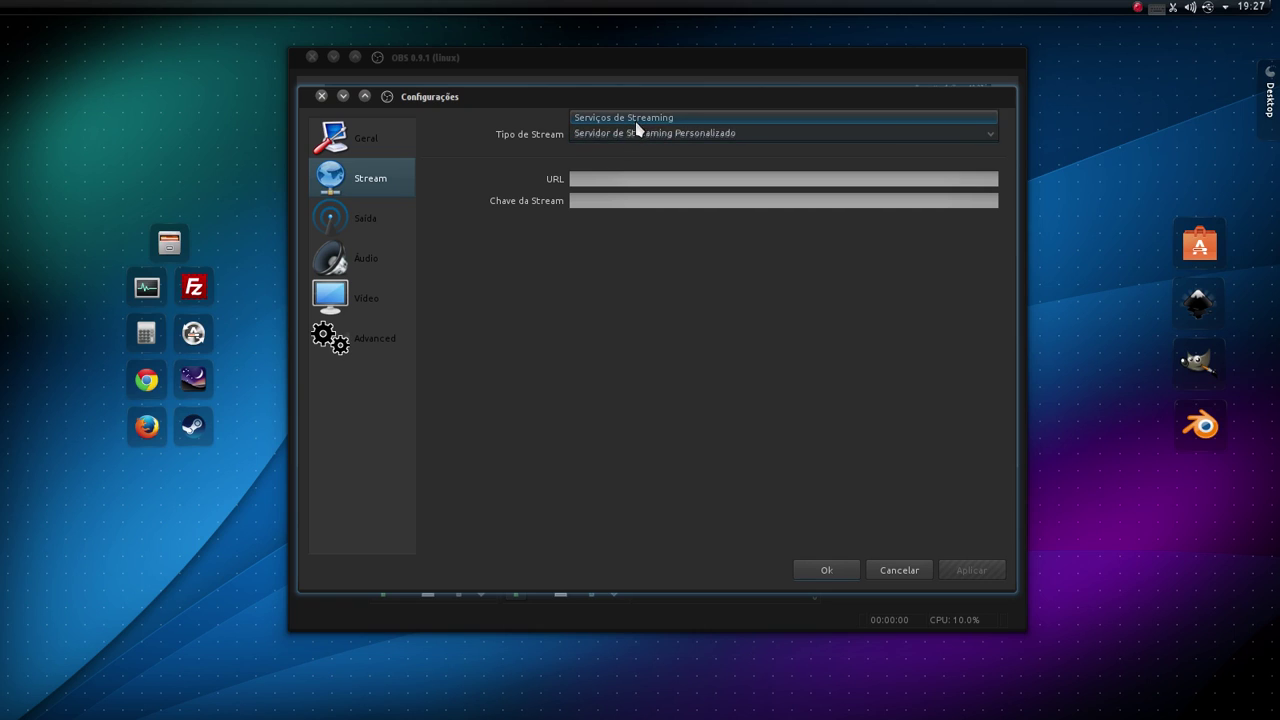
{"action": "left_click", "coordinate": [633, 118]}
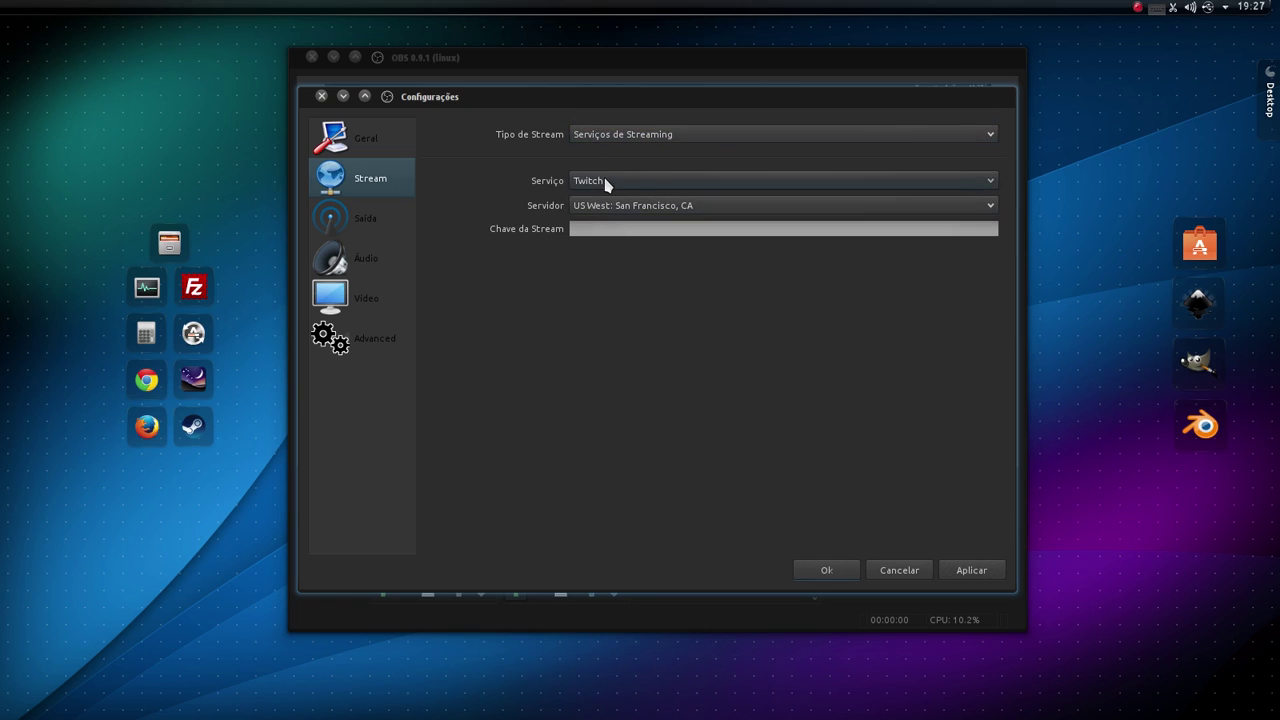
{"action": "left_click", "coordinate": [606, 180]}
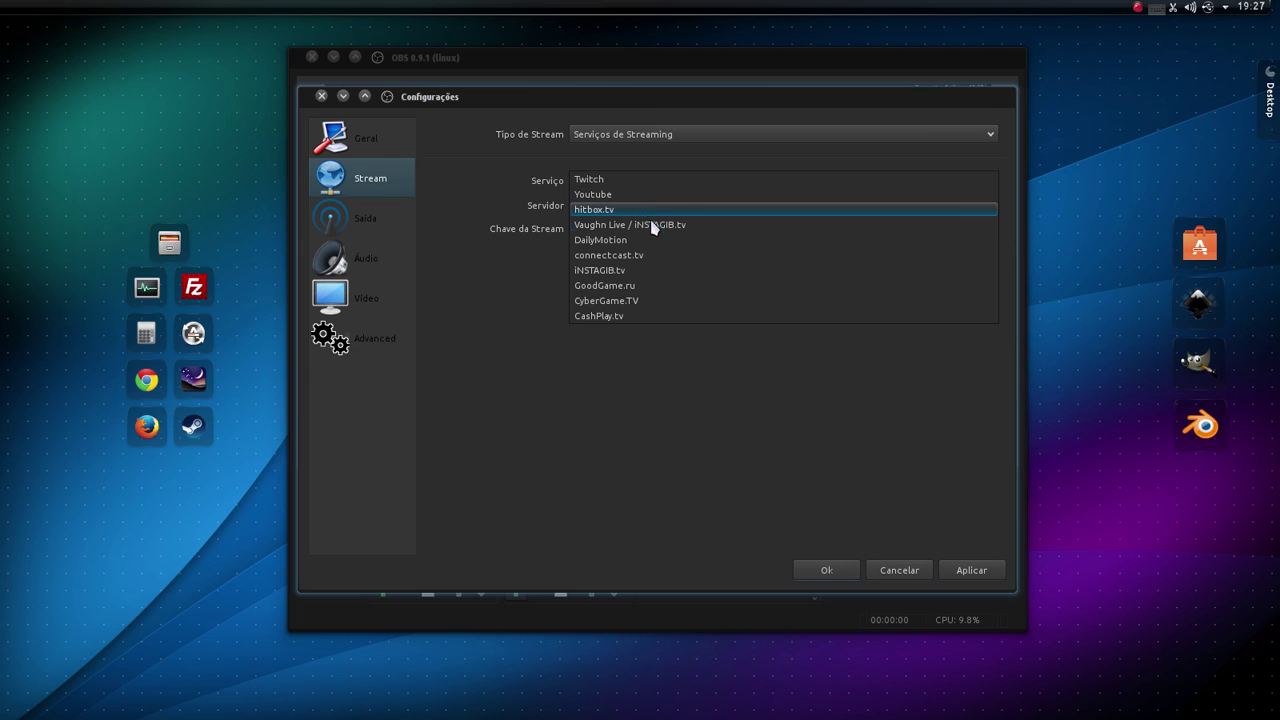
{"action": "left_click", "coordinate": [594, 180]}
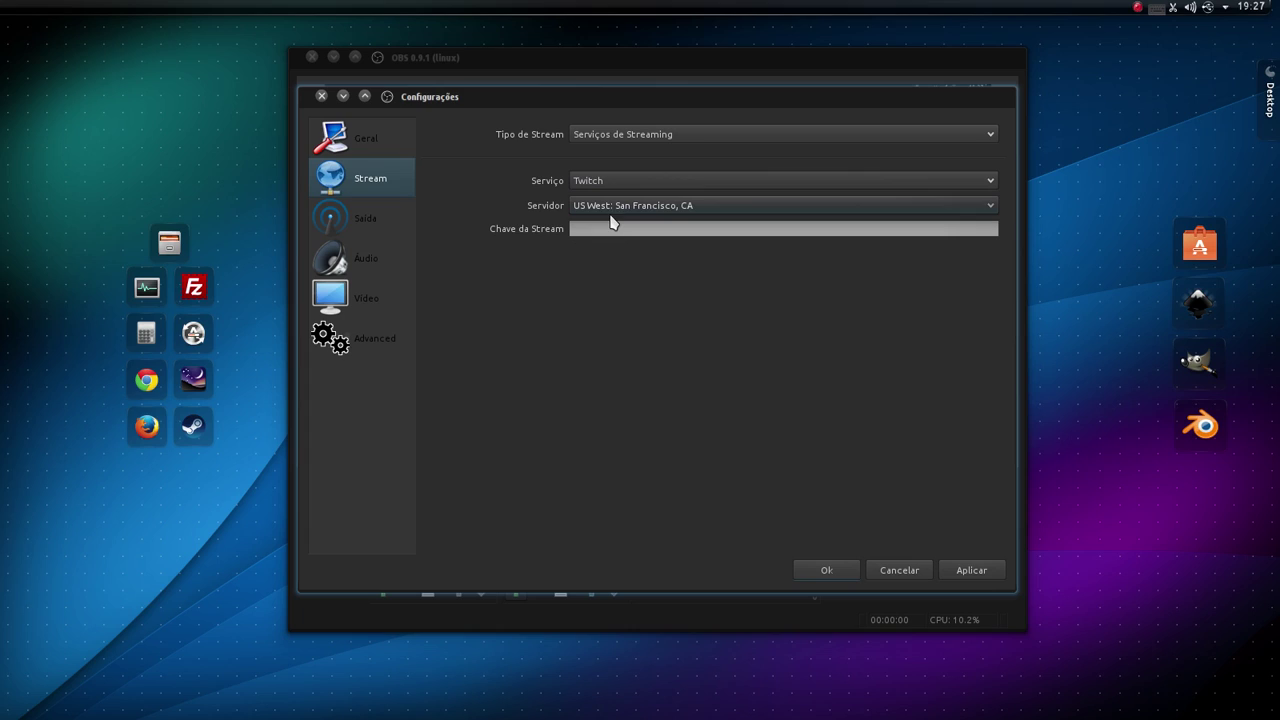
{"action": "left_click", "coordinate": [609, 227]}
Try the Simple output mode in the output settings and return the mode to Advanced.
{"action": "left_click", "coordinate": [379, 225]}
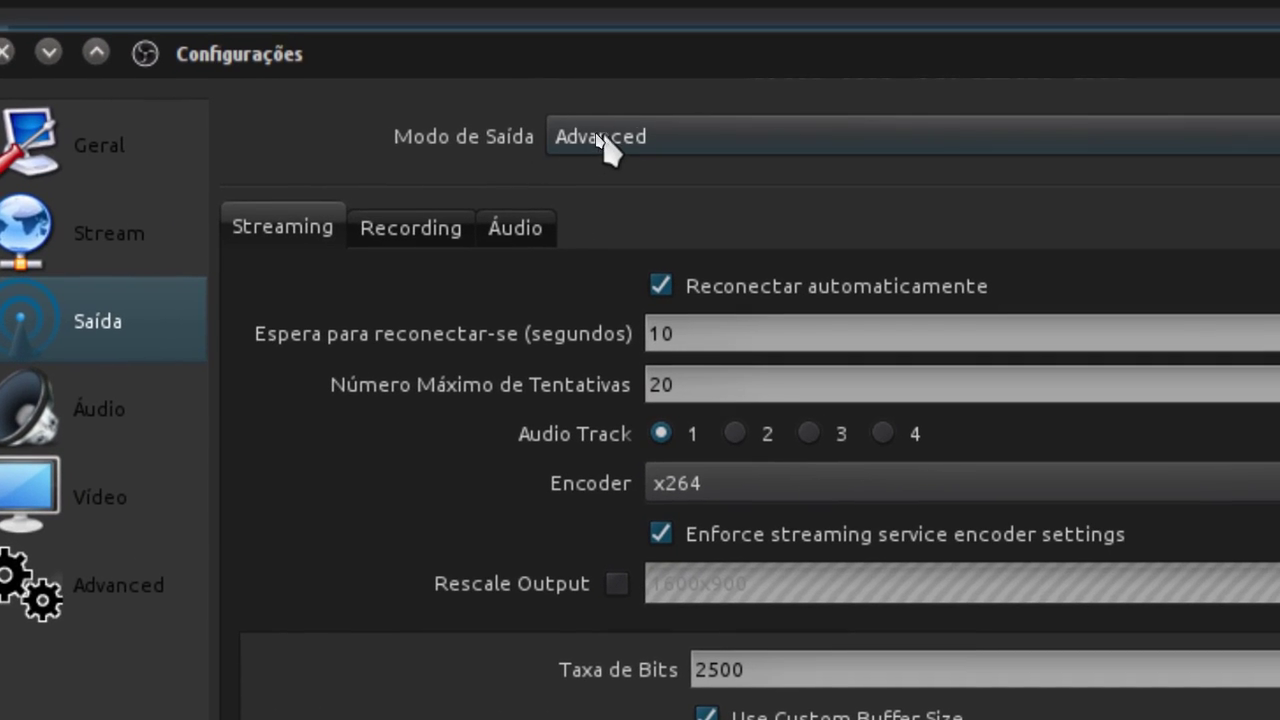
{"action": "left_click", "coordinate": [597, 138]}
{"action": "left_click", "coordinate": [600, 108]}
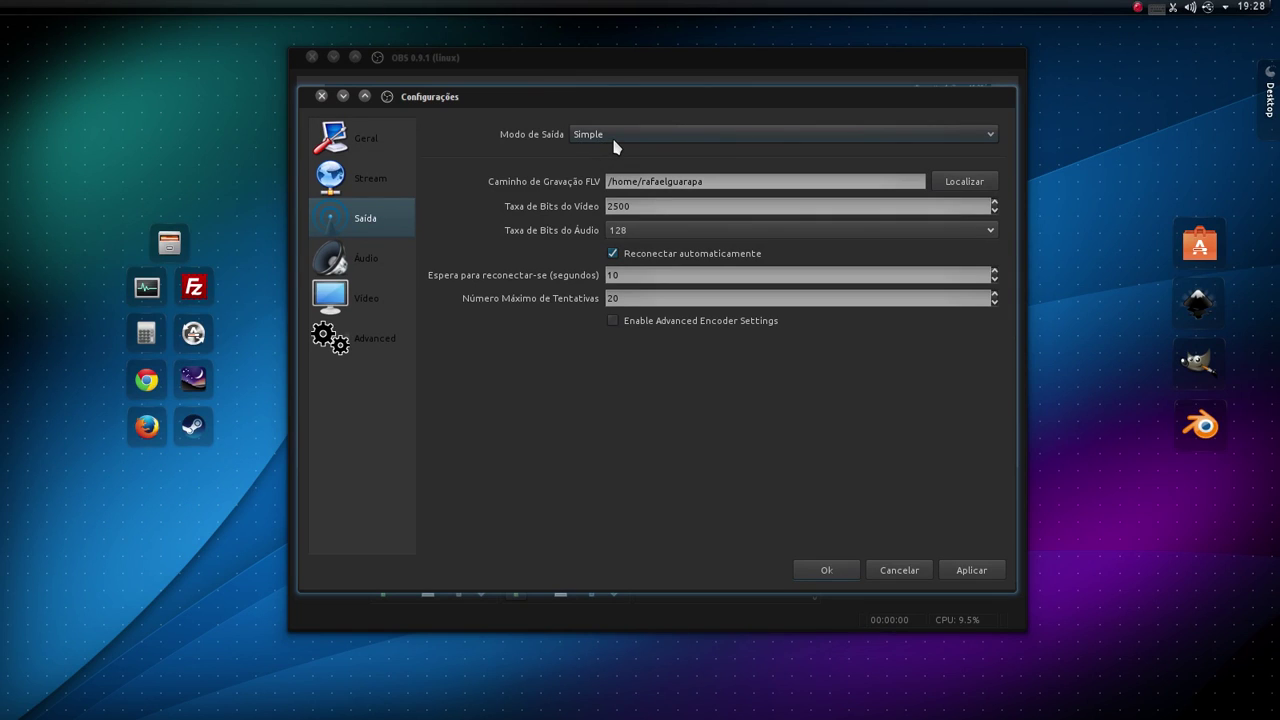
{"action": "left_click", "coordinate": [611, 135]}
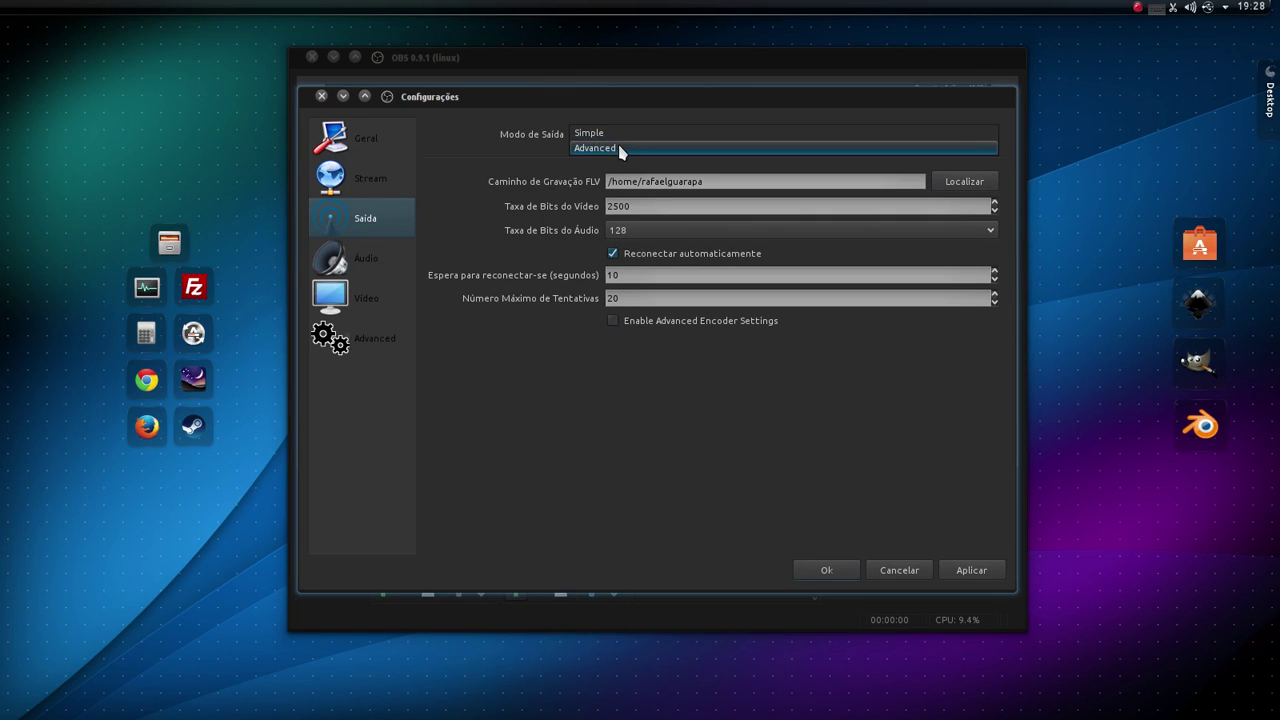
{"action": "left_click", "coordinate": [620, 152]}
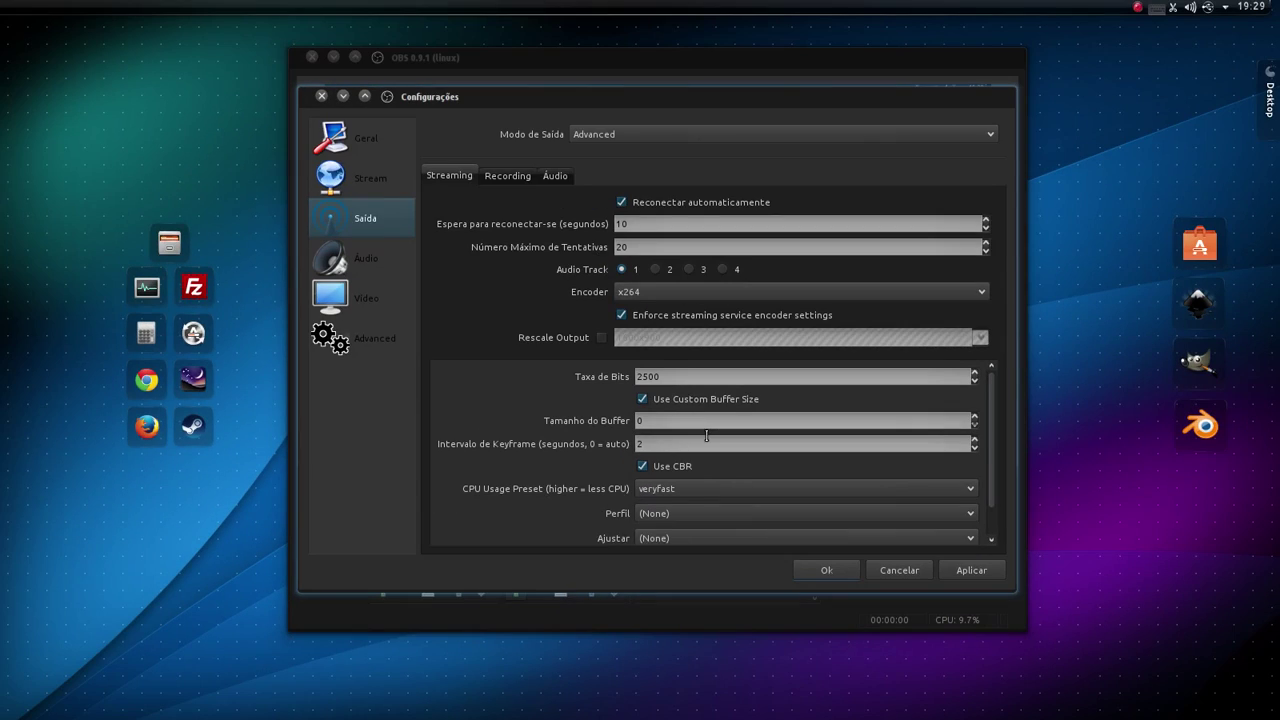
Select x264 as the encoder for streaming output.
{"action": "mouse_move", "coordinate": [993, 427]}
{"action": "left_mouse_down"}
{"action": "mouse_move", "coordinate": [991, 466]}
{"action": "mouse_move", "coordinate": [993, 427]}
{"action": "left_mouse_up"}
{"action": "left_click", "coordinate": [654, 290]}
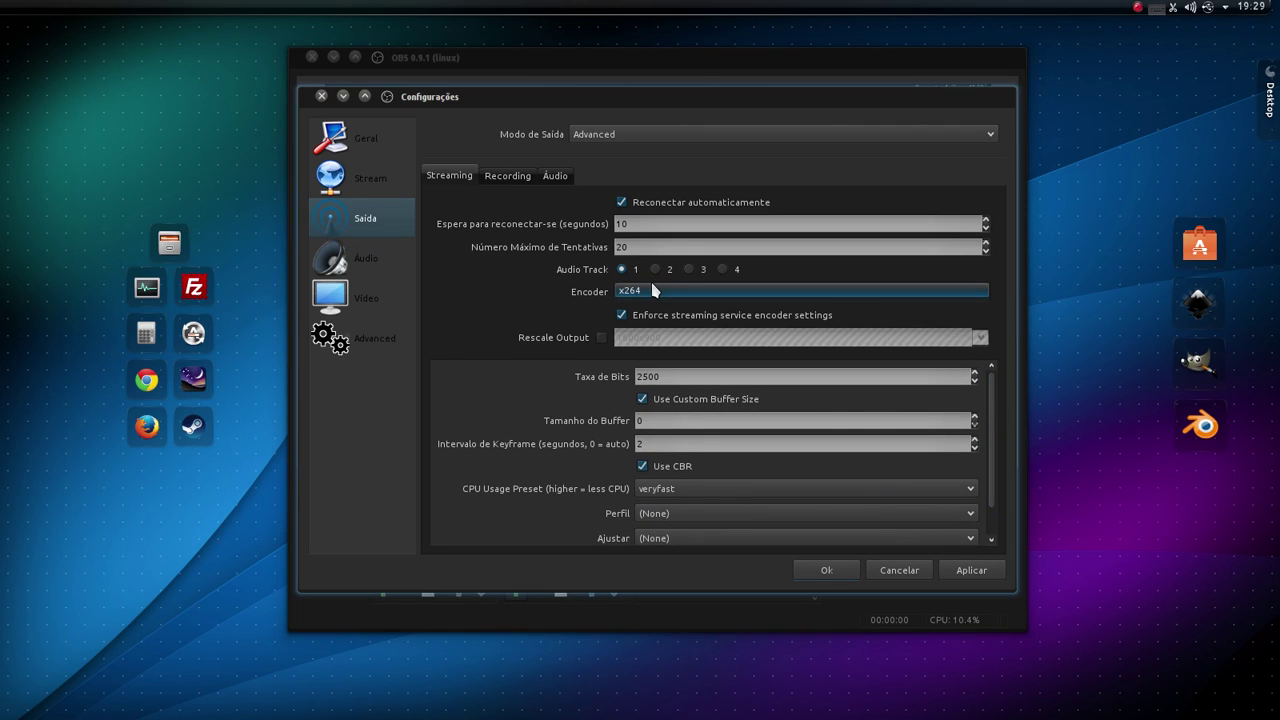
{"action": "left_click", "coordinate": [654, 290]}
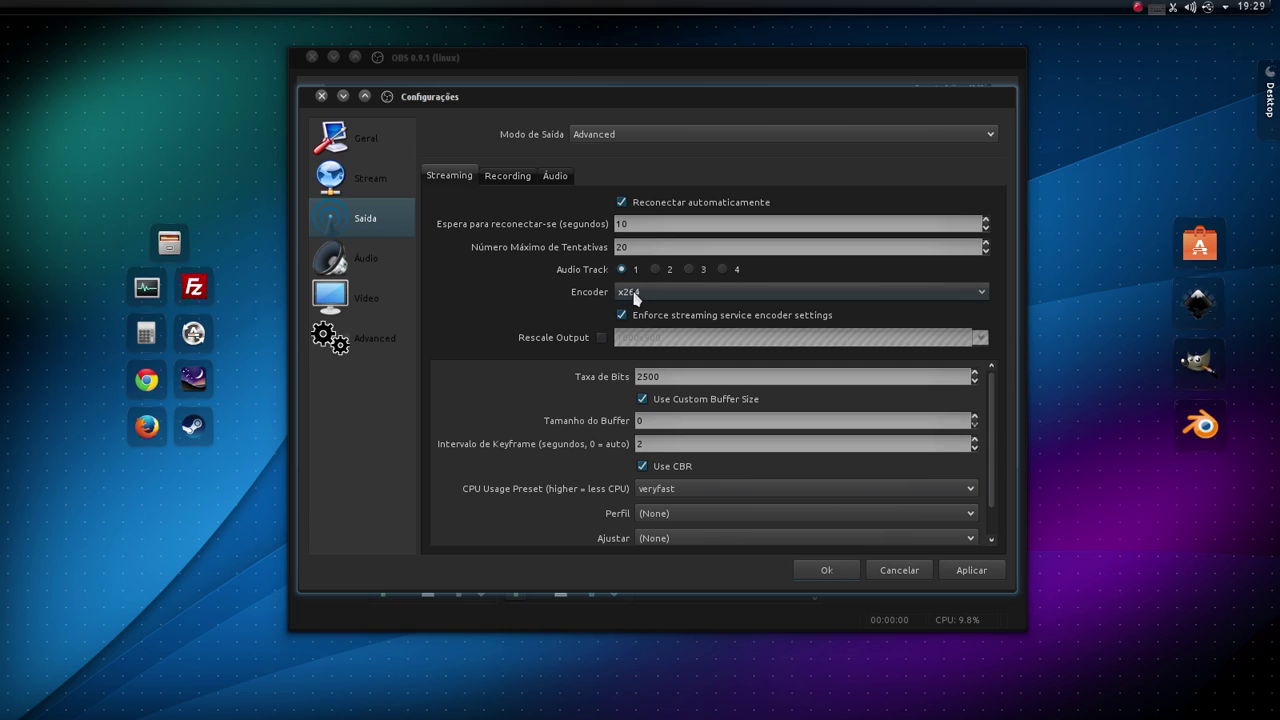
Set the sample rate in the audio settings to 44.1khz.
{"action": "left_click", "coordinate": [352, 266]}
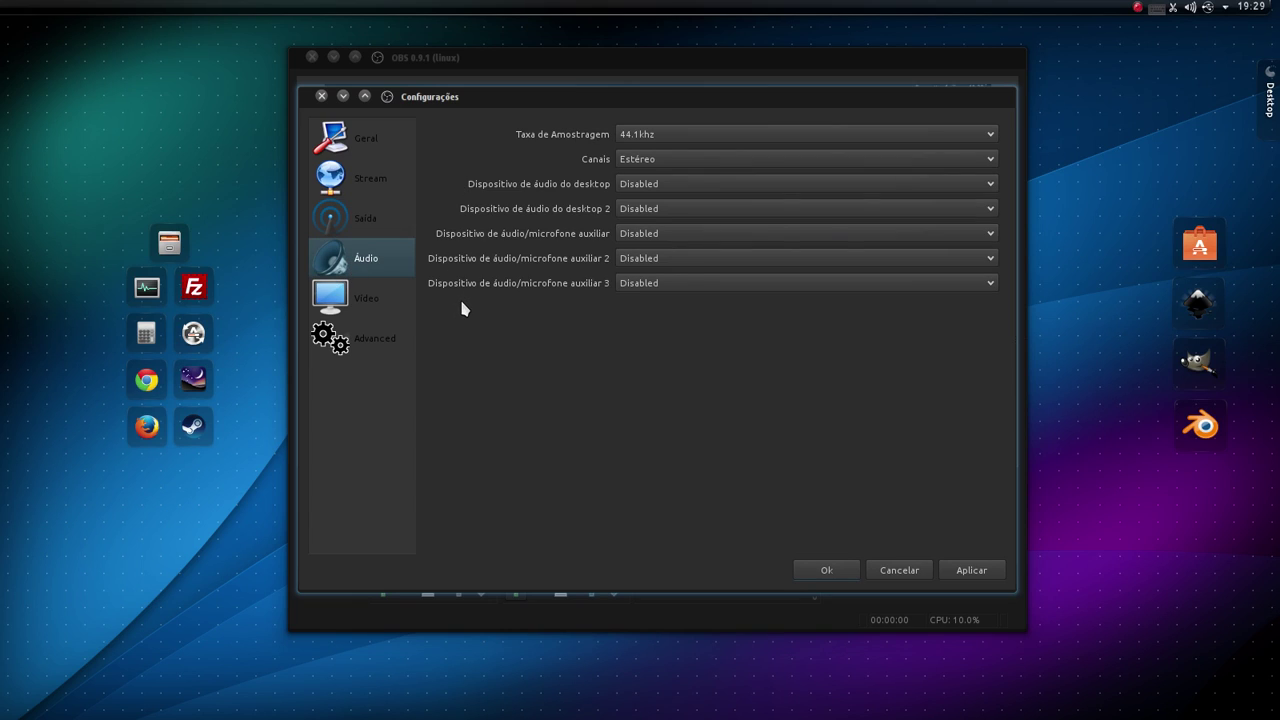
{"action": "left_click", "coordinate": [680, 136]}
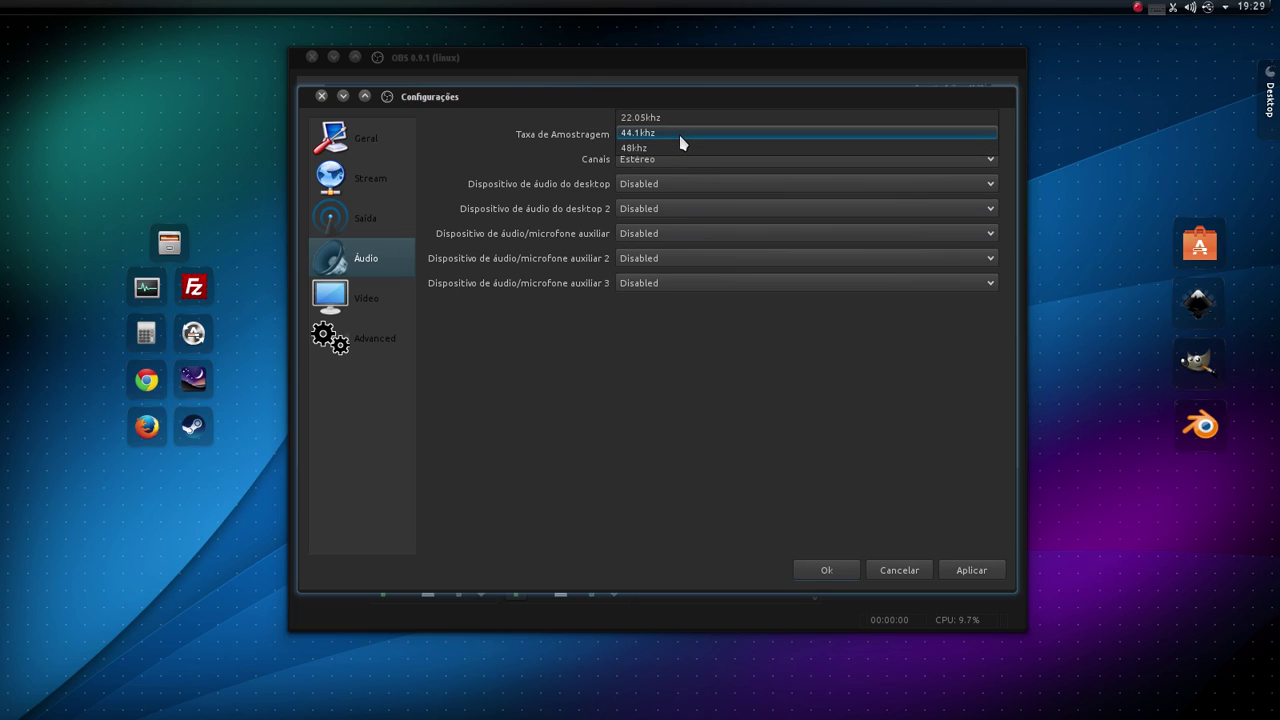
{"action": "left_click", "coordinate": [680, 137]}
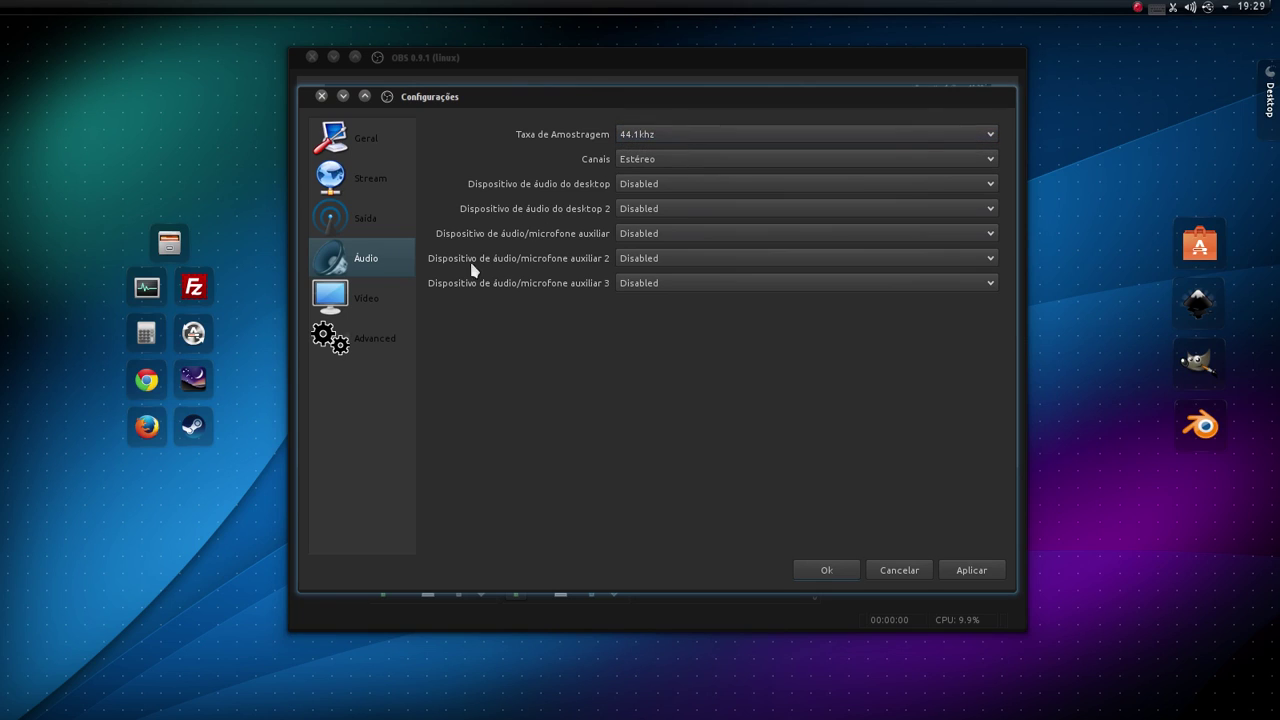
In the video settings, try 1064x600 as the output resolution and return it to 1600x900.
{"action": "left_click", "coordinate": [362, 304]}
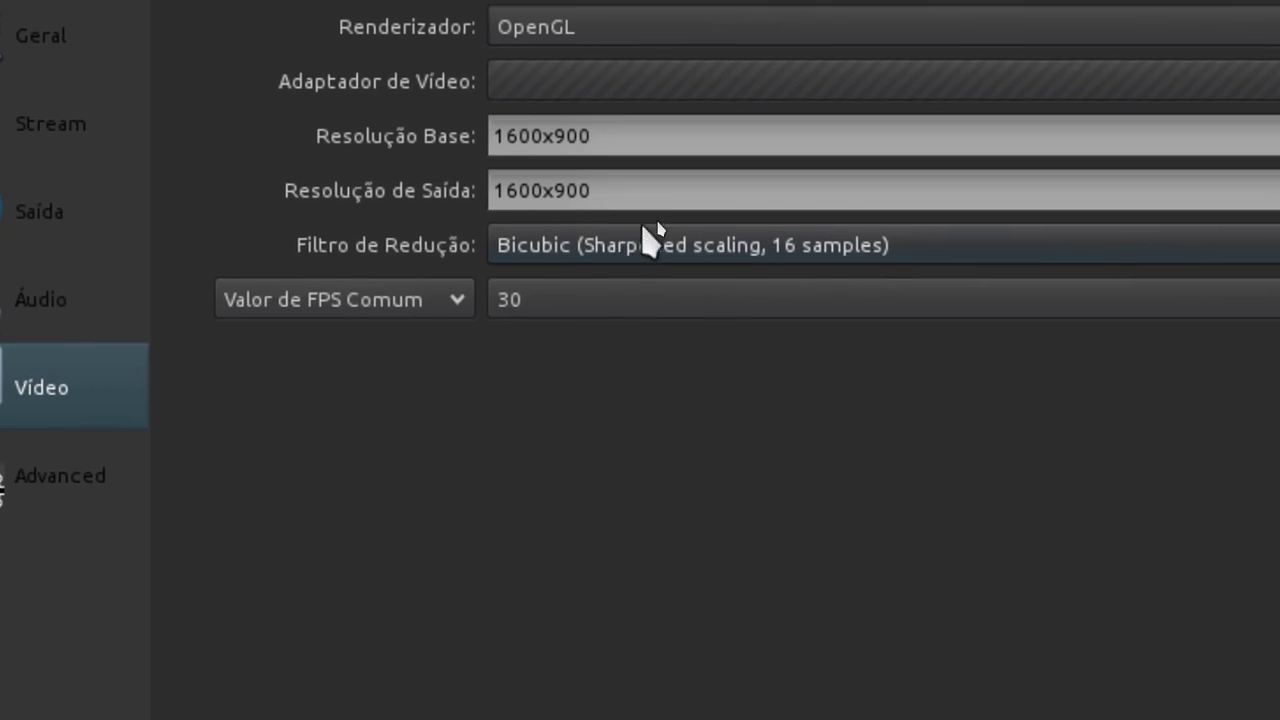
{"action": "left_click", "coordinate": [1142, 199]}
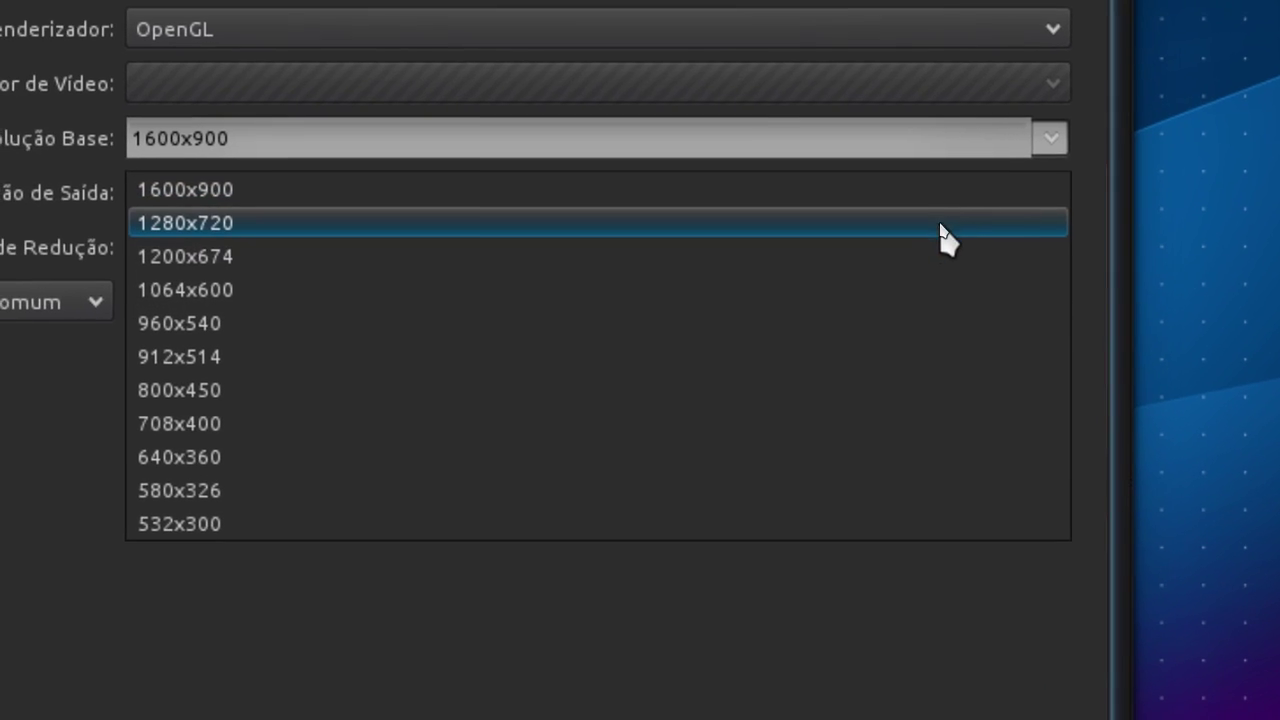
{"action": "left_click", "coordinate": [898, 292]}
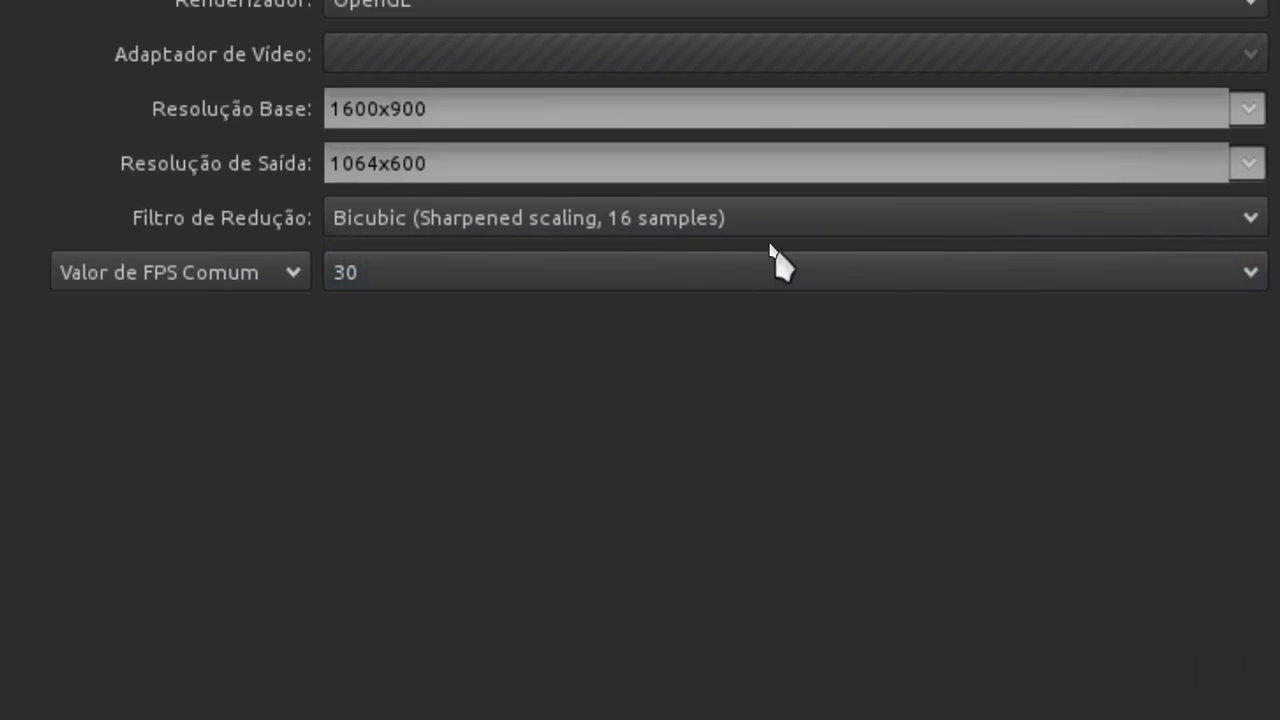
{"action": "left_click", "coordinate": [715, 170]}
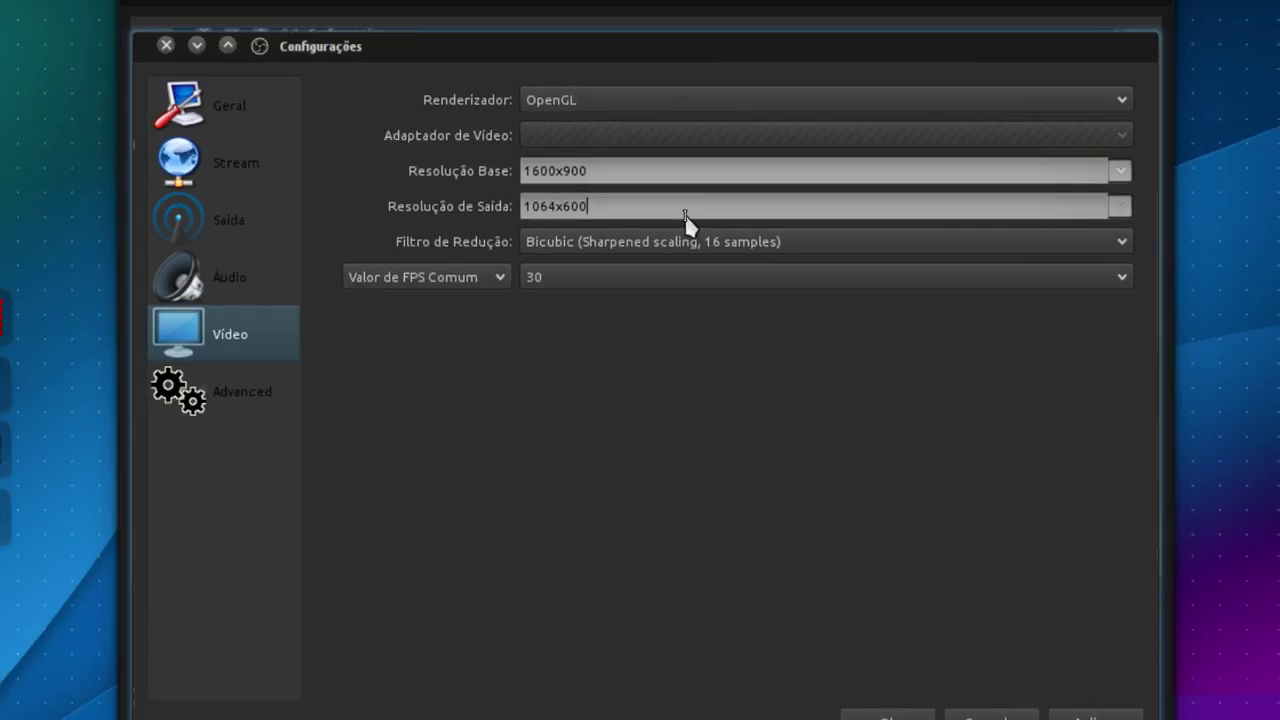
{"action": "left_click", "coordinate": [1120, 208]}
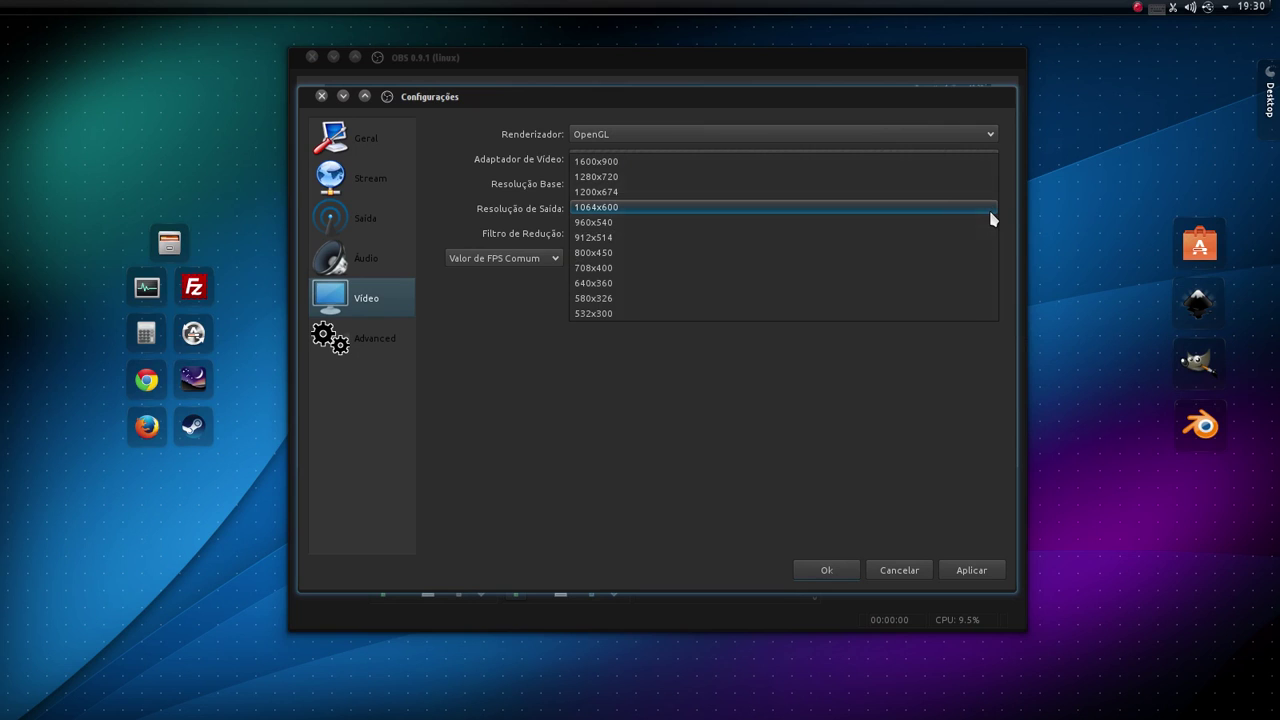
{"action": "left_click", "coordinate": [709, 161]}
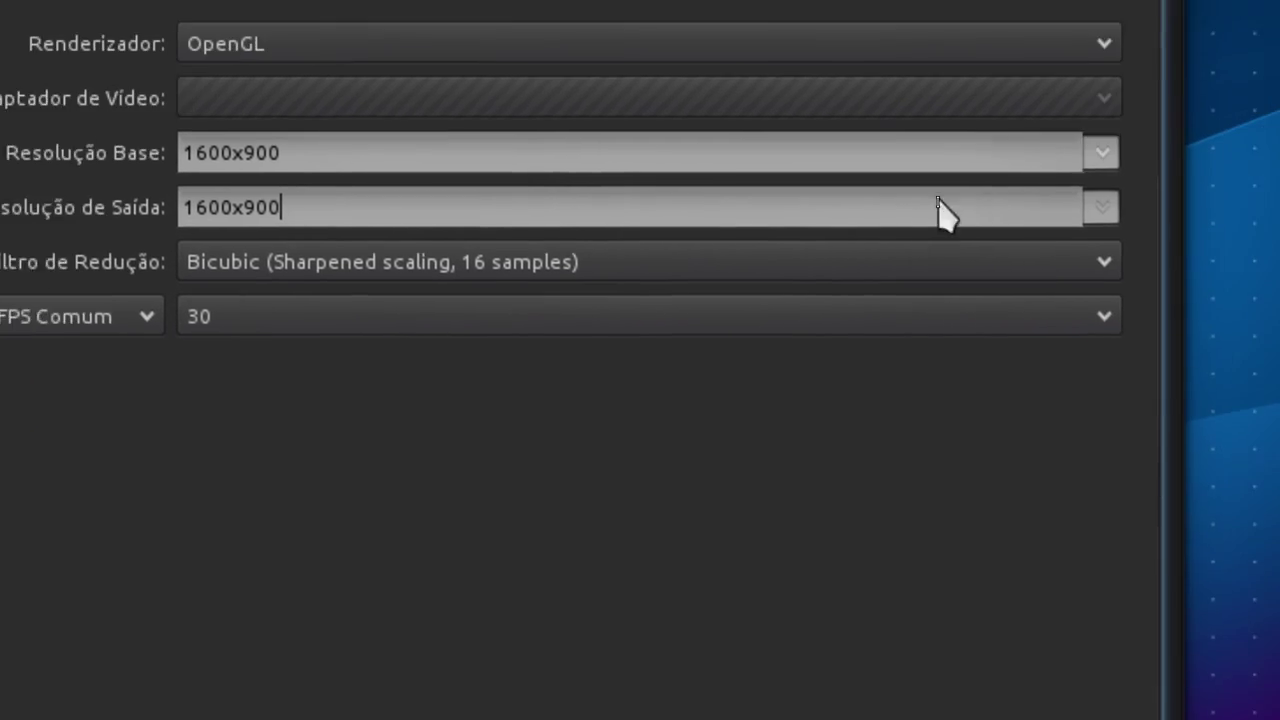
Try 1280x720 as the output resolution and set it back to 1600x900.
{"action": "left_click", "coordinate": [1101, 207]}
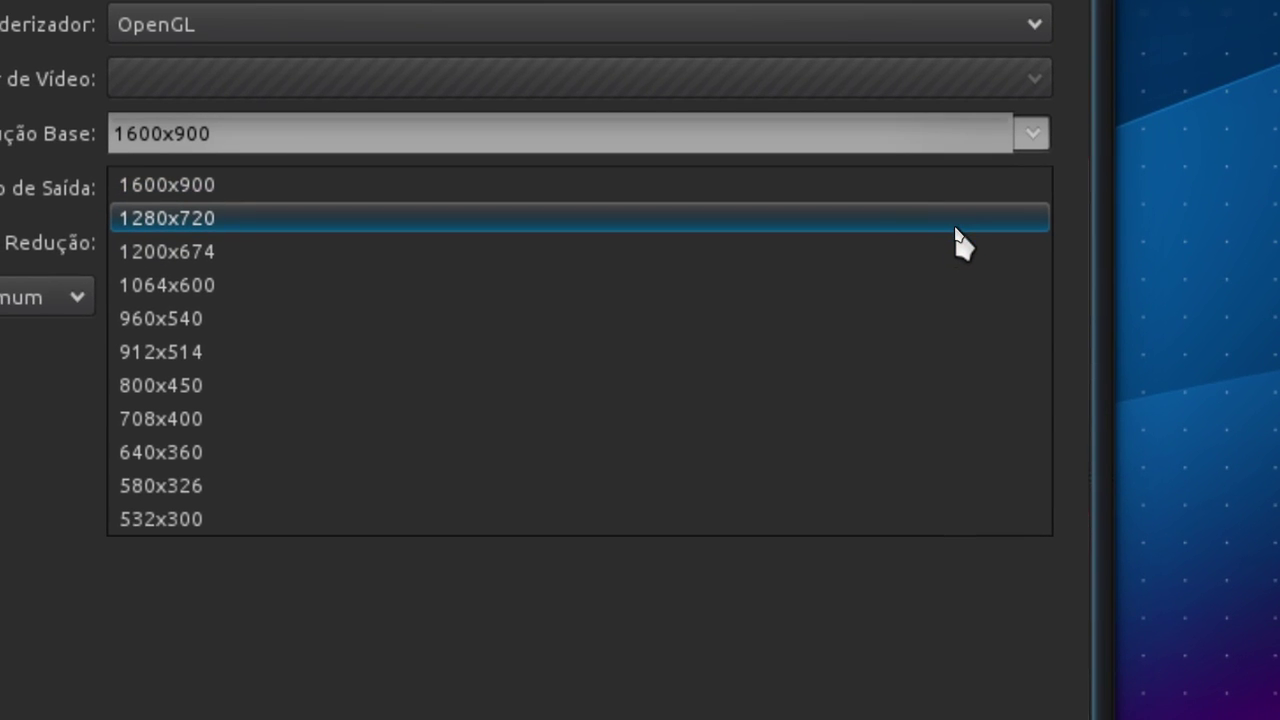
{"action": "left_click", "coordinate": [870, 218]}
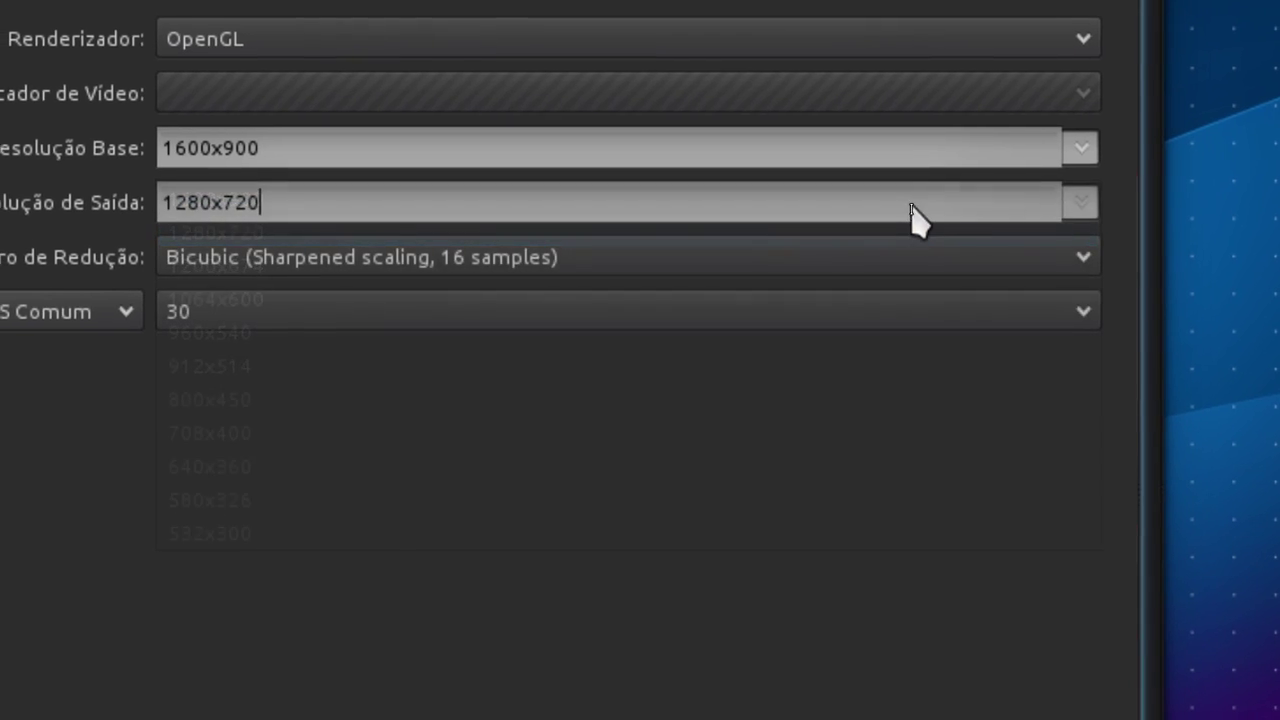
{"action": "left_click", "coordinate": [1080, 202]}
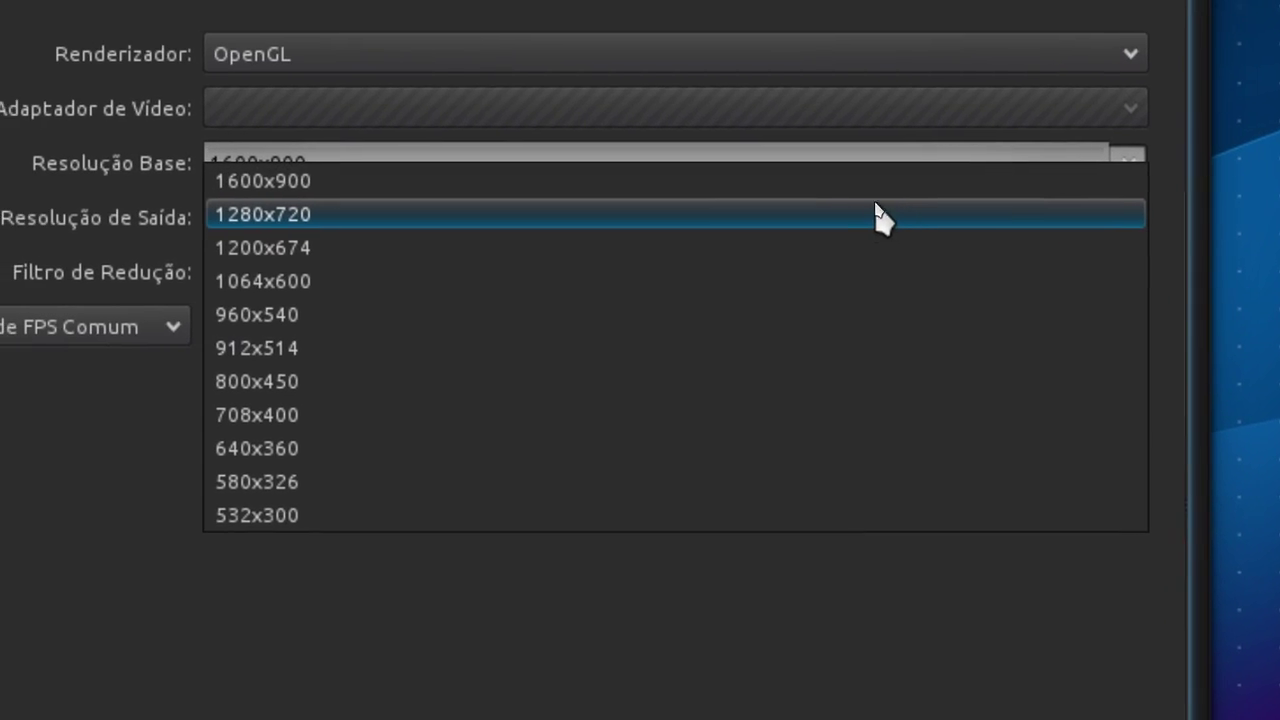
{"action": "left_click", "coordinate": [860, 192]}
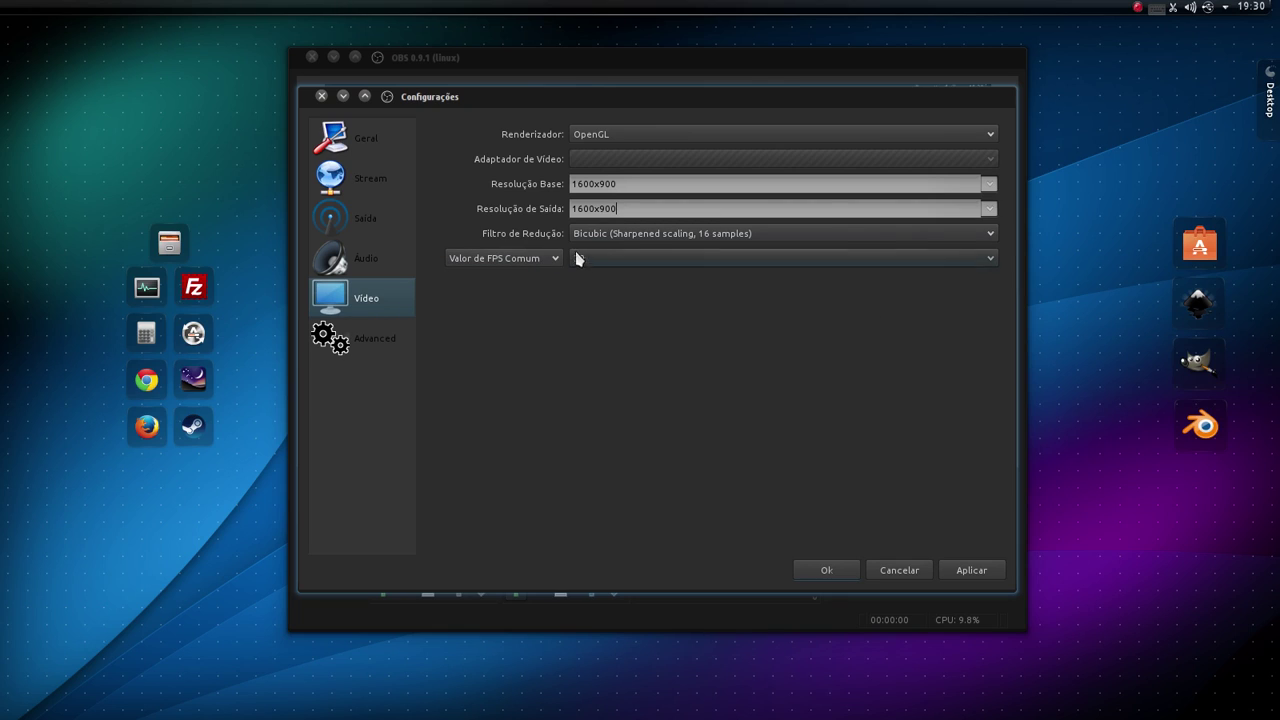
Choose Bicubic (Sharpened scaling, 16 samples) as the downscale filter and 30 as the common FPS value.
{"action": "left_click", "coordinate": [610, 240]}
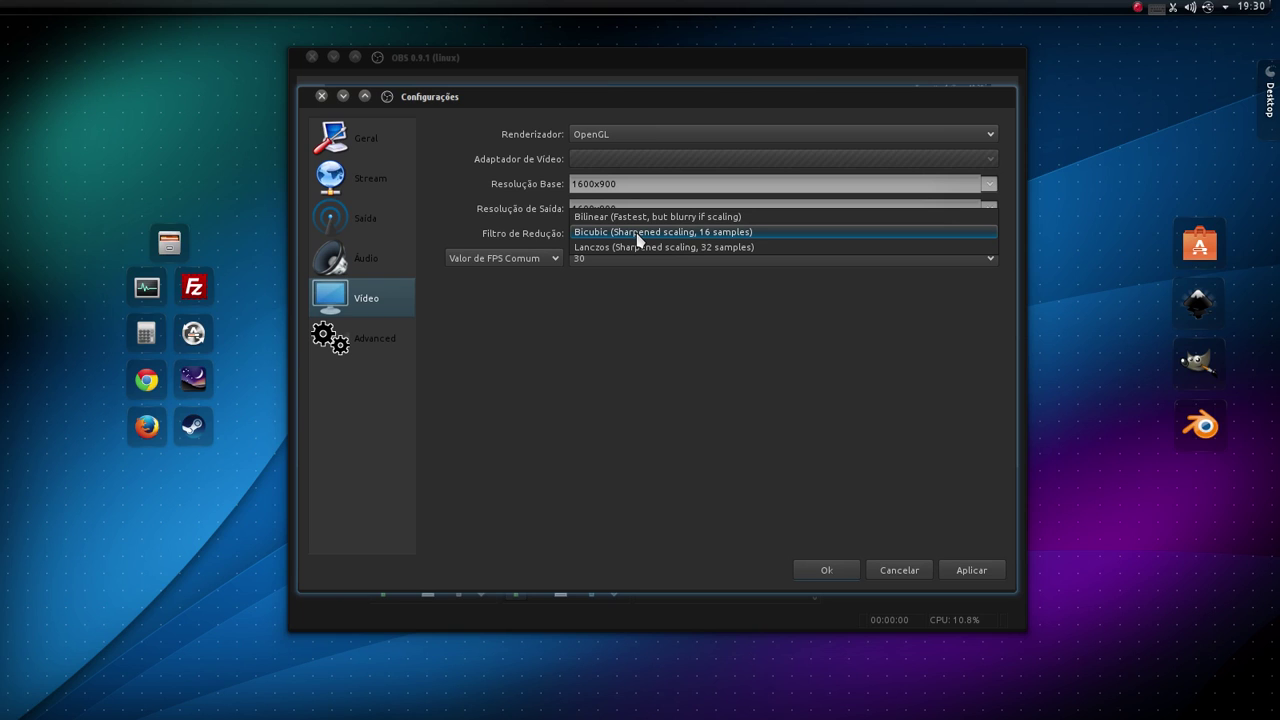
{"action": "left_click", "coordinate": [637, 234]}
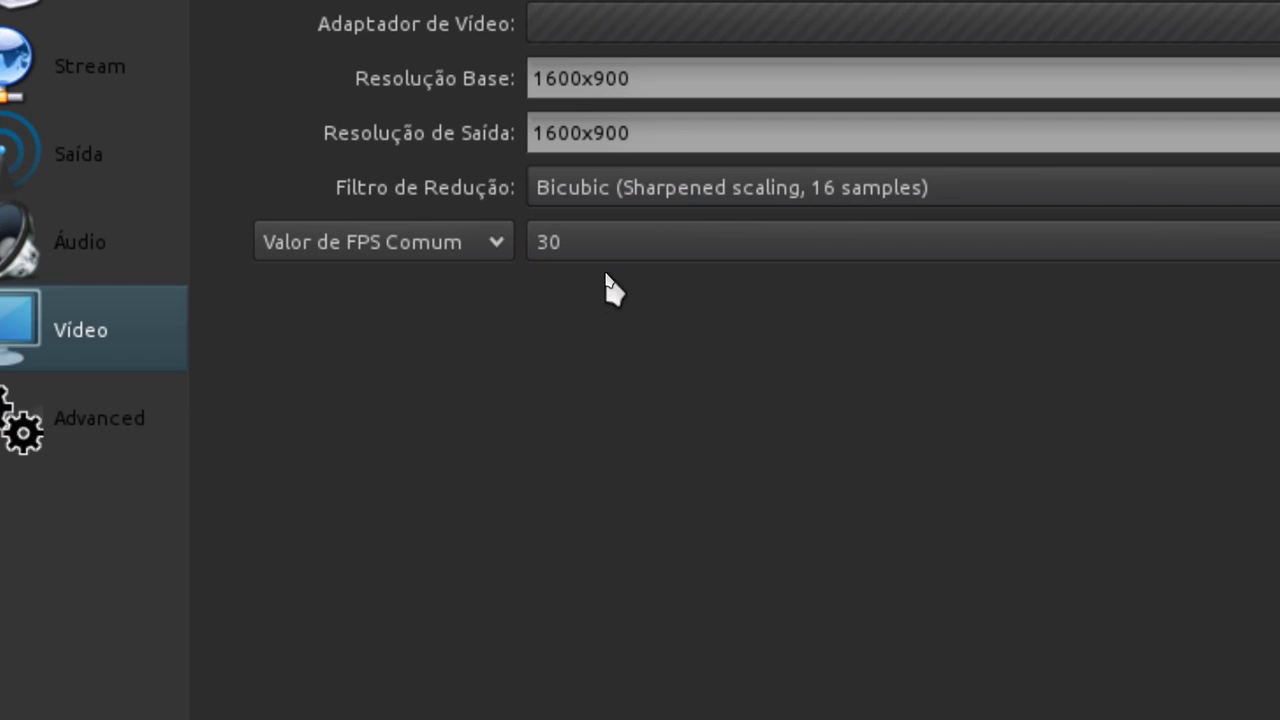
{"action": "left_click", "coordinate": [578, 248]}
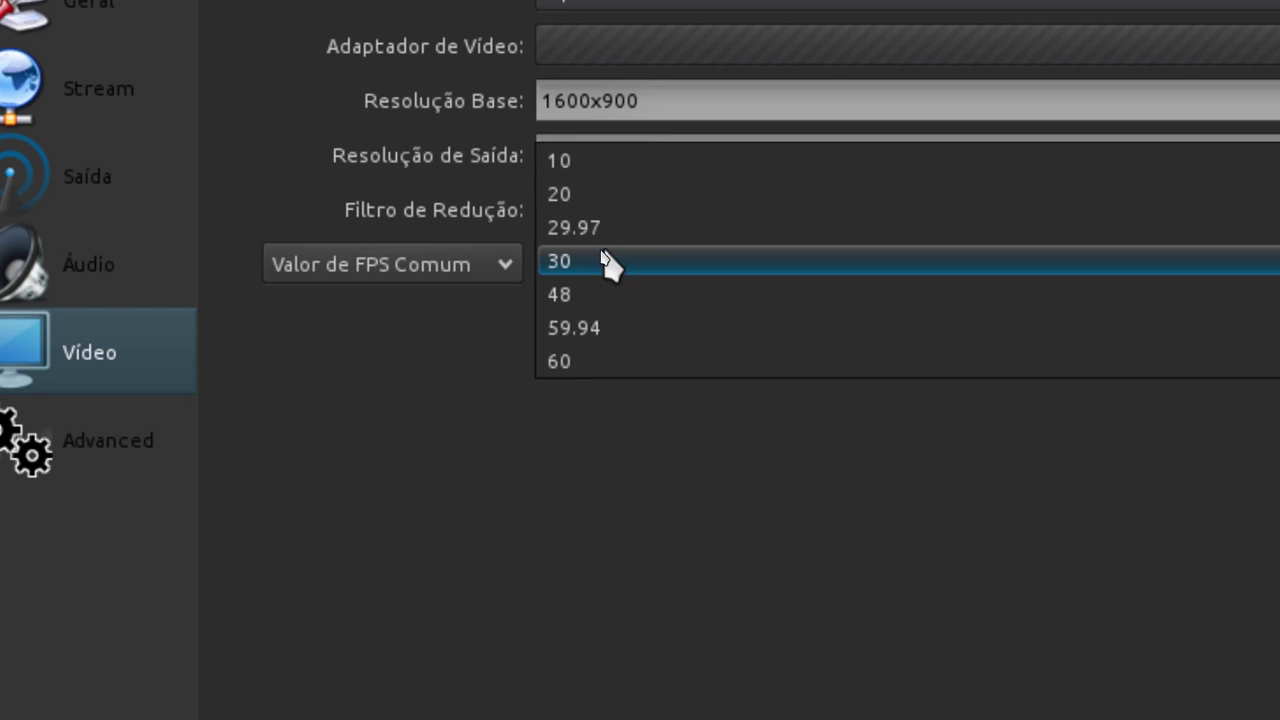
{"action": "left_click", "coordinate": [603, 258]}
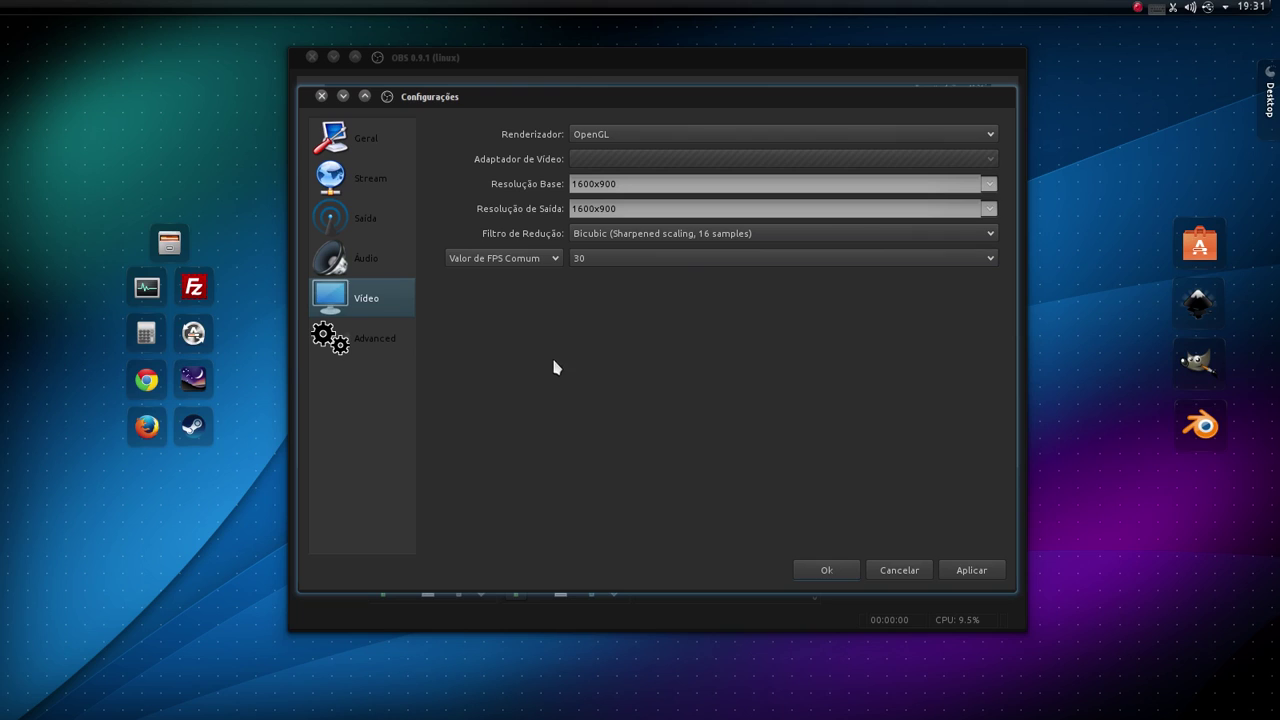
Check the streaming bitrate in the output settings and return to the video settings.
{"action": "left_click", "coordinate": [362, 216]}
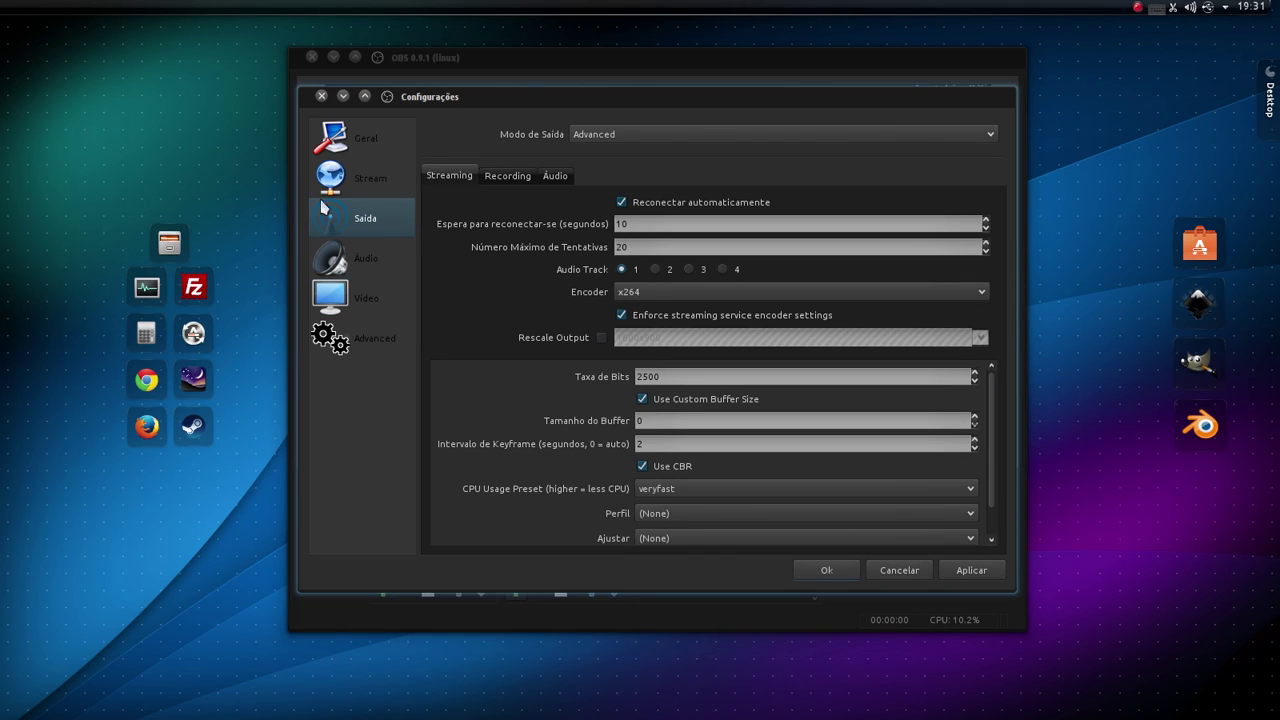
{"action": "left_click_drag", "start_coordinate": [677, 373], "coordinate": [583, 365]}
{"action": "left_click", "coordinate": [370, 300]}
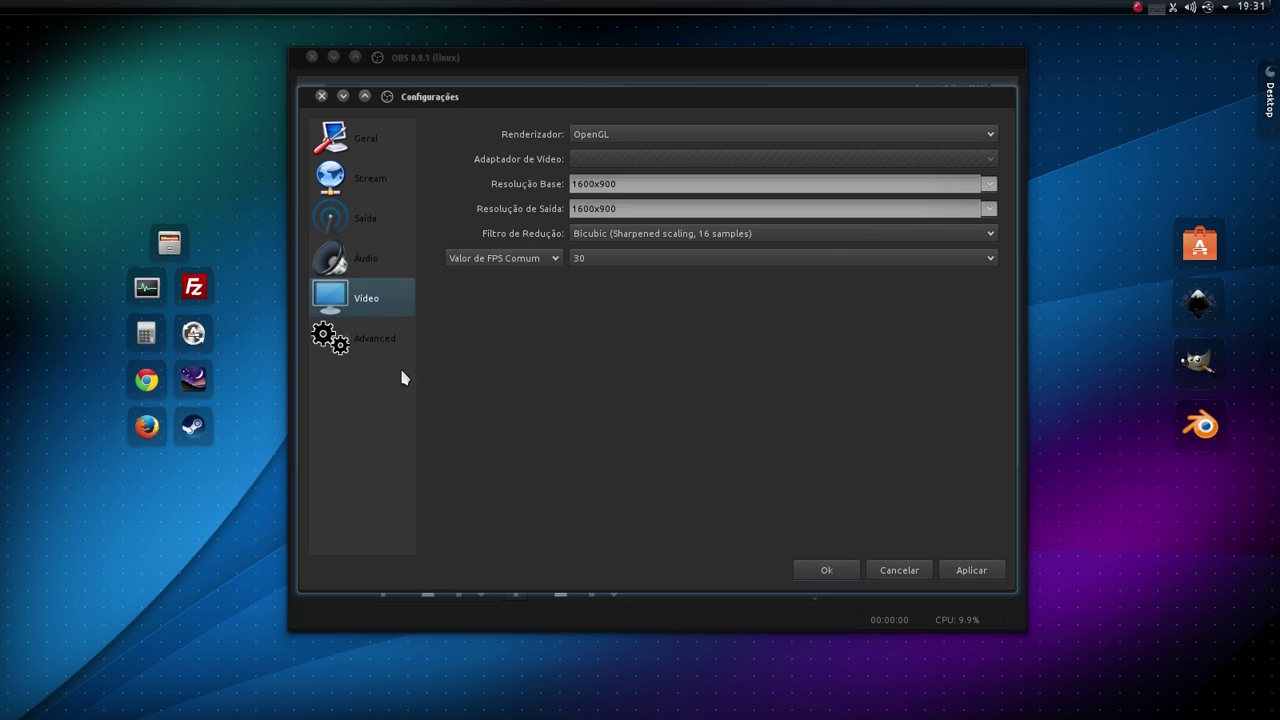
View the advanced settings, apply the configuration changes and close the settings dialog.
{"action": "left_click", "coordinate": [388, 338]}
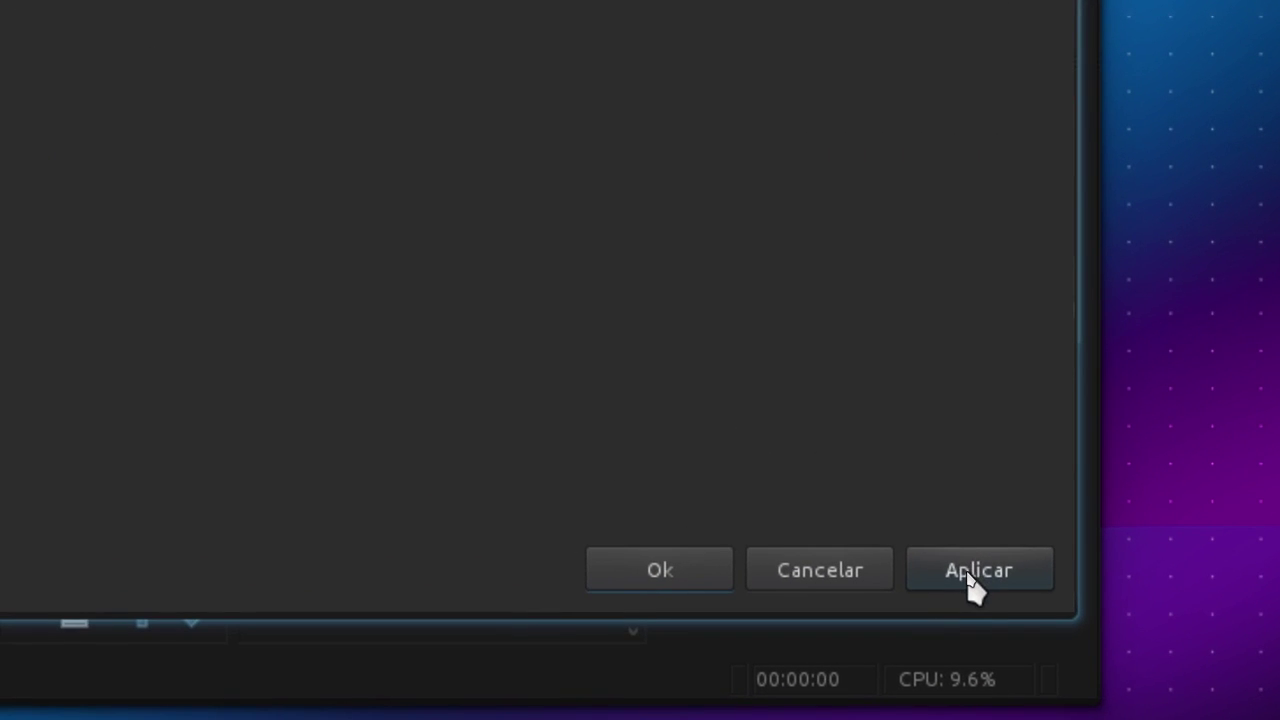
{"action": "left_click", "coordinate": [967, 574]}
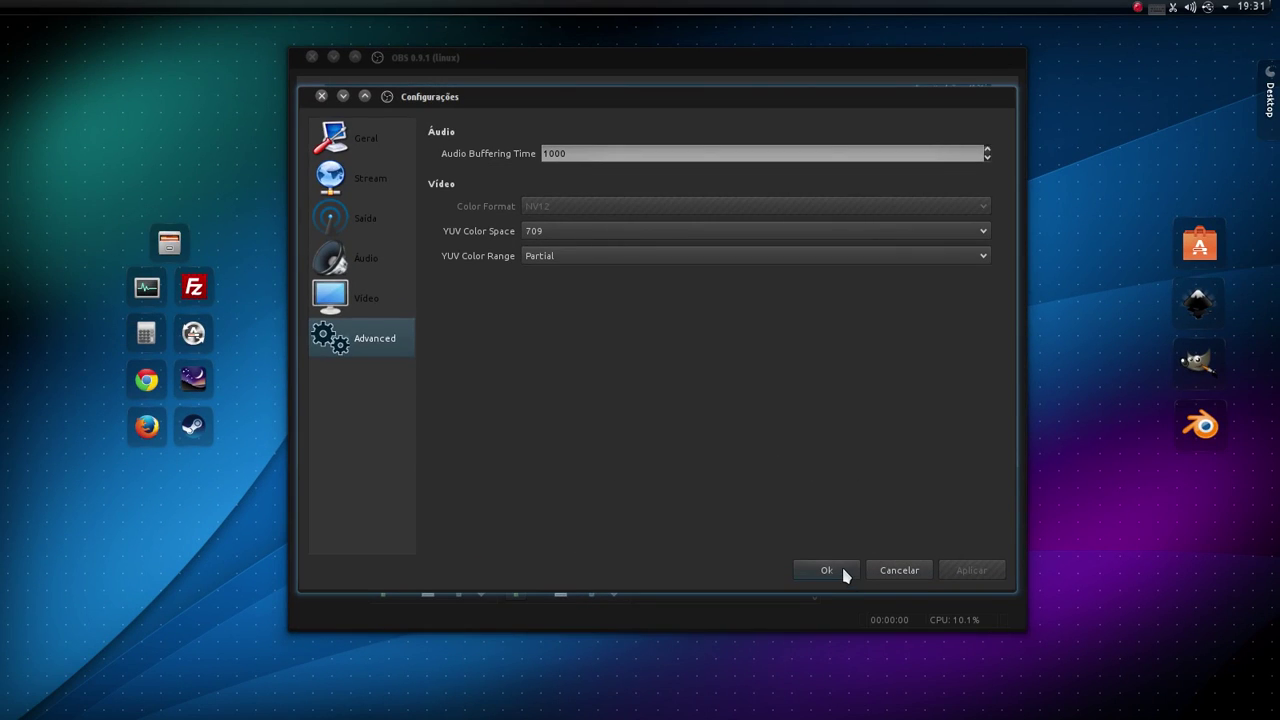
{"action": "left_click", "coordinate": [838, 573]}
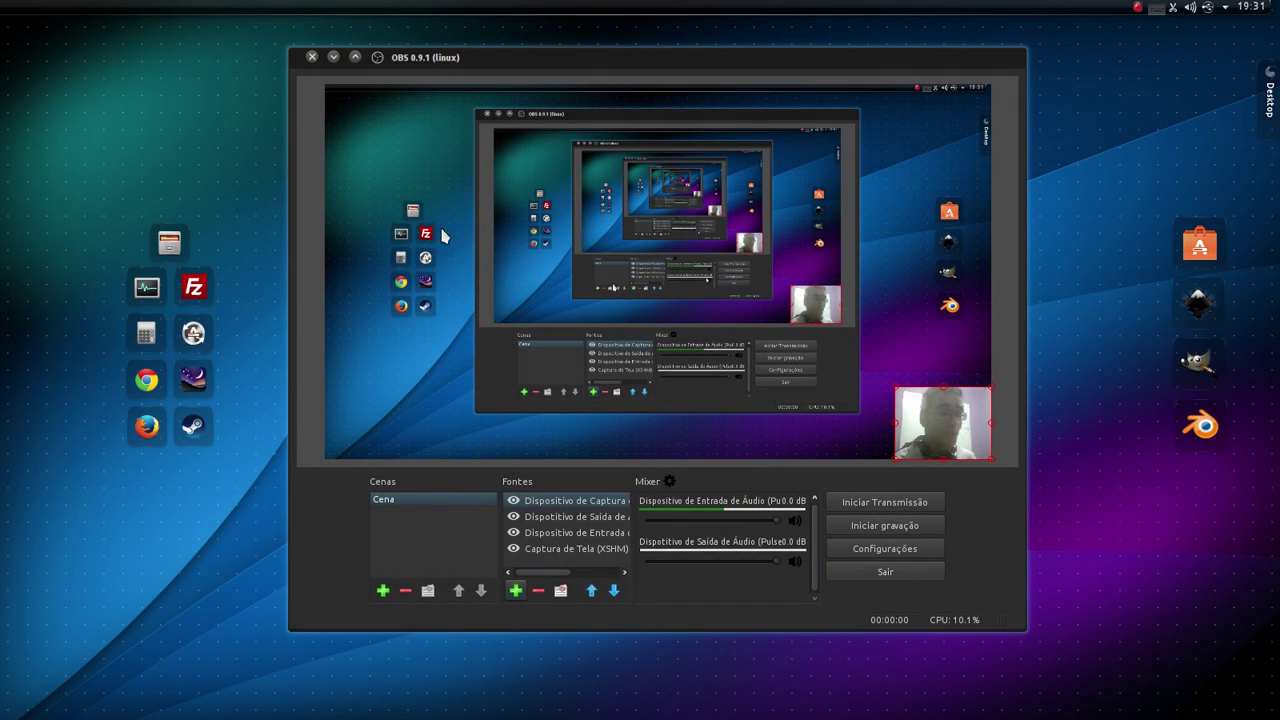
Switch to the Dolphin file manager, minimize the OBS window and select the recording OBS-Gravando-Tela-e-Webcam.flv.
{"action": "mouse_move", "coordinate": [5, 350]}
{"action": "left_click", "coordinate": [12, 250]}
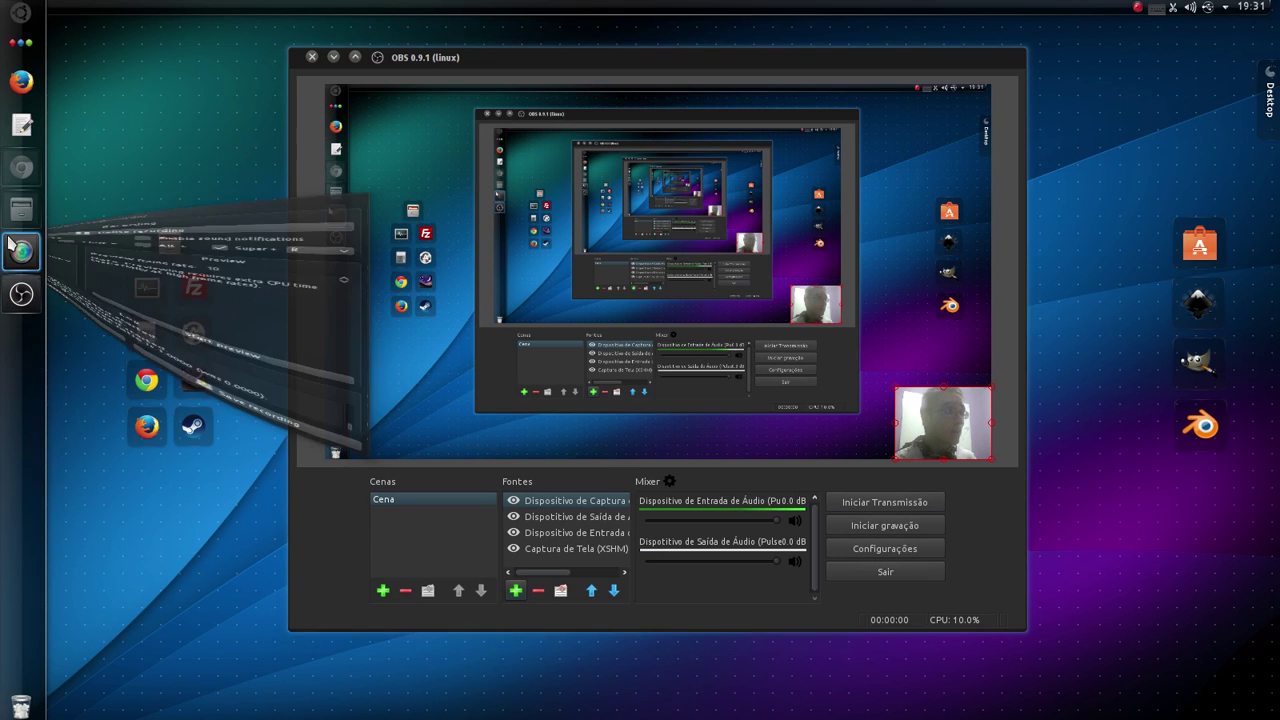
{"action": "left_click", "coordinate": [21, 208]}
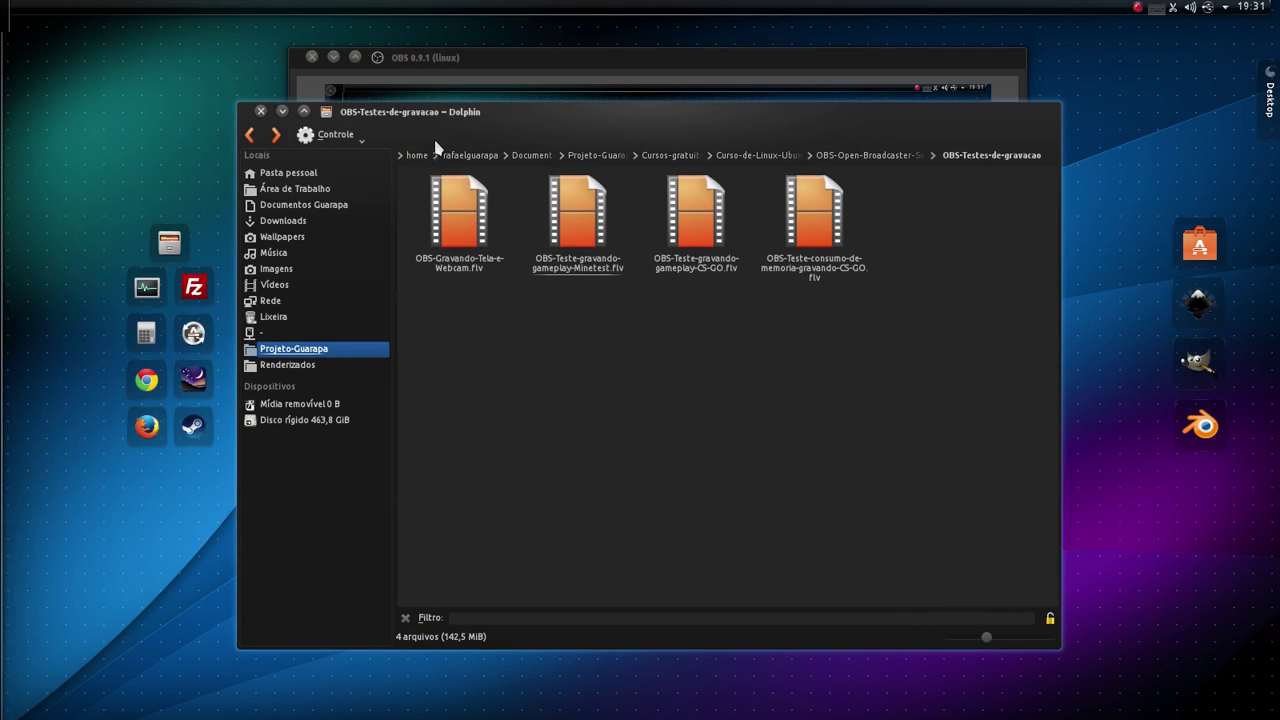
{"action": "left_click", "coordinate": [333, 57]}
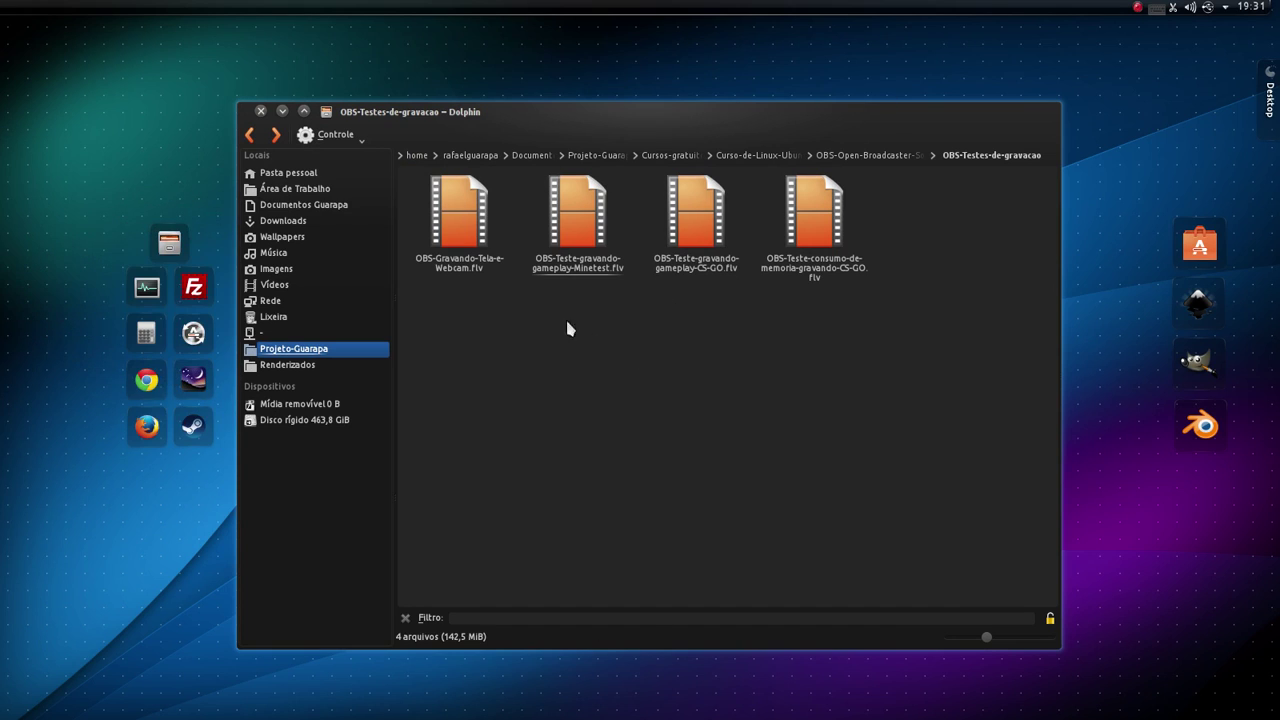
{"action": "left_click", "coordinate": [459, 263]}
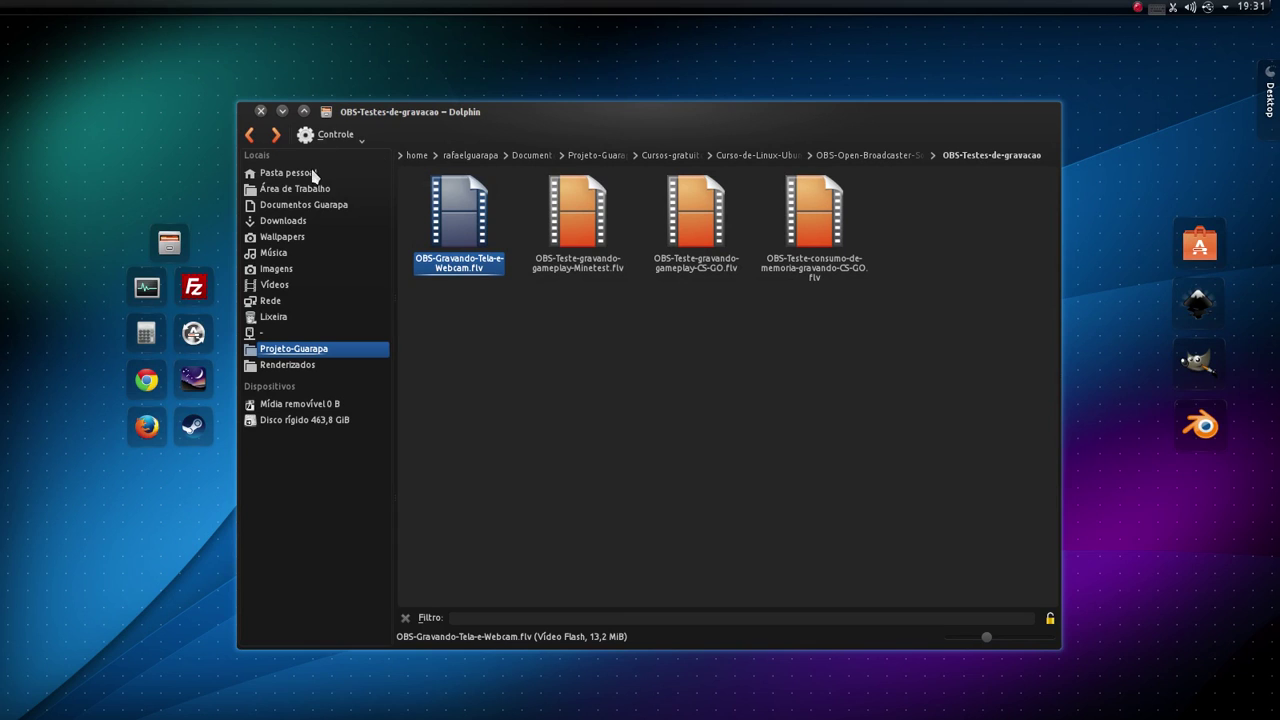
Open OBS-Gravando-Tela-e-Webcam.flv from the Dolphin window in VLC and pause it at the start.
{"action": "left_click", "coordinate": [283, 111]}
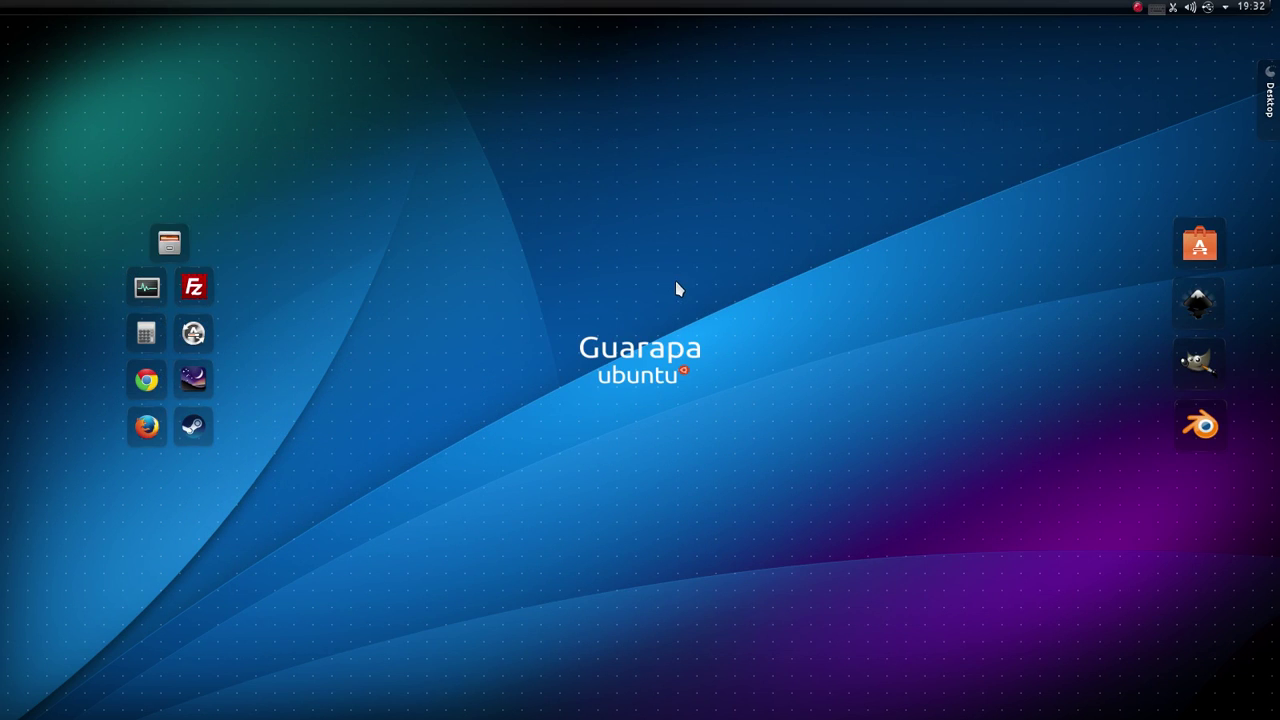
{"action": "mouse_move", "coordinate": [14, 351]}
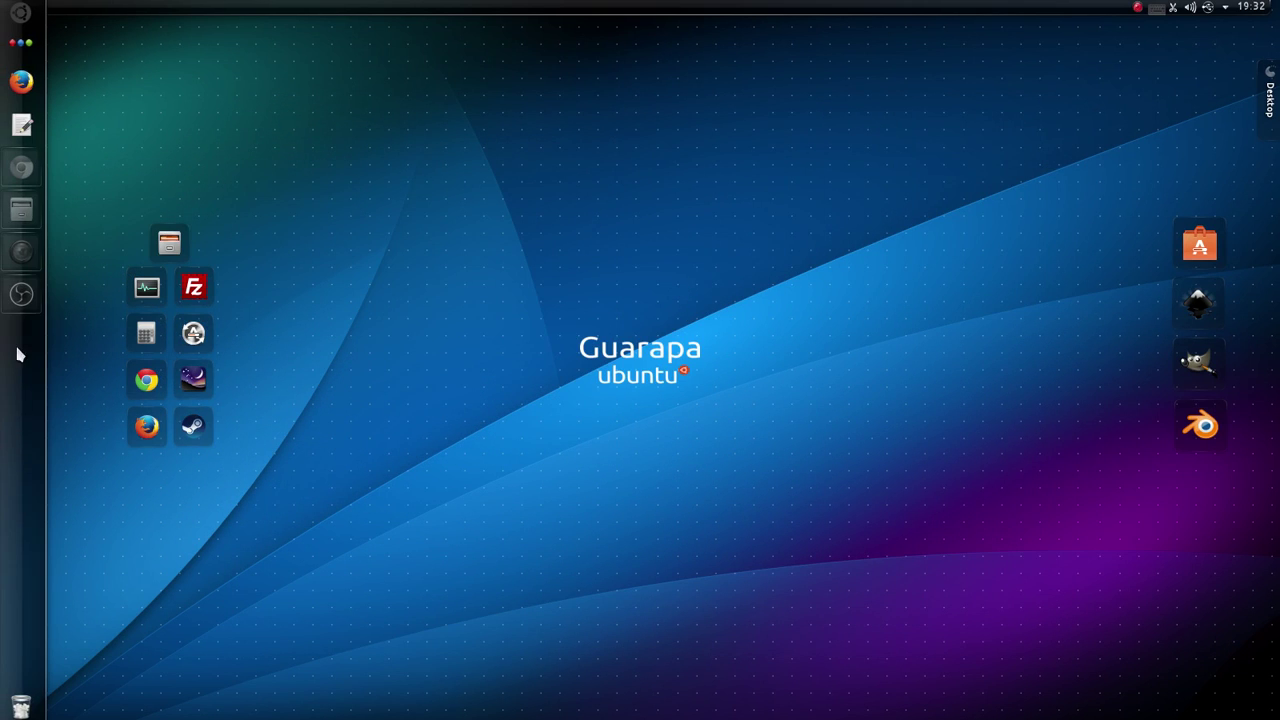
{"action": "left_click", "coordinate": [24, 209]}
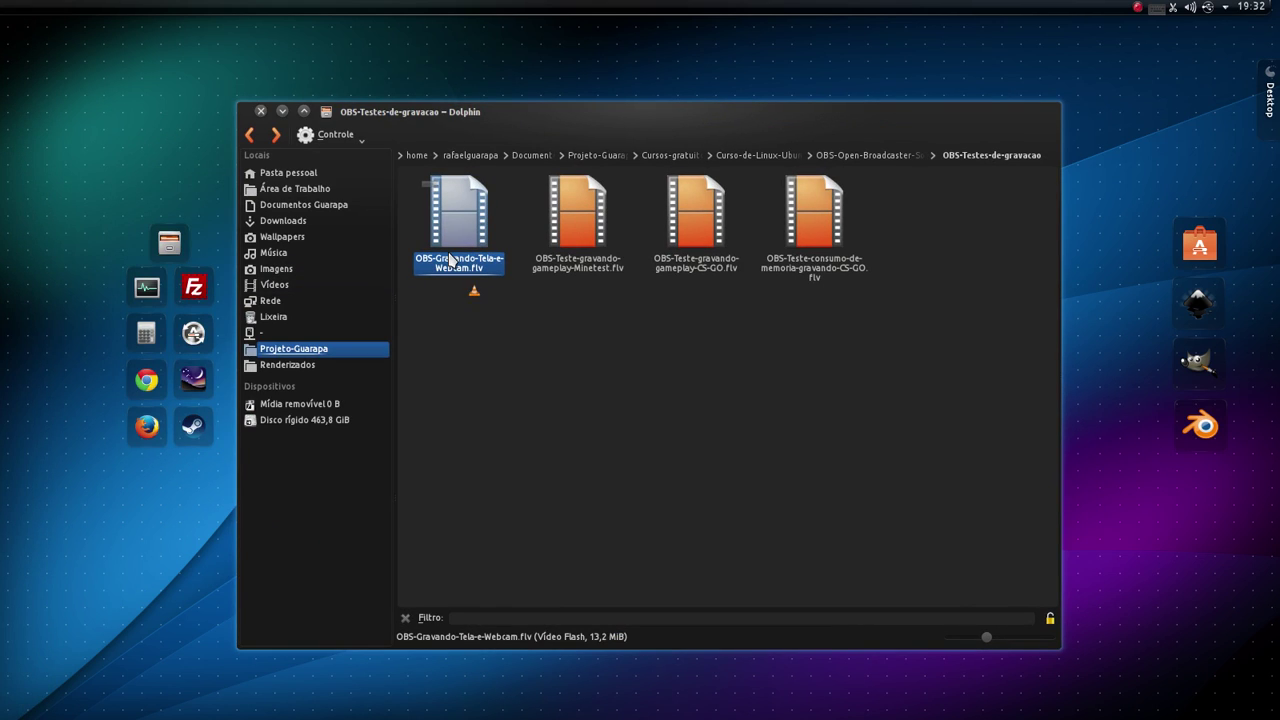
{"action": "key", "text": "space"}
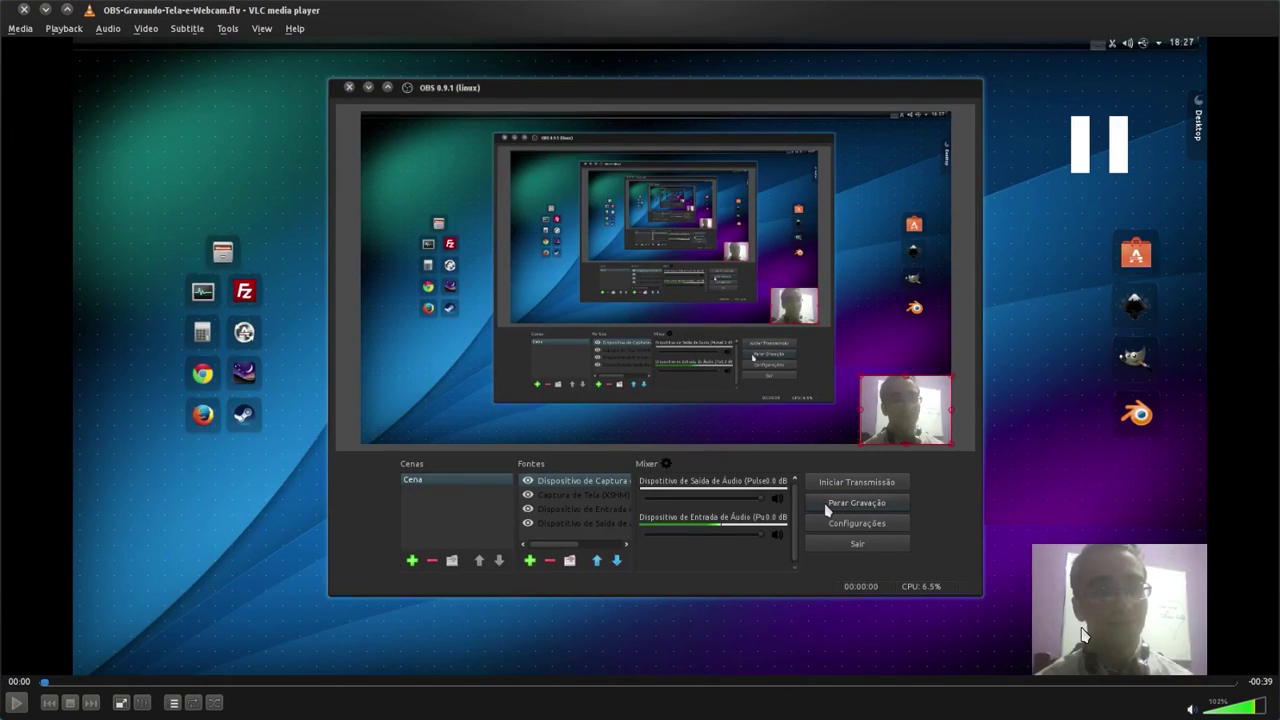
Lower the VLC volume, show the video full screen, and keep it paused near the start.
{"action": "left_click", "coordinate": [1235, 716]}
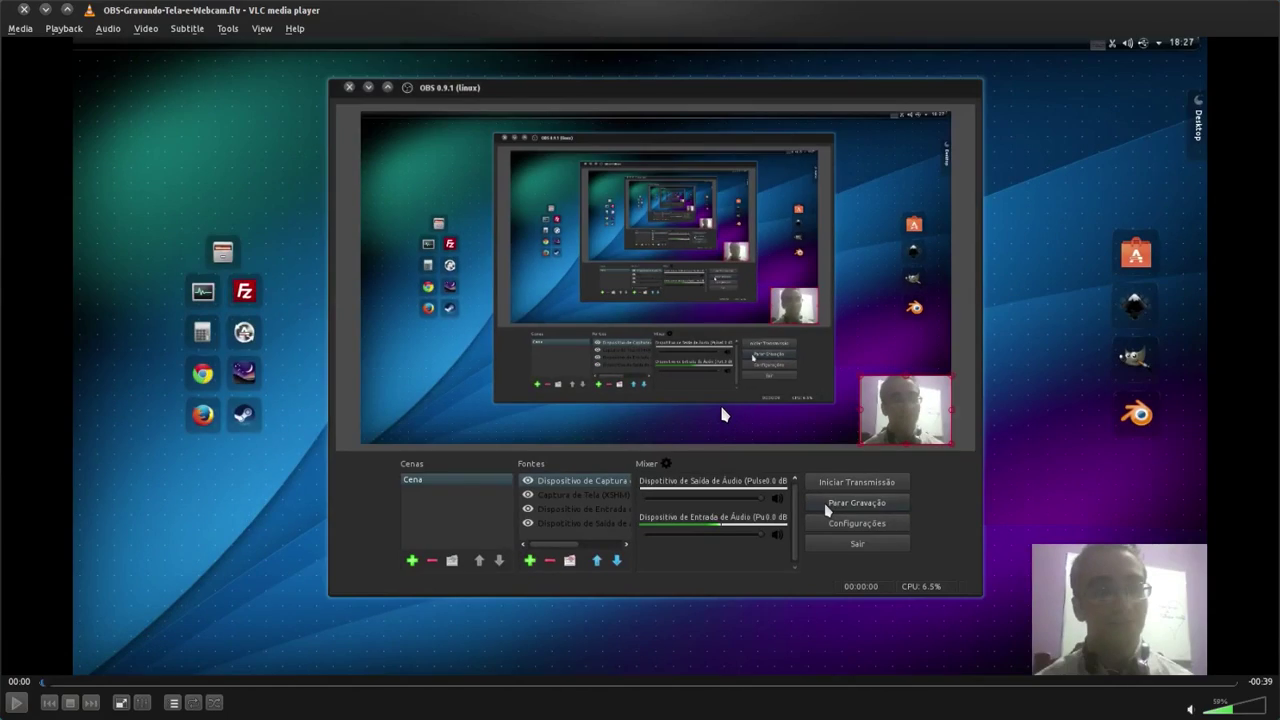
{"action": "key", "text": "f"}
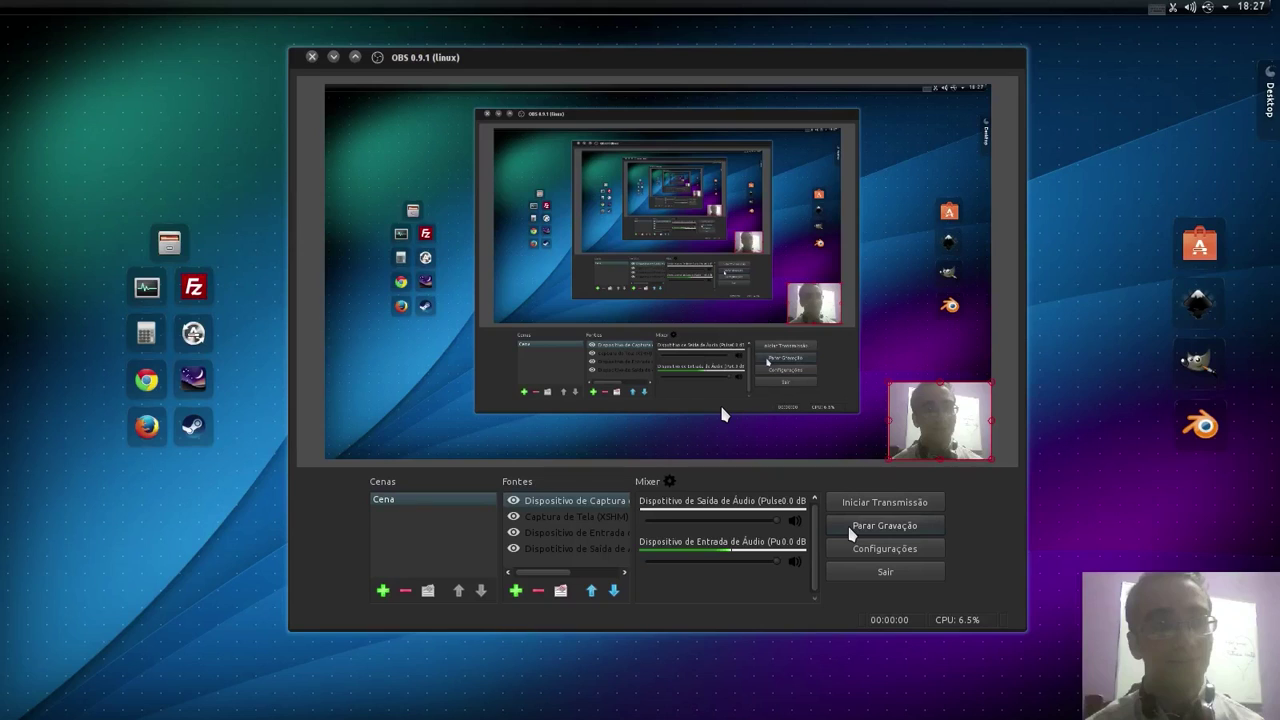
{"action": "key", "text": "space"}
{"action": "key", "text": "space"}
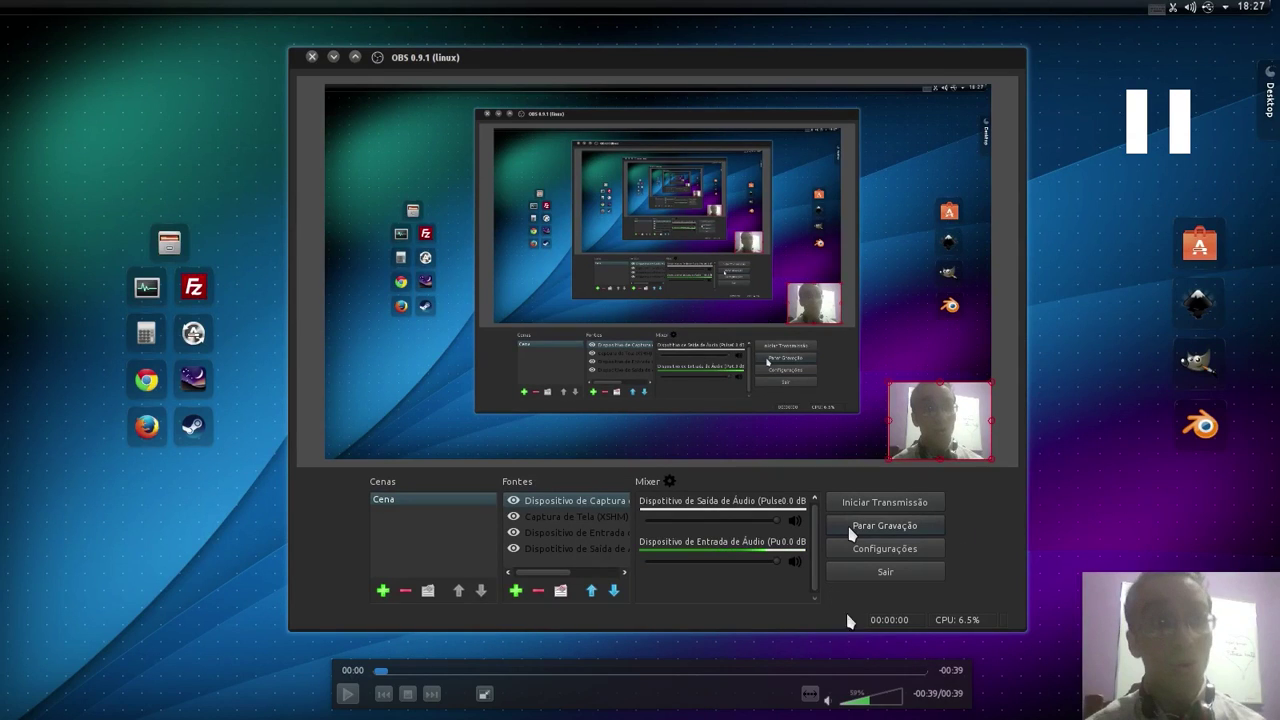
Play the test recording full screen, pausing at 00:04 and 00:05 before resuming playback.
{"action": "key", "text": "space"}
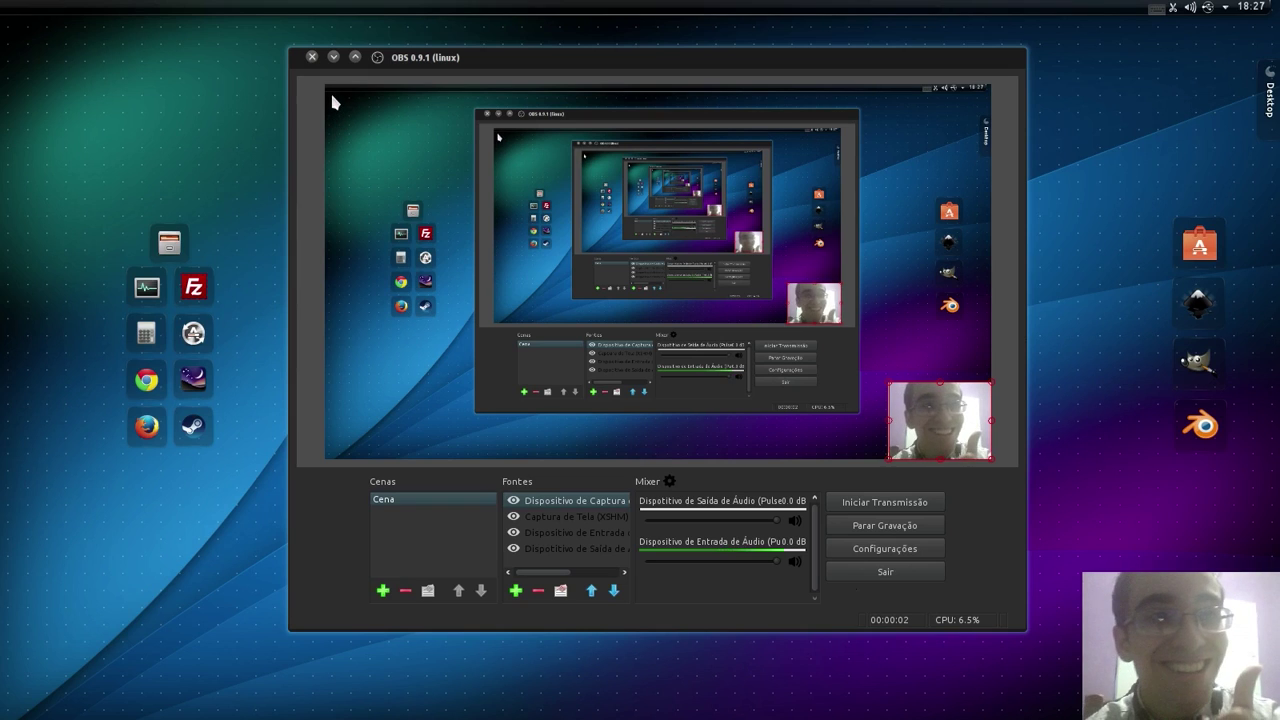
{"action": "key", "text": "space"}
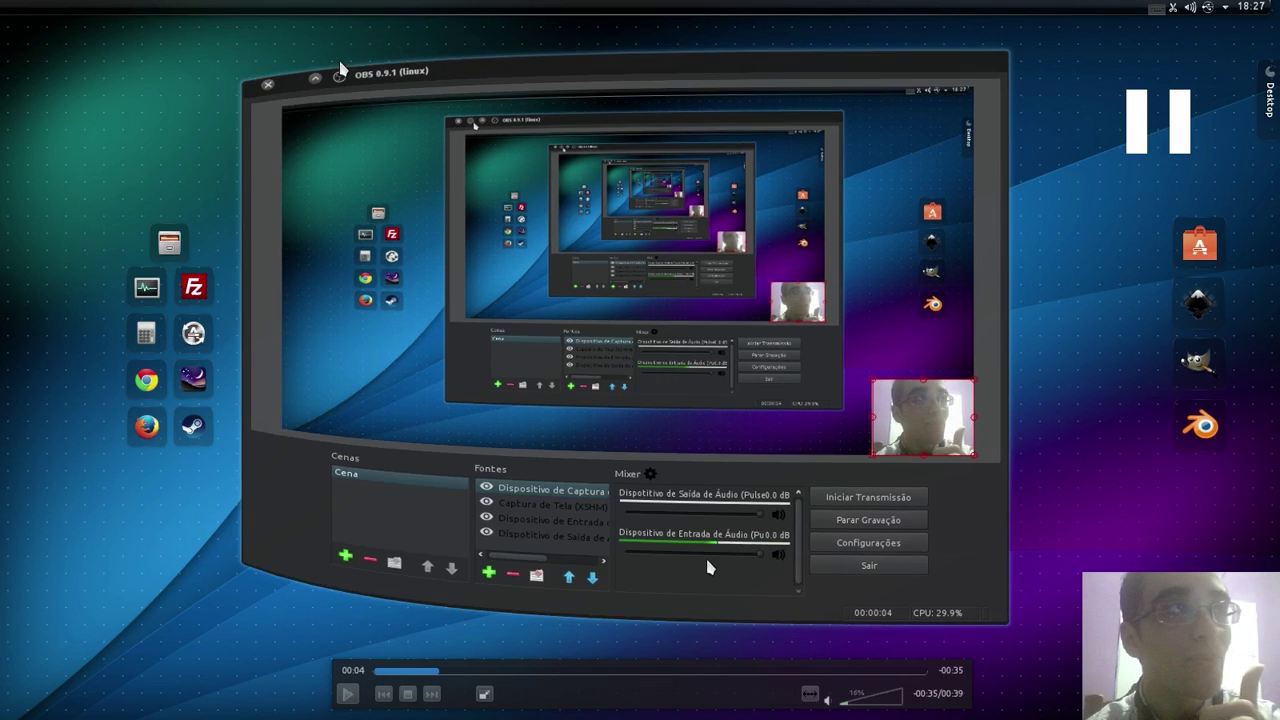
{"action": "key", "text": "space"}
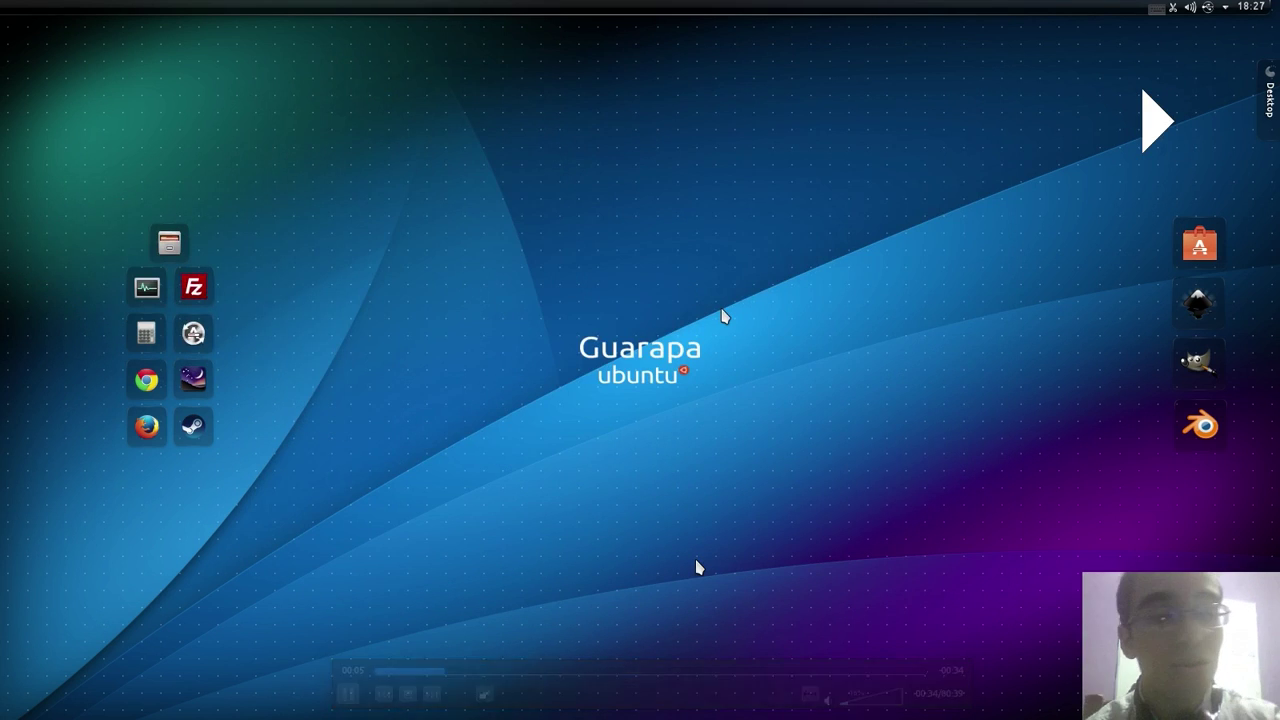
{"action": "key", "text": "space"}
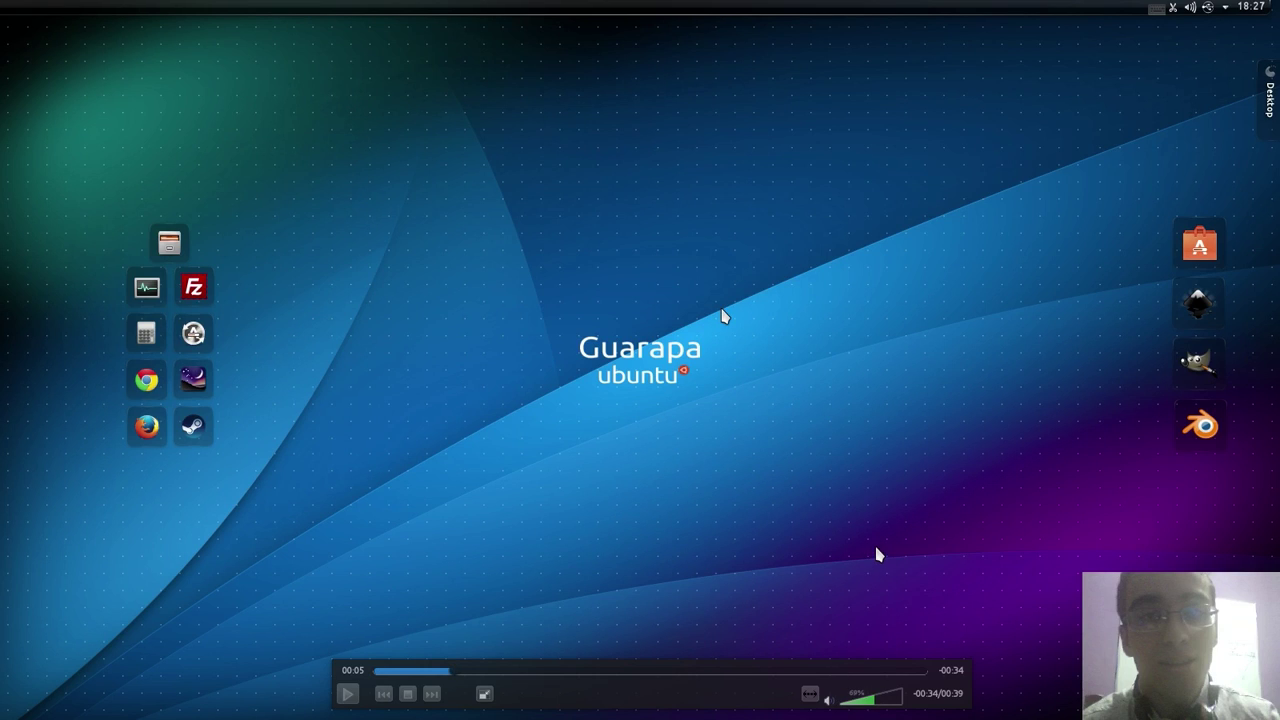
{"action": "key", "text": "space"}
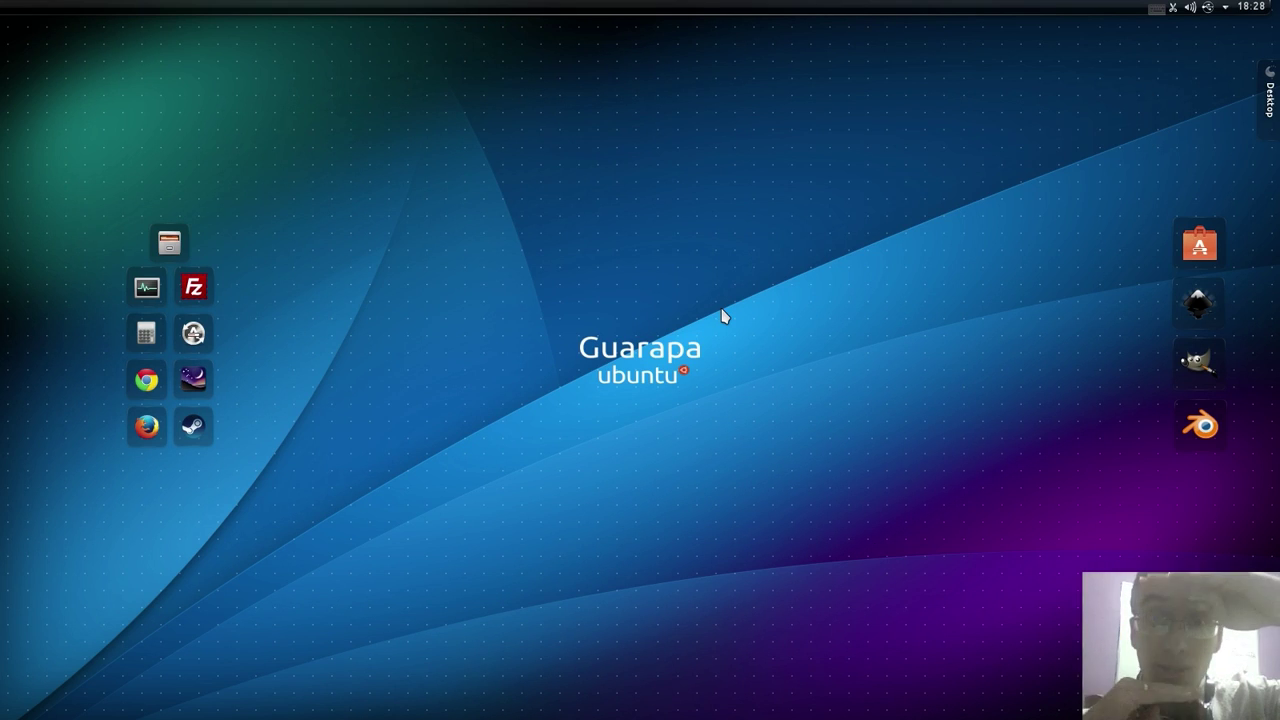
Watch the webcam recording full screen up to about 00:12, pausing and resuming playback along the way.
{"action": "key", "text": "space"}
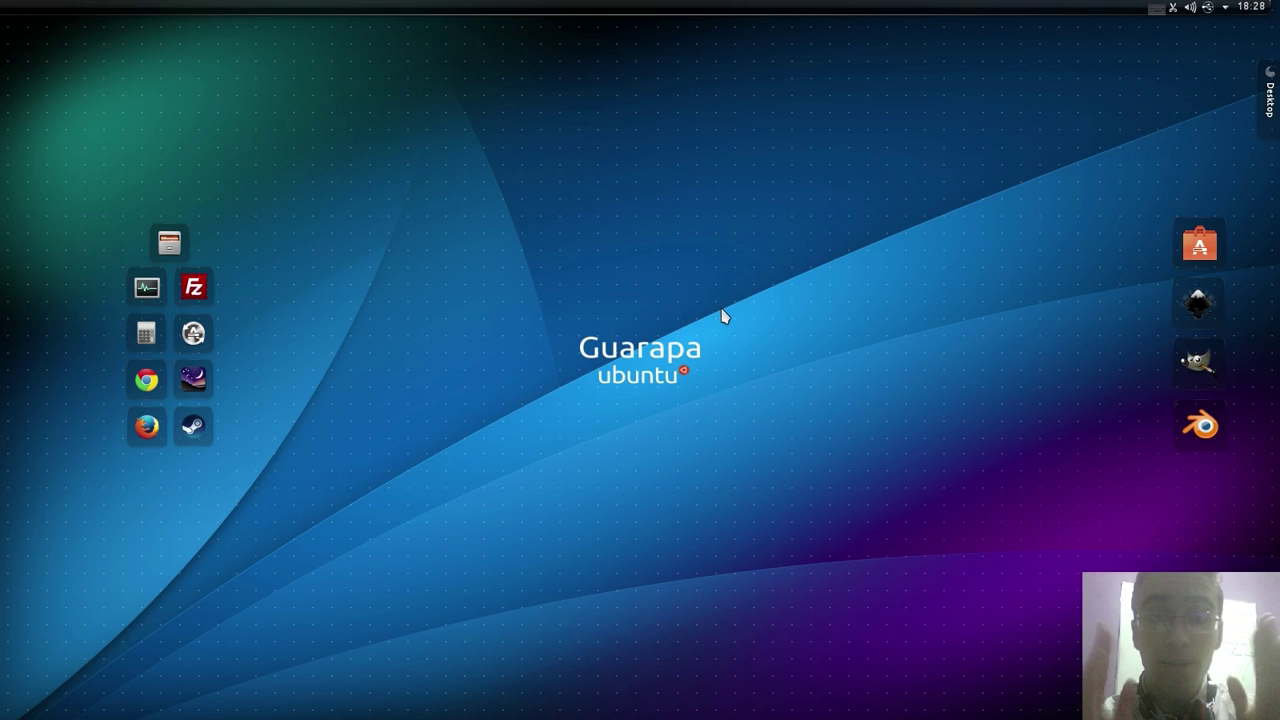
{"action": "key", "text": "space"}
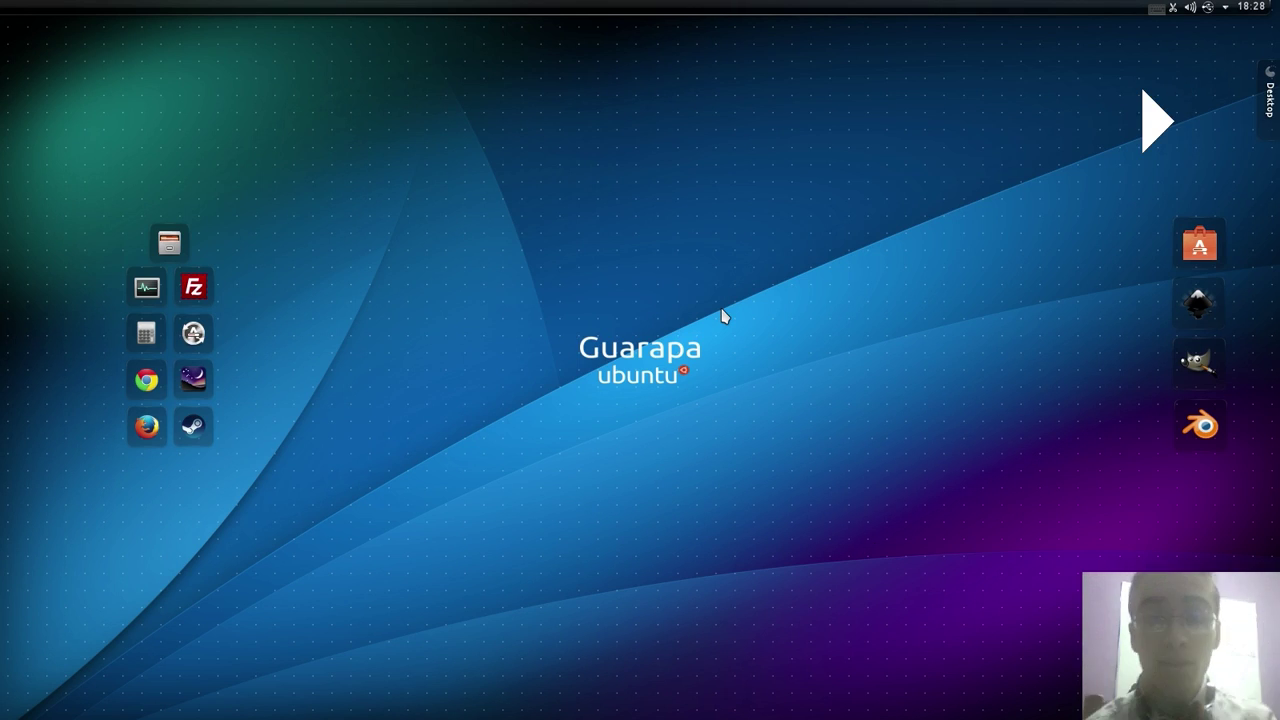
{"action": "key", "text": "space"}
{"action": "key", "text": "space"}
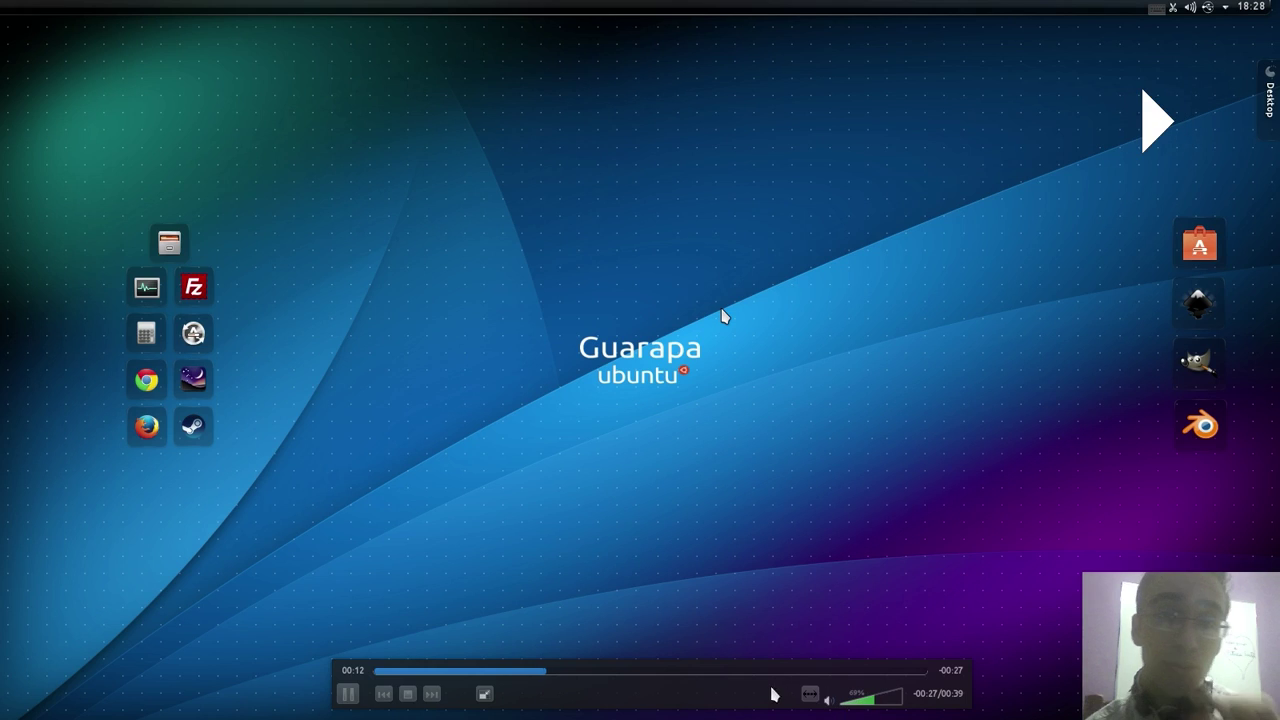
Set the VLC volume to 0%, skip ahead towards the end of the webcam recording and close it.
{"action": "left_click", "coordinate": [829, 703]}
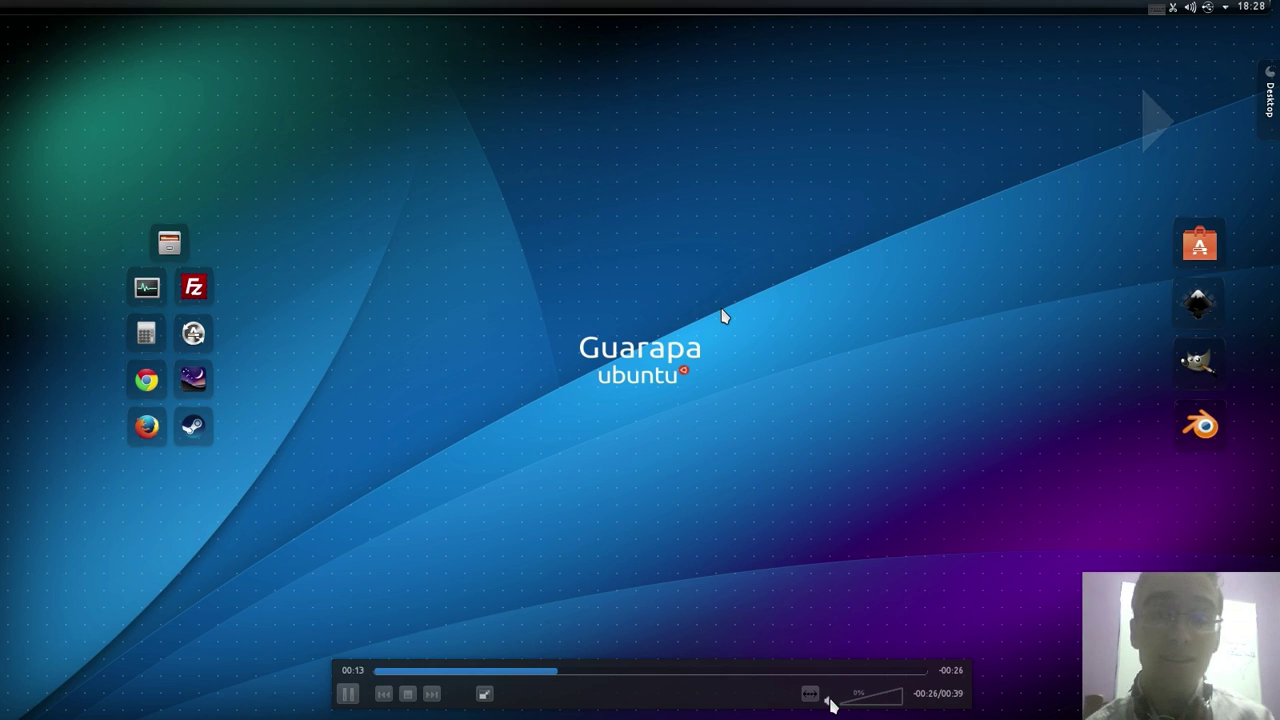
{"action": "left_click", "coordinate": [667, 671]}
{"action": "left_click", "coordinate": [797, 672]}
{"action": "key", "text": "space"}
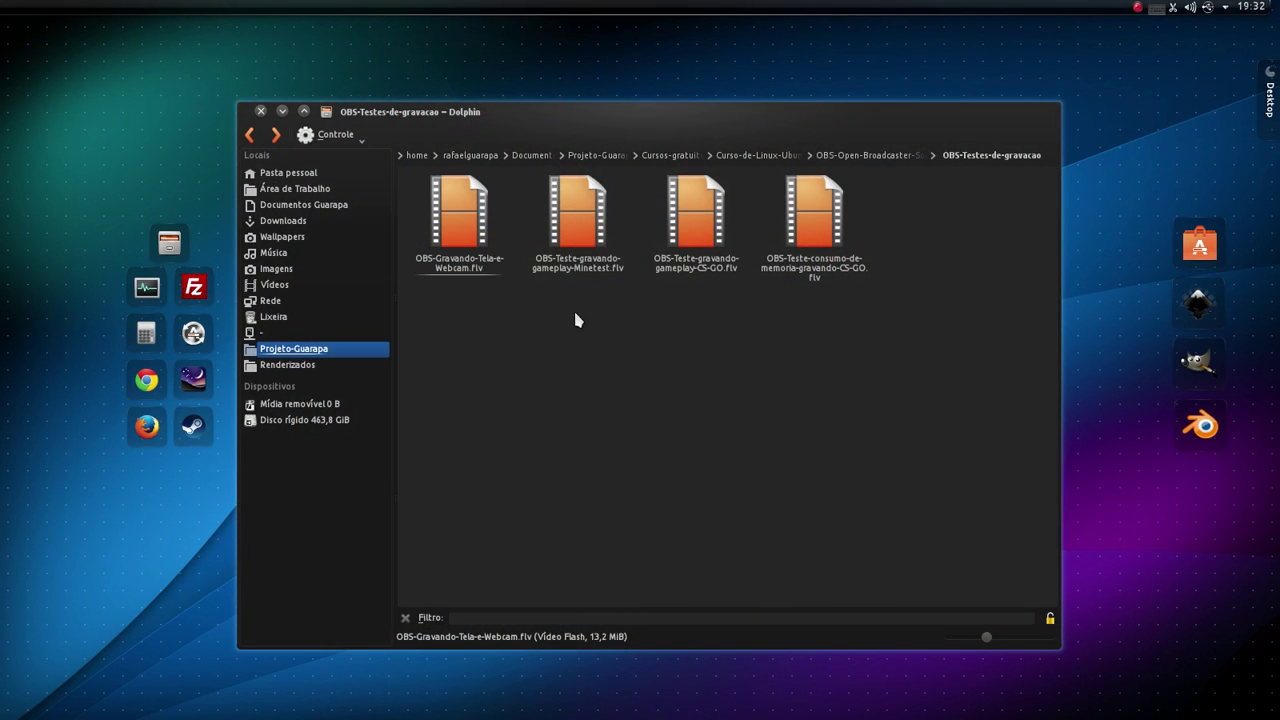
Open OBS-Teste-gravando-gameplay-Minetest.flv from the Dolphin window, set the VLC volume to 70% and show the video full screen.
{"action": "left_click", "coordinate": [577, 215]}
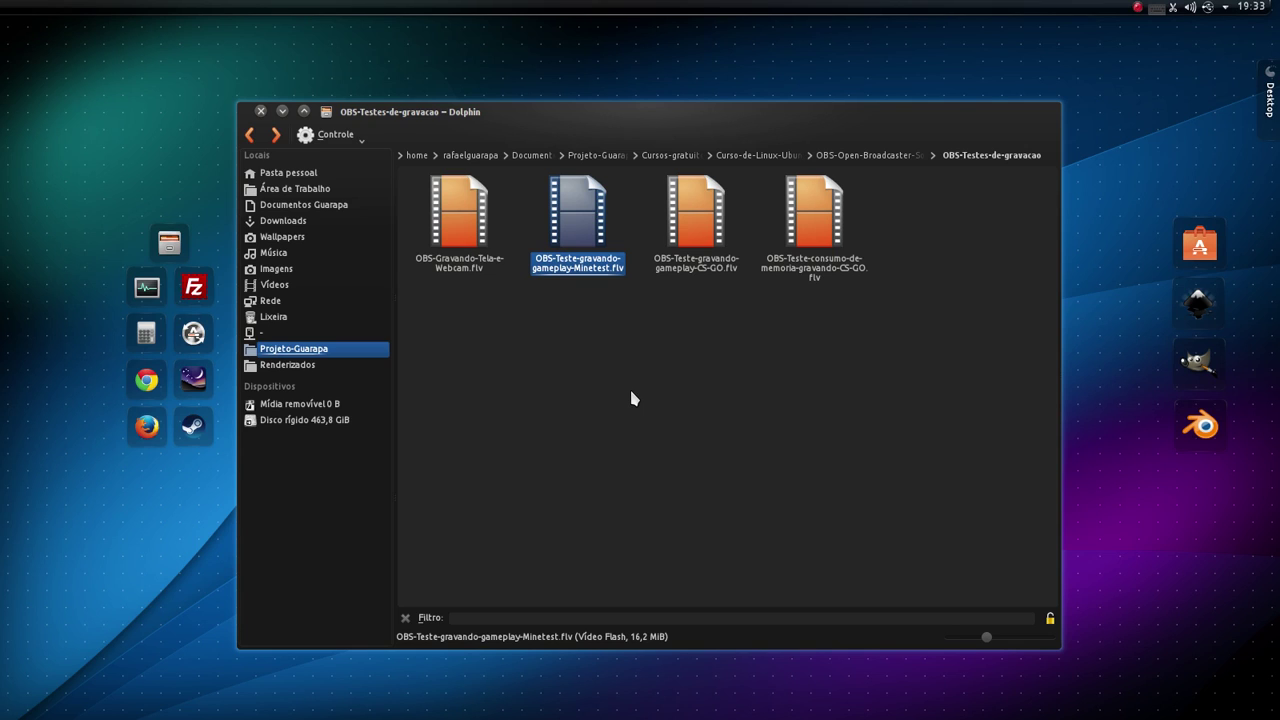
{"action": "key", "text": "Return"}
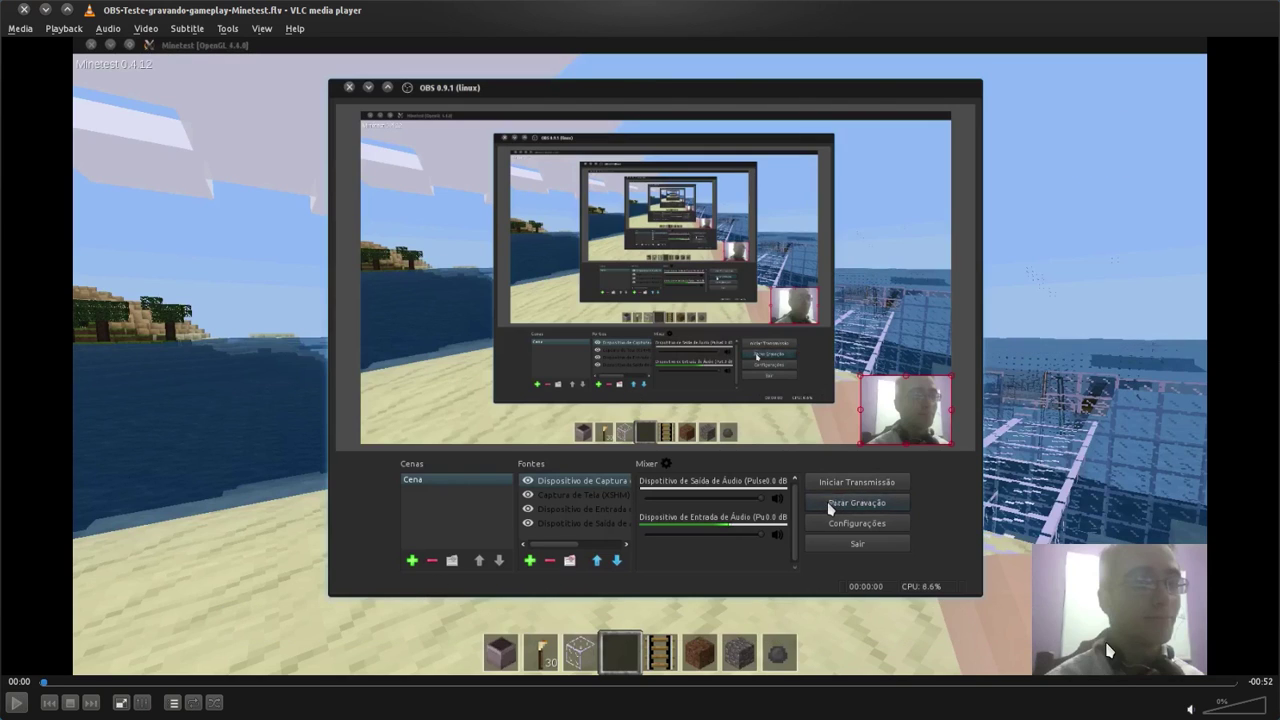
{"action": "left_click_drag", "start_coordinate": [1222, 712], "coordinate": [1240, 714]}
{"action": "double_click", "coordinate": [784, 444]}
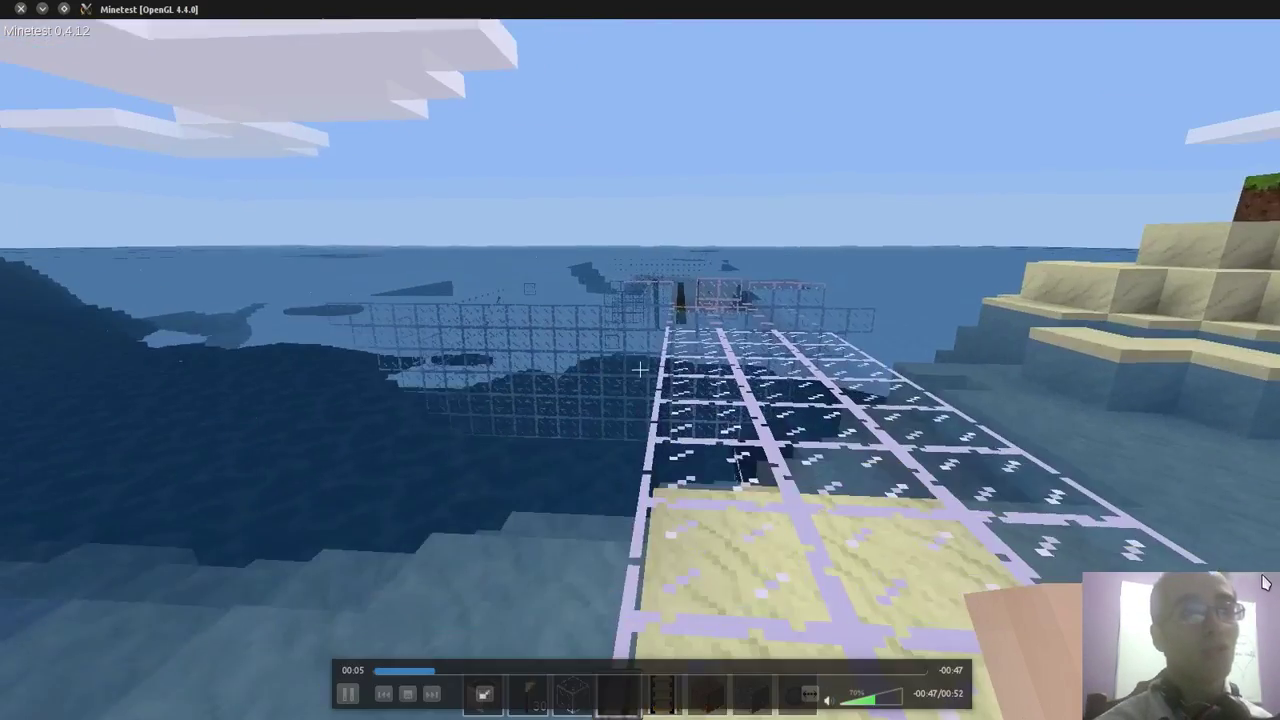
Review the Minetest recording, pausing at 00:06, skipping ahead to about 00:24 and pausing at 00:26, and close VLC.
{"action": "key", "text": "space"}
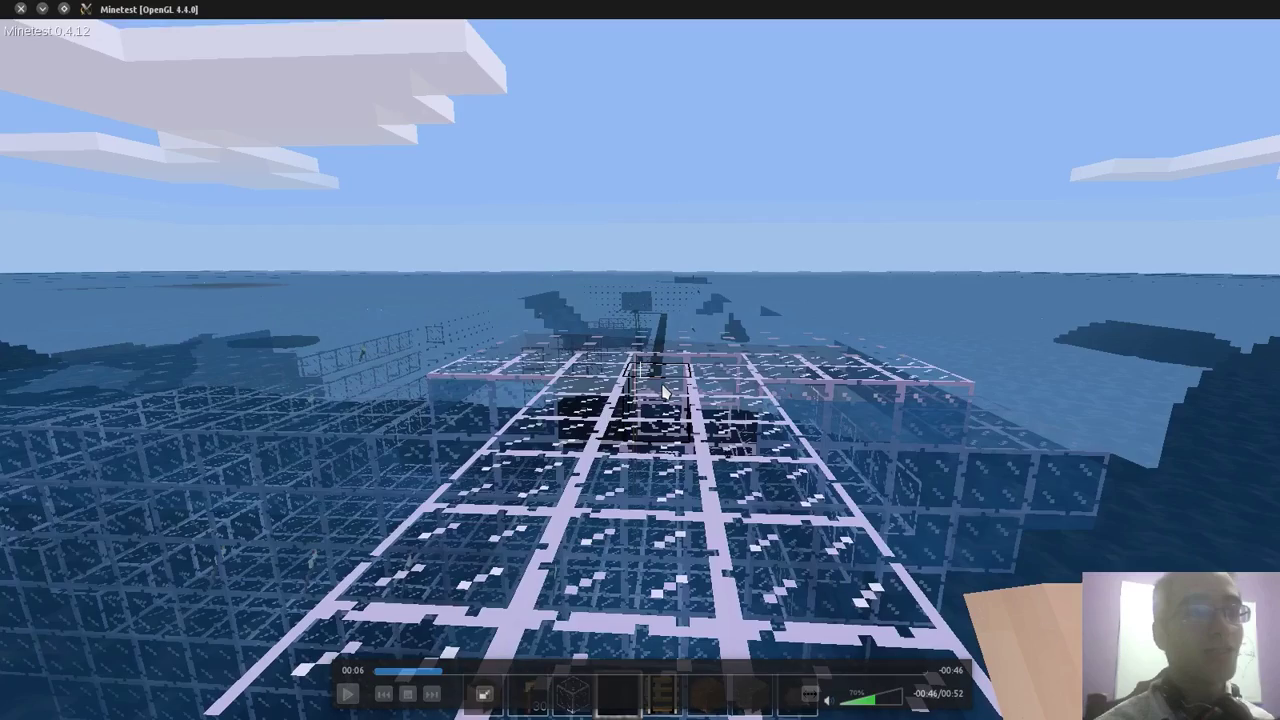
{"action": "key", "text": "space"}
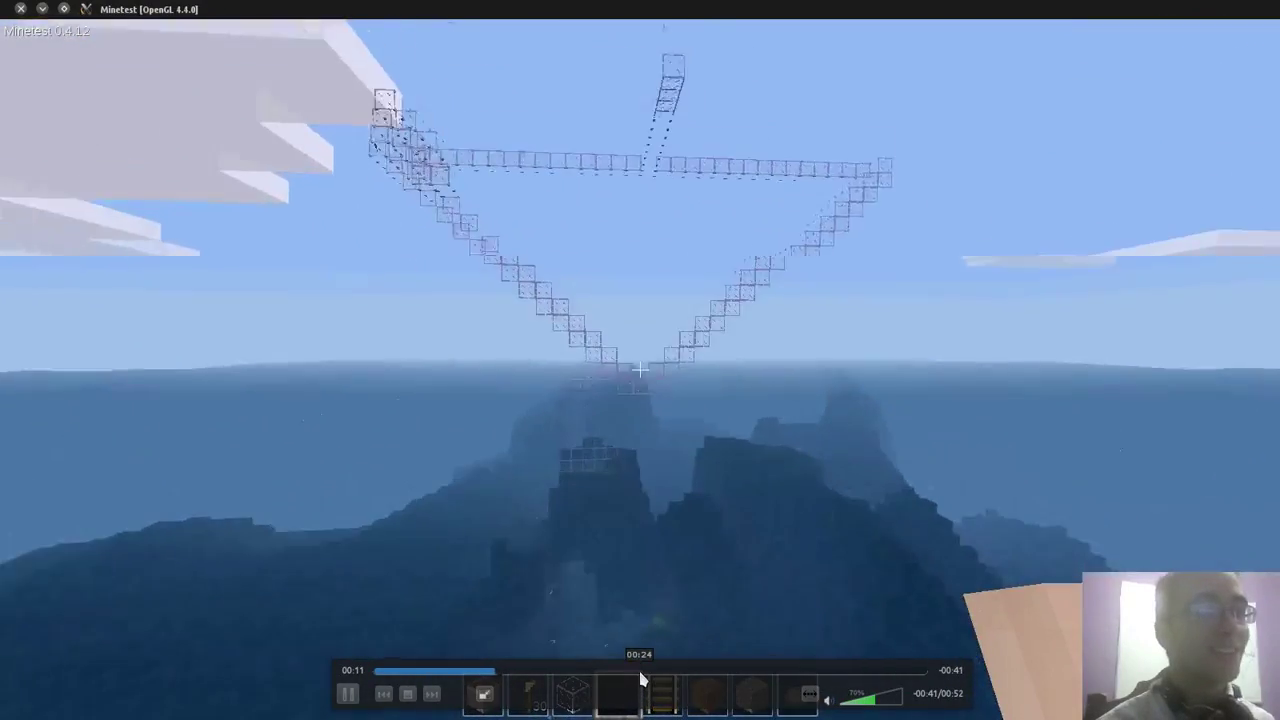
{"action": "left_click", "coordinate": [637, 670]}
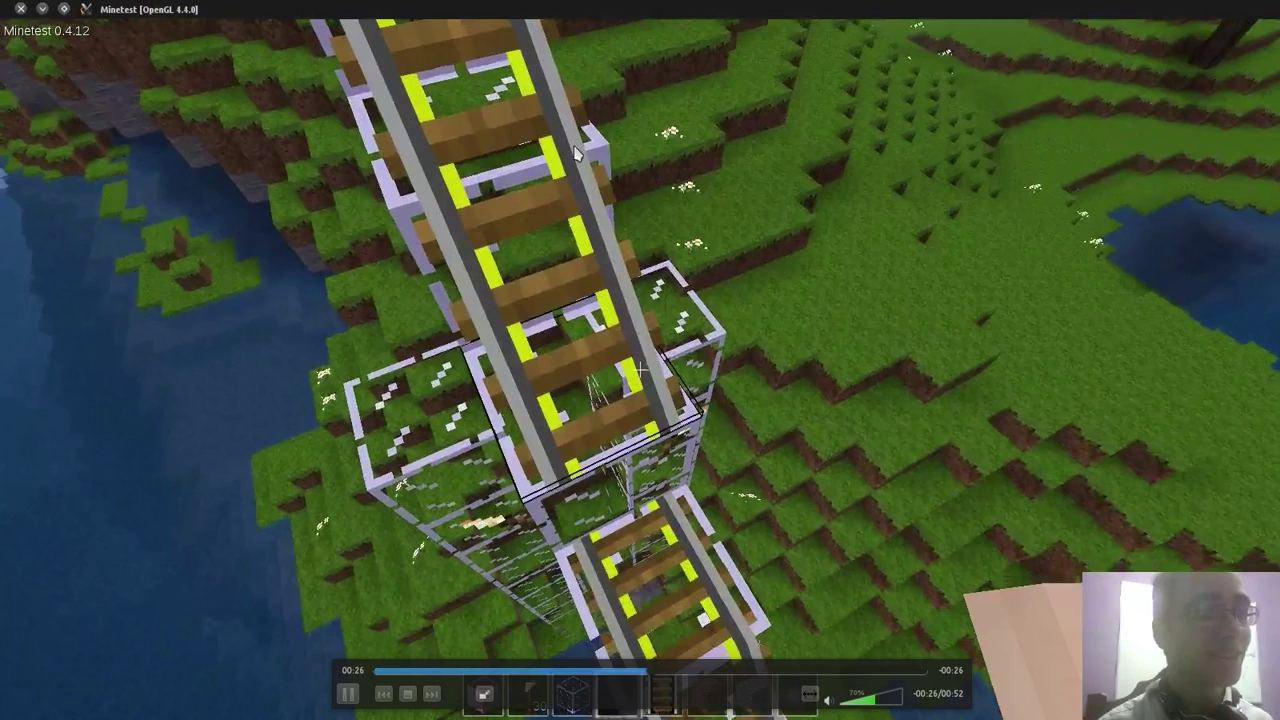
{"action": "key", "text": "space"}
{"action": "double_click", "coordinate": [740, 548]}
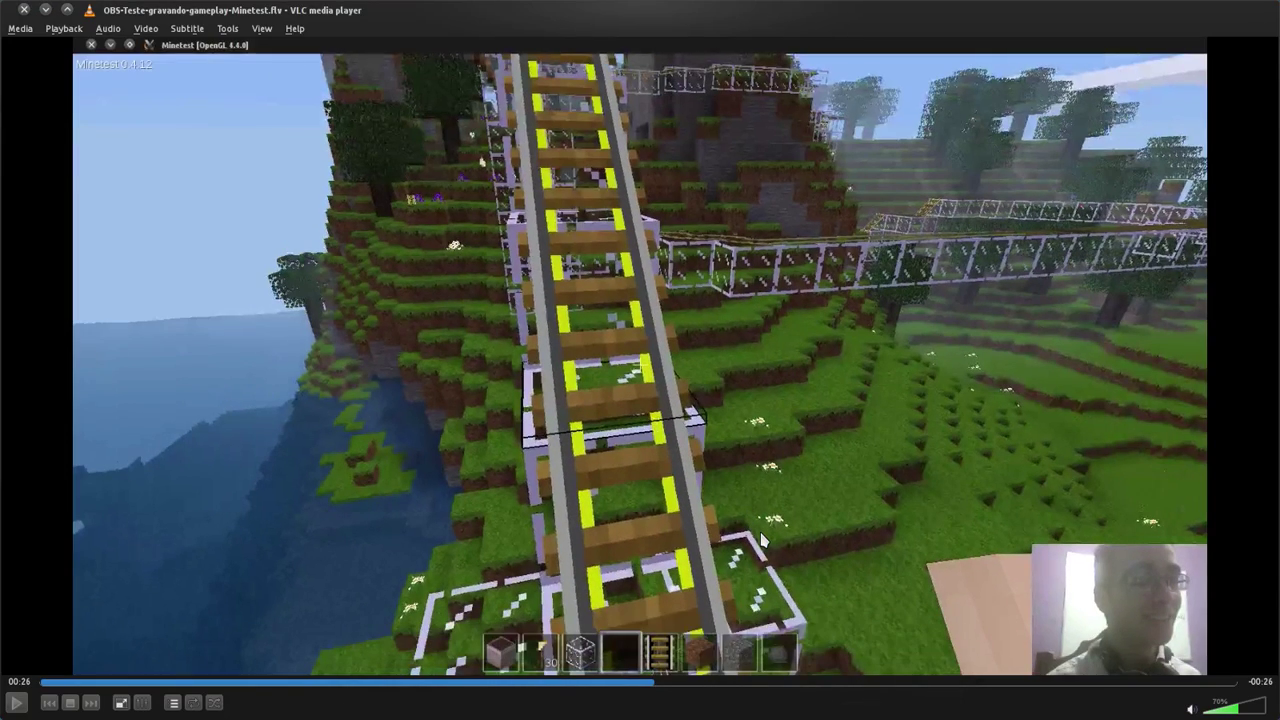
{"action": "key", "text": "ctrl+q"}
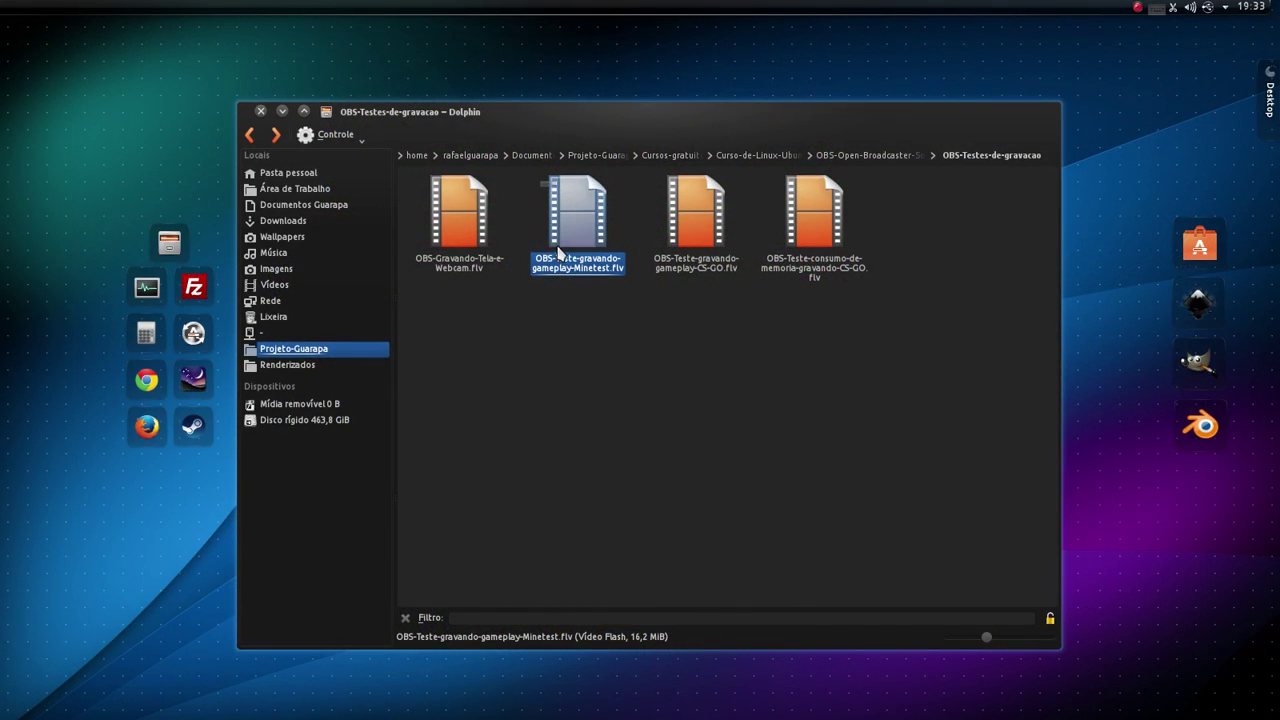
{"action": "left_click", "coordinate": [461, 258]}
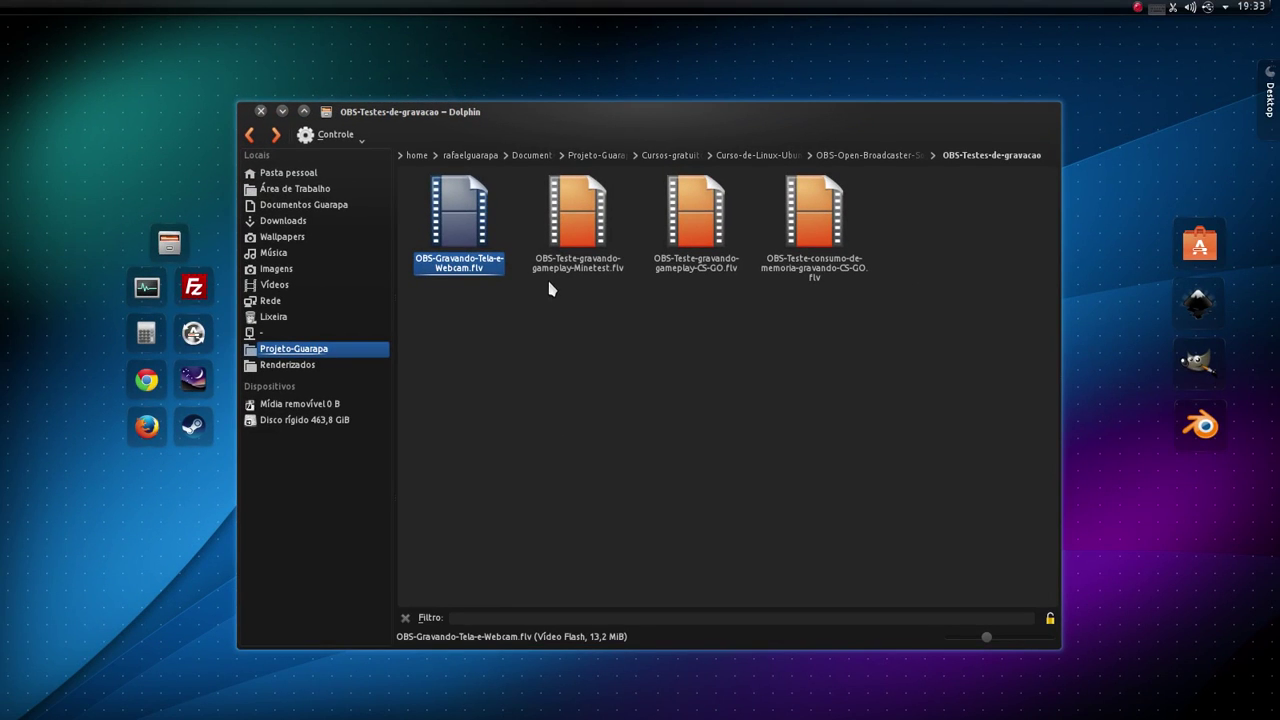
{"action": "left_click", "coordinate": [556, 90]}
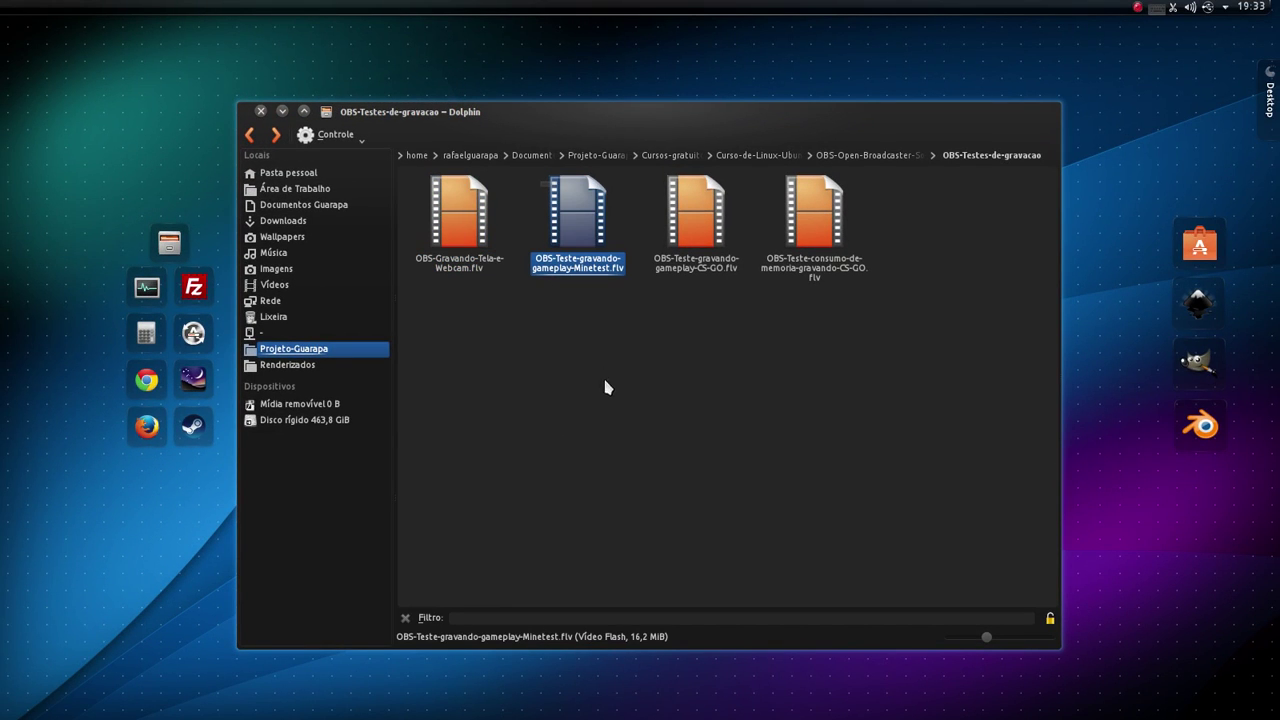
{"action": "left_click", "coordinate": [674, 325]}
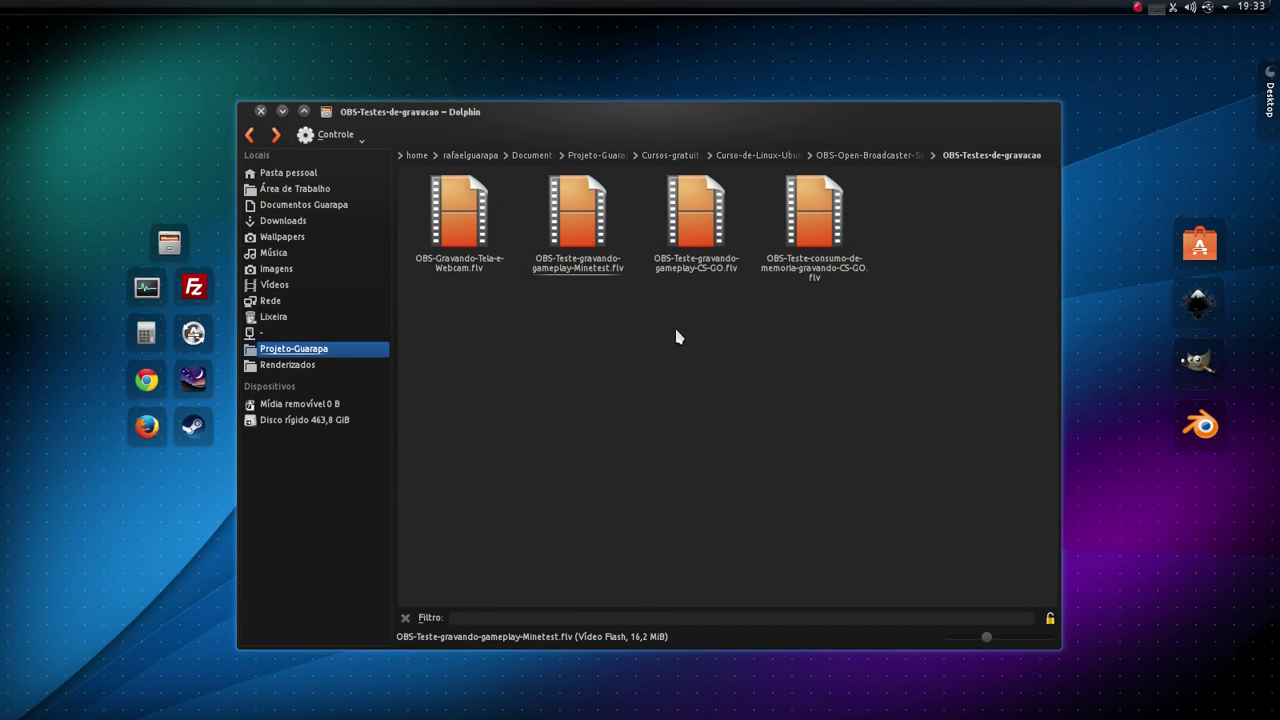
Open OBS-Teste-gravando-gameplay-CS-GO.flv from the Dolphin window and play it full screen in VLC.
{"action": "left_click", "coordinate": [707, 261]}
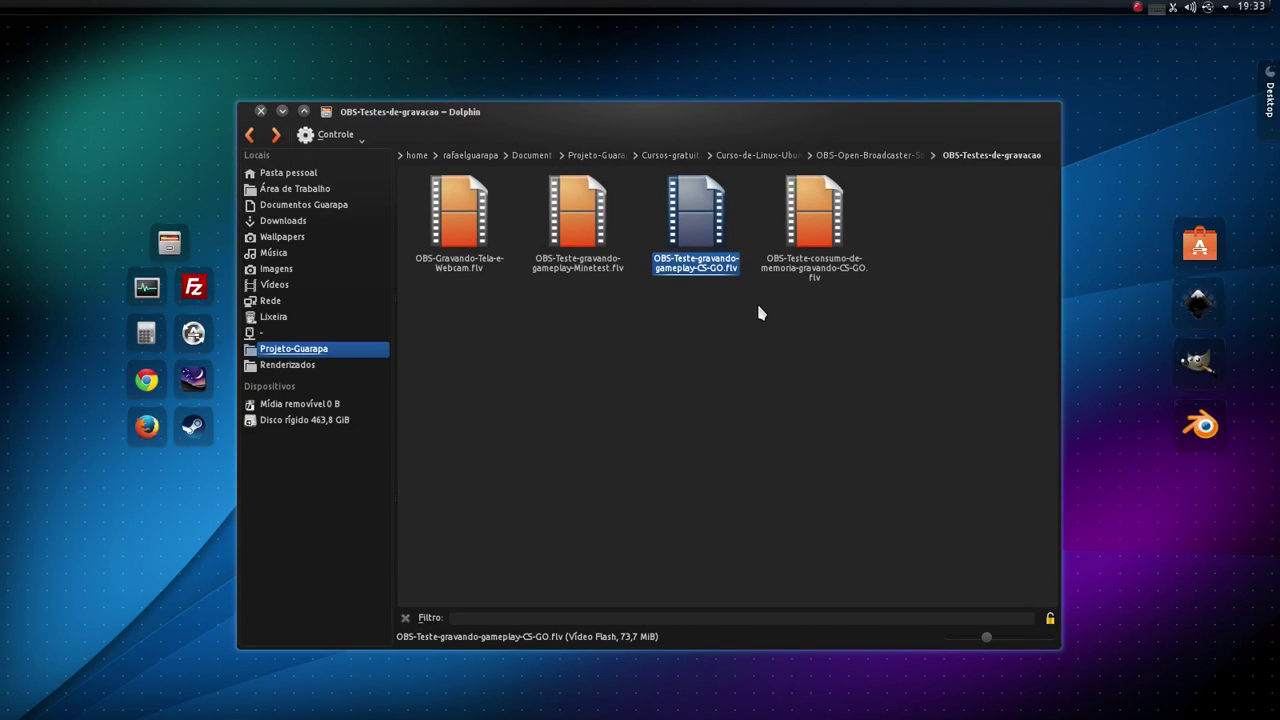
{"action": "left_click", "coordinate": [705, 265]}
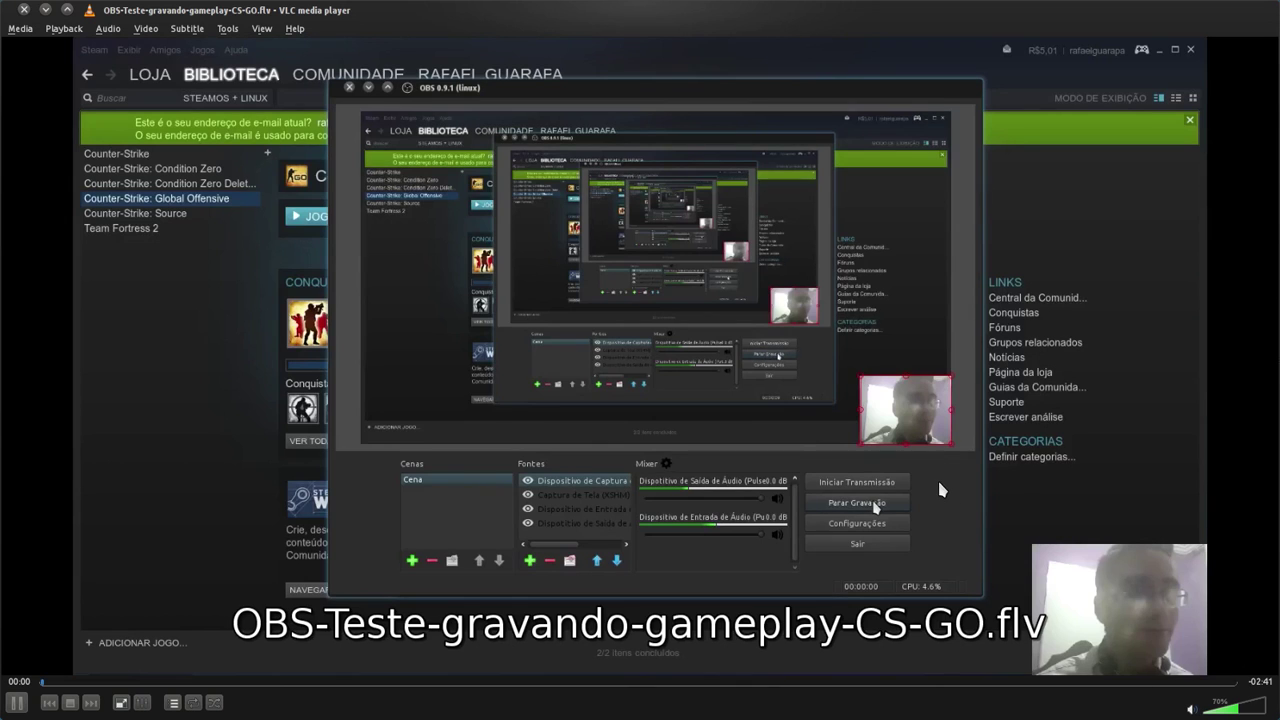
{"action": "double_click", "coordinate": [937, 477]}
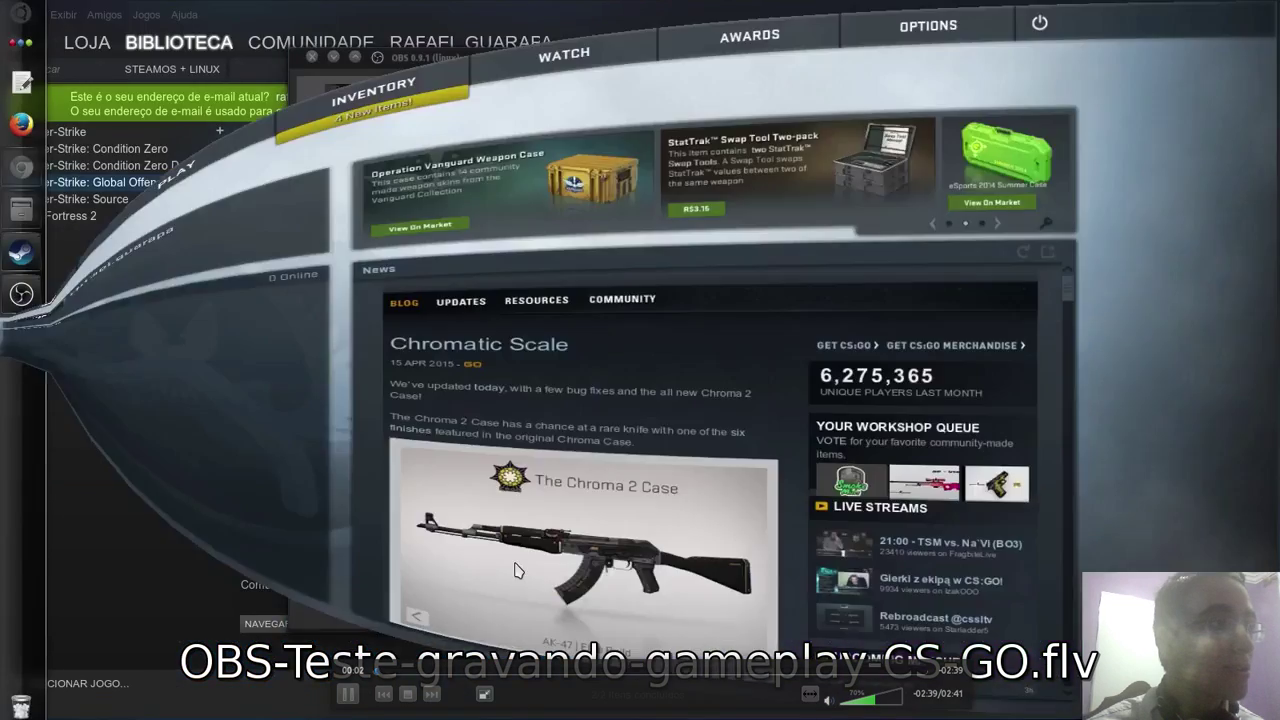
{"action": "double_click", "coordinate": [474, 555]}
{"action": "double_click", "coordinate": [474, 555]}
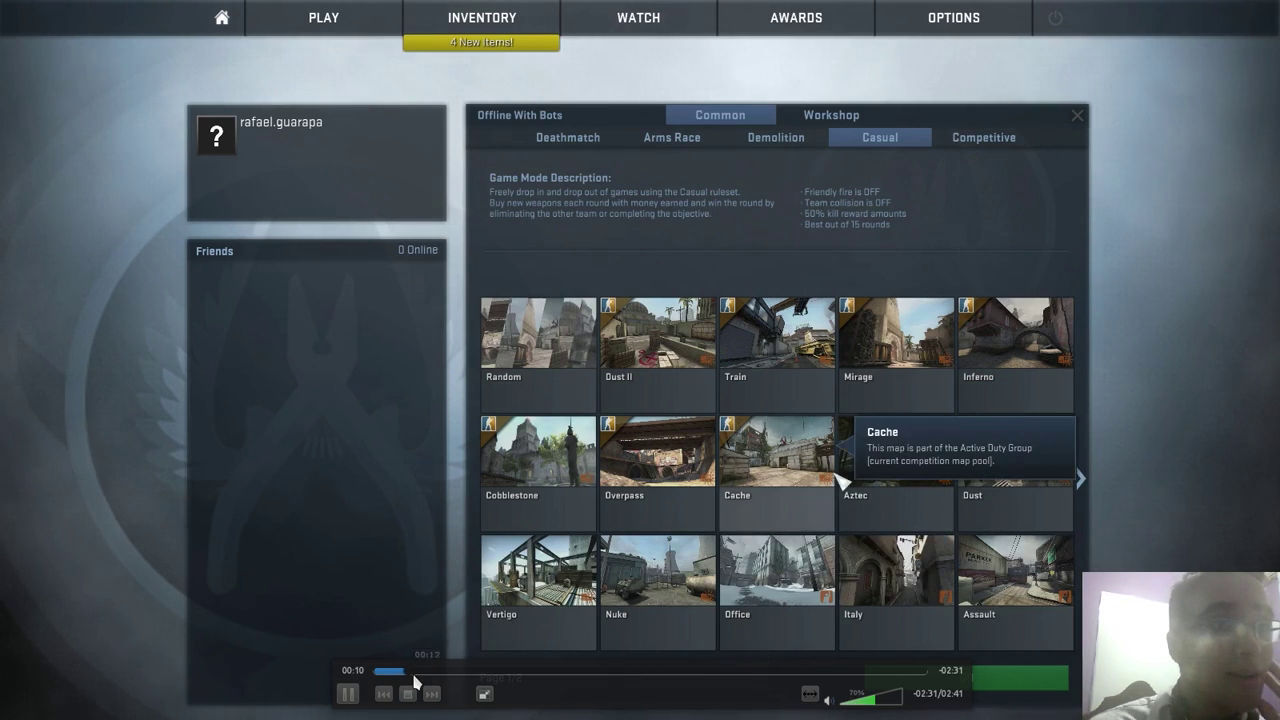
Mute the CS:GO recording and skip ahead through the loading screens to about 01:50, where the team is chosen.
{"action": "left_click", "coordinate": [524, 672]}
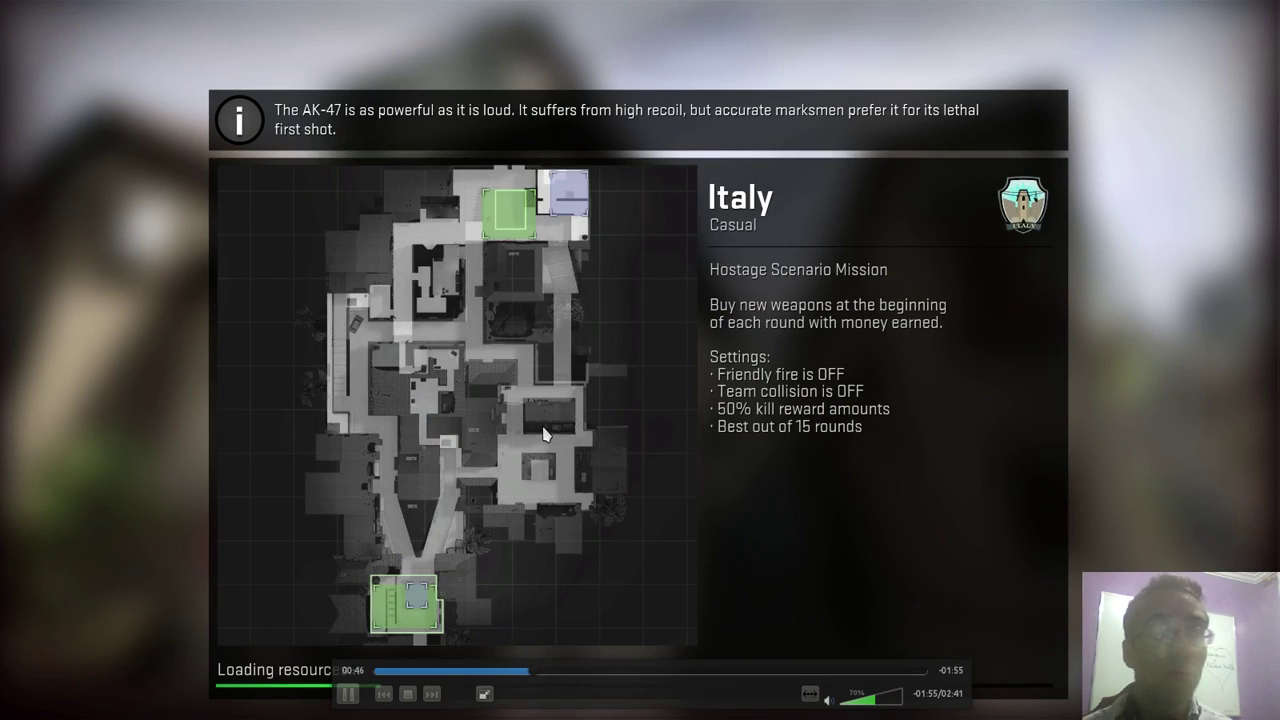
{"action": "left_click", "coordinate": [831, 701]}
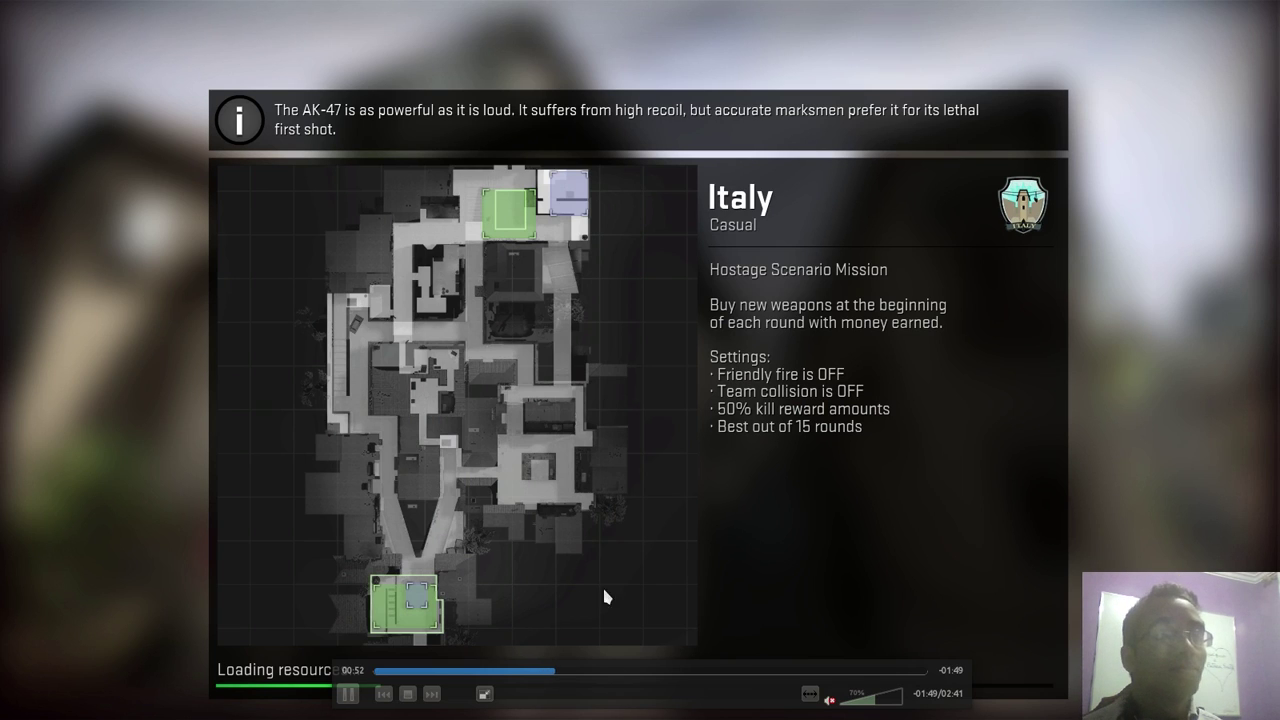
{"action": "left_click", "coordinate": [588, 678]}
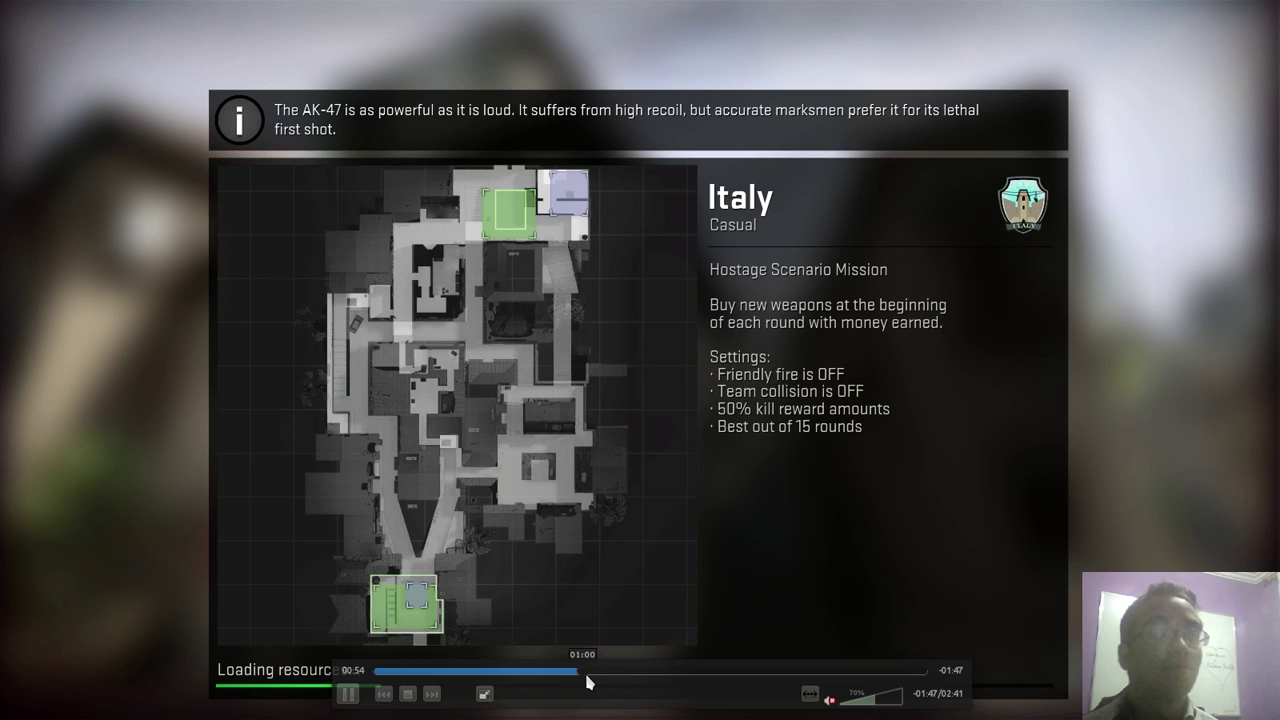
{"action": "left_click", "coordinate": [598, 678]}
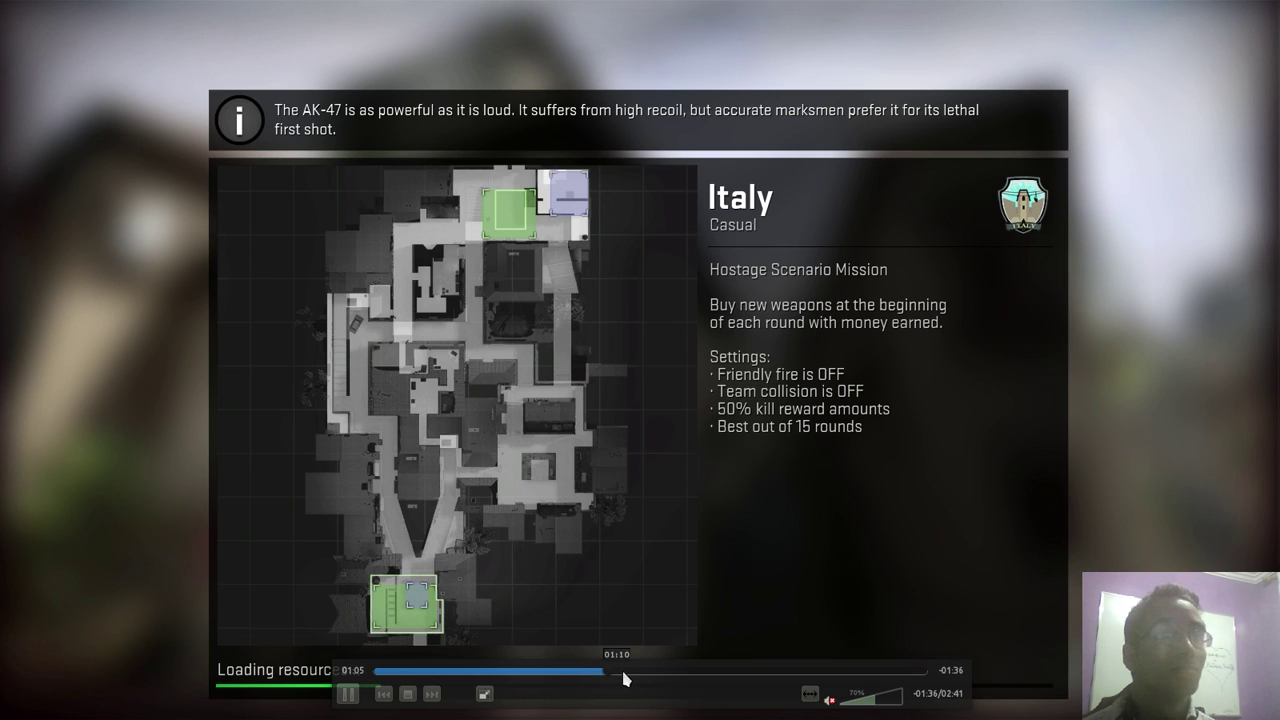
{"action": "left_click", "coordinate": [623, 678]}
{"action": "left_click", "coordinate": [677, 678]}
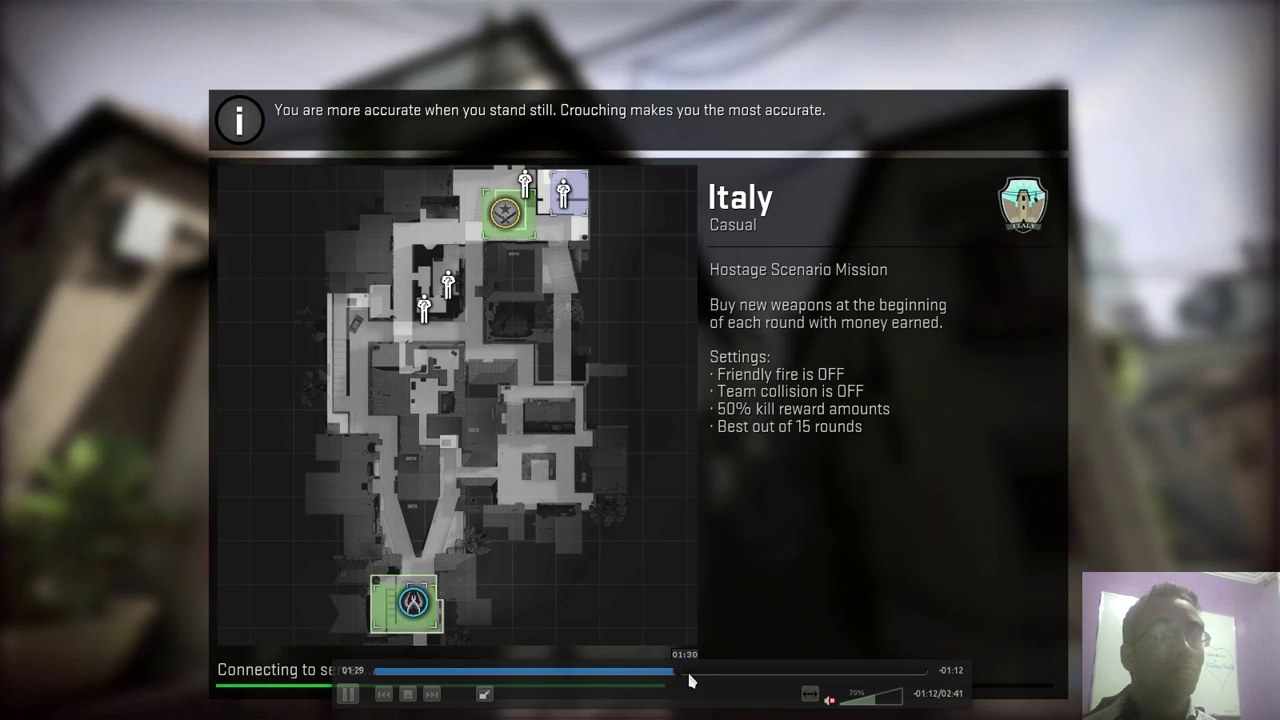
{"action": "left_click", "coordinate": [731, 676]}
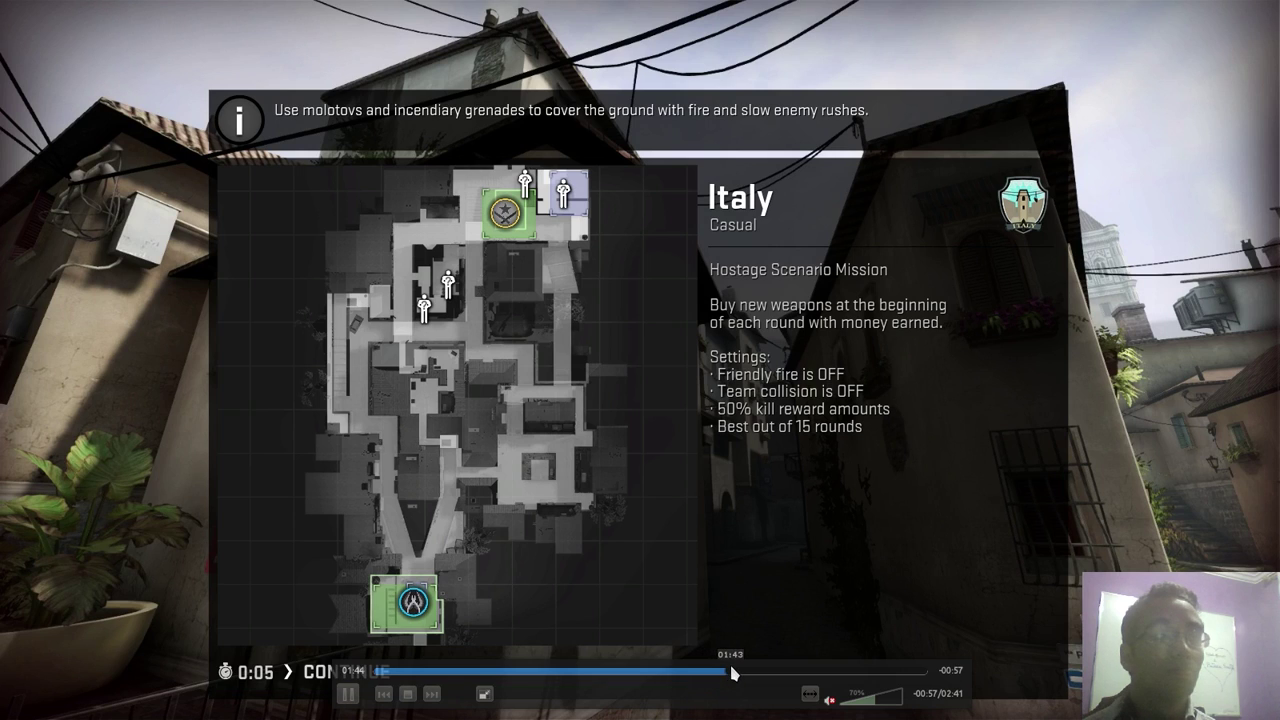
{"action": "left_click", "coordinate": [750, 677]}
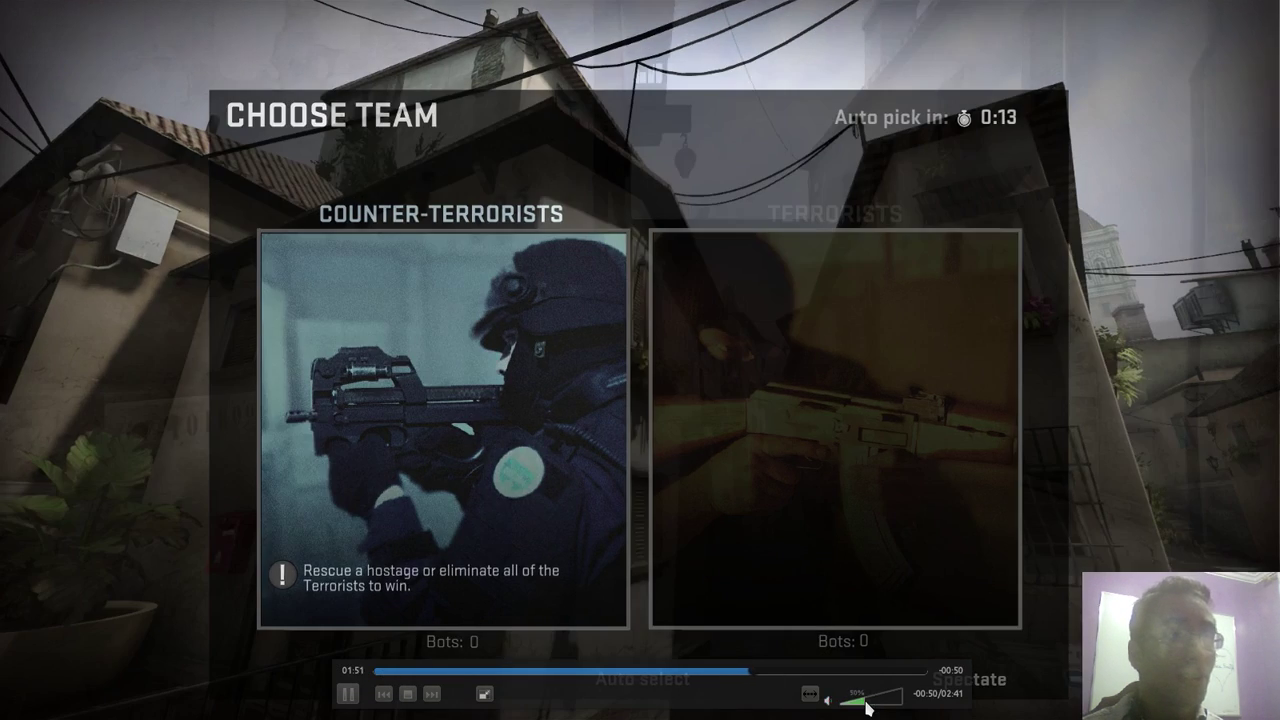
Restore the sound at about 105% volume and watch the CS:GO gameplay, pausing at 01:53 and 02:01 before resuming.
{"action": "scroll", "coordinate": [900, 705], "scroll_direction": "down", "scroll_amount": 4}
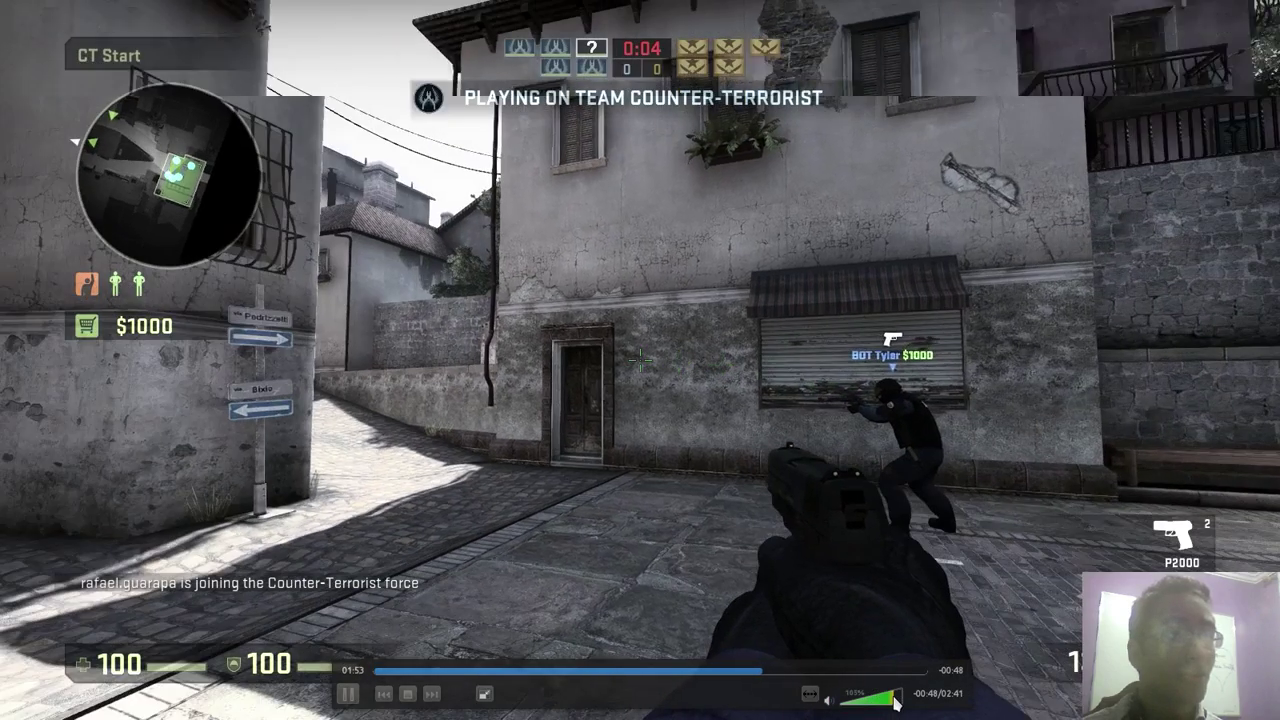
{"action": "left_click", "coordinate": [1010, 500]}
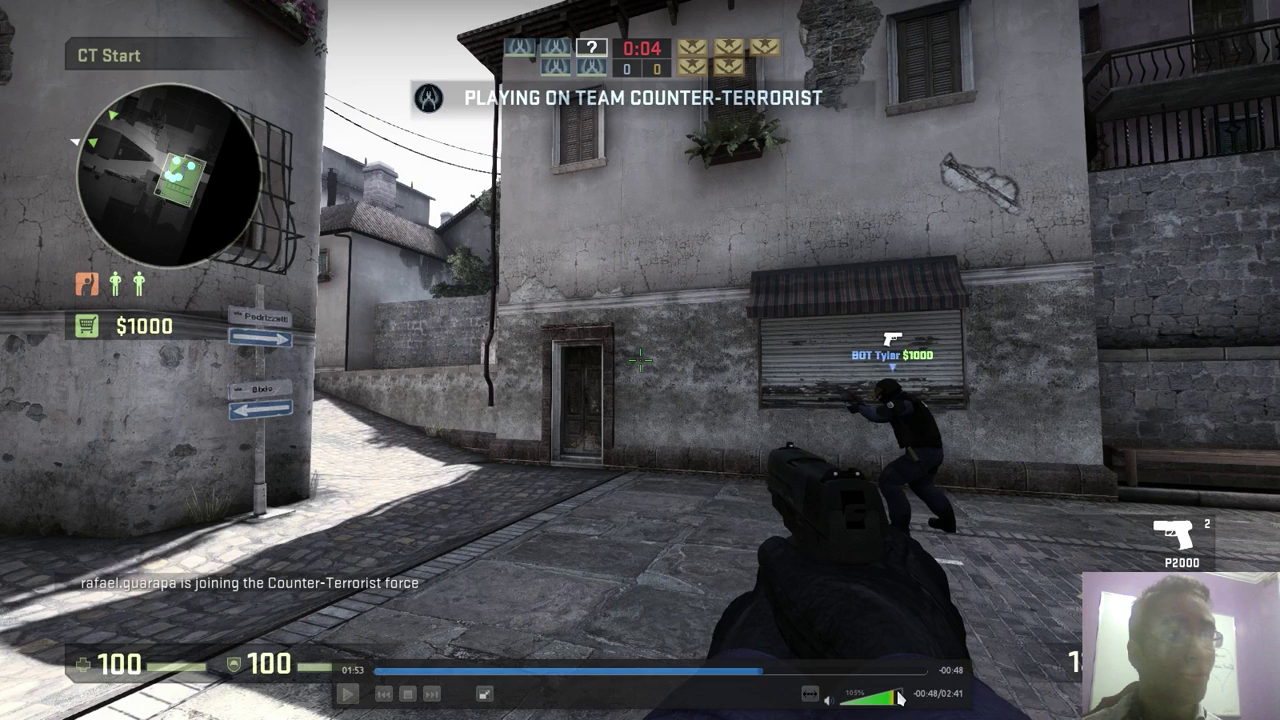
{"action": "key", "text": "space"}
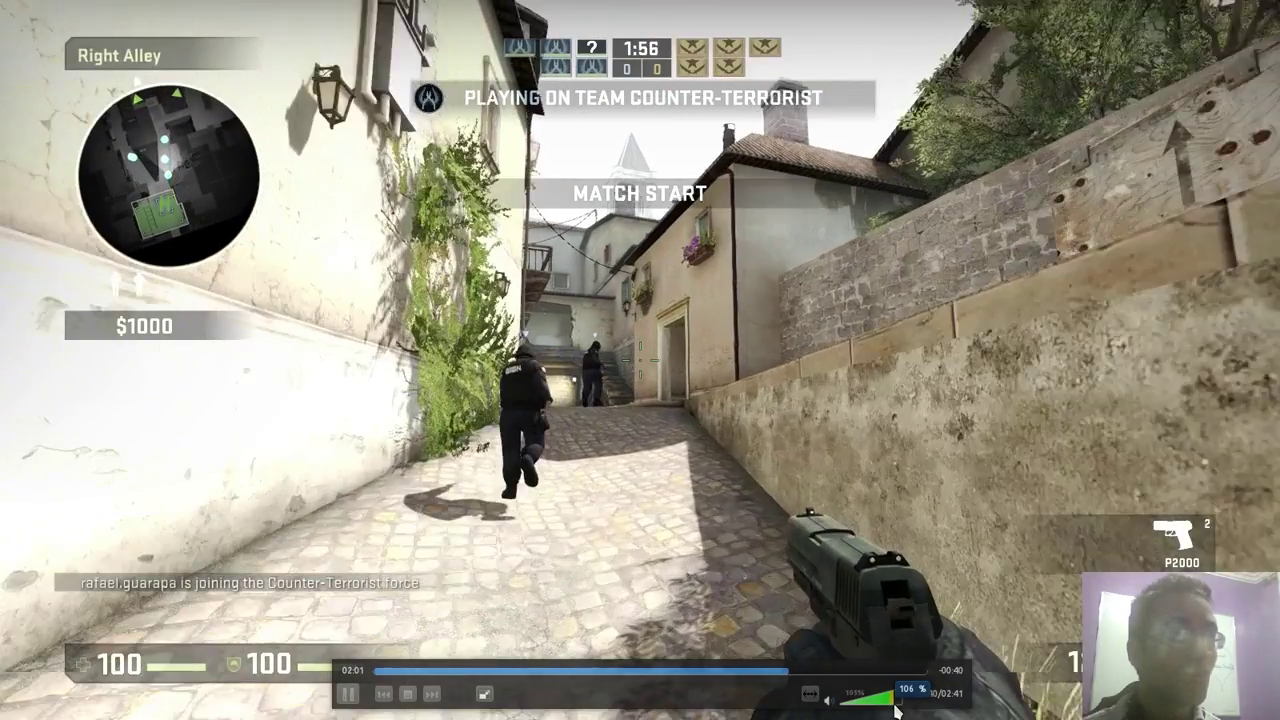
{"action": "key", "text": "space"}
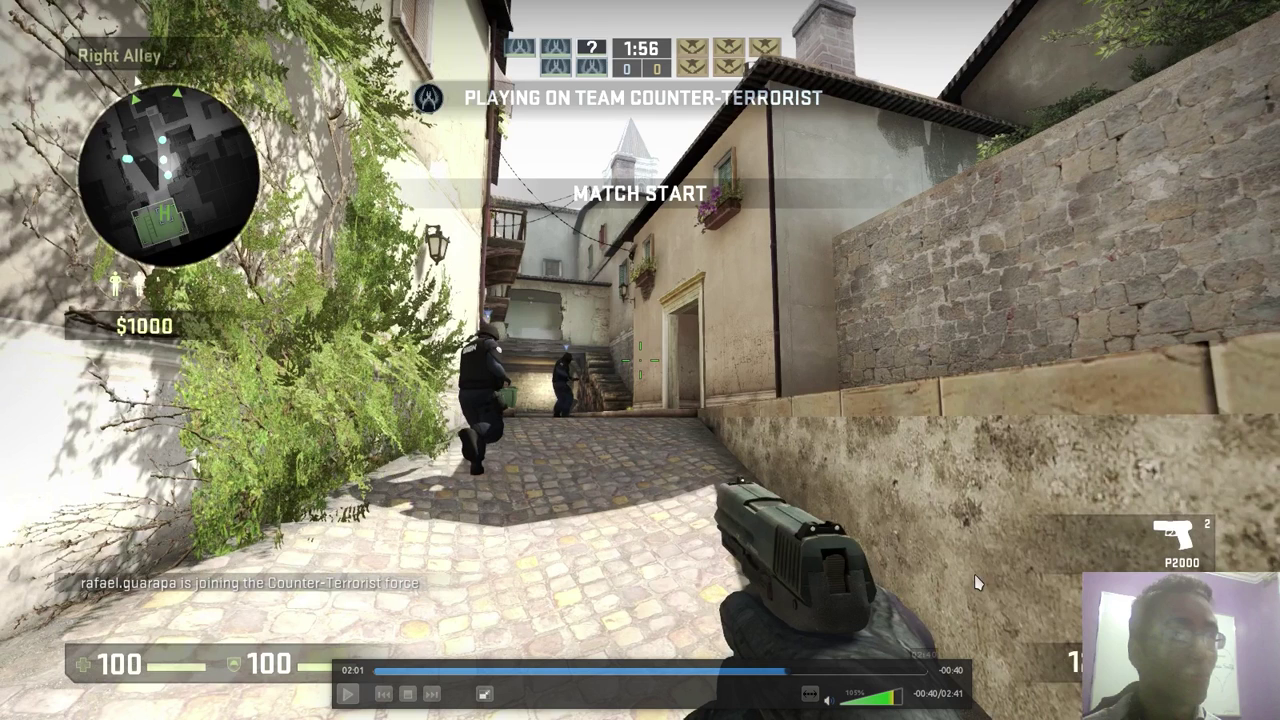
{"action": "left_click", "coordinate": [1182, 445]}
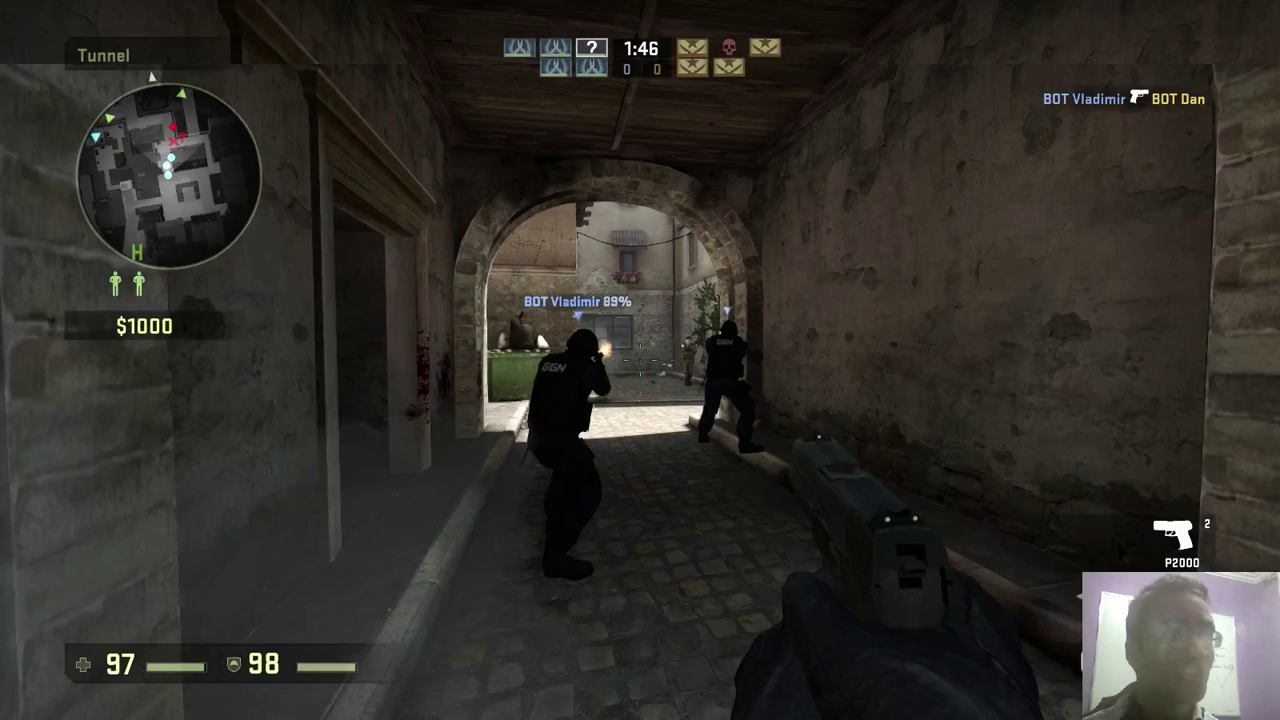
Pause the CS:GO recording at 02:13, close VLC and select OBS-Teste-consumo-de-memoria-gravando-CS-GO.flv in the Dolphin window.
{"action": "key", "text": "f"}
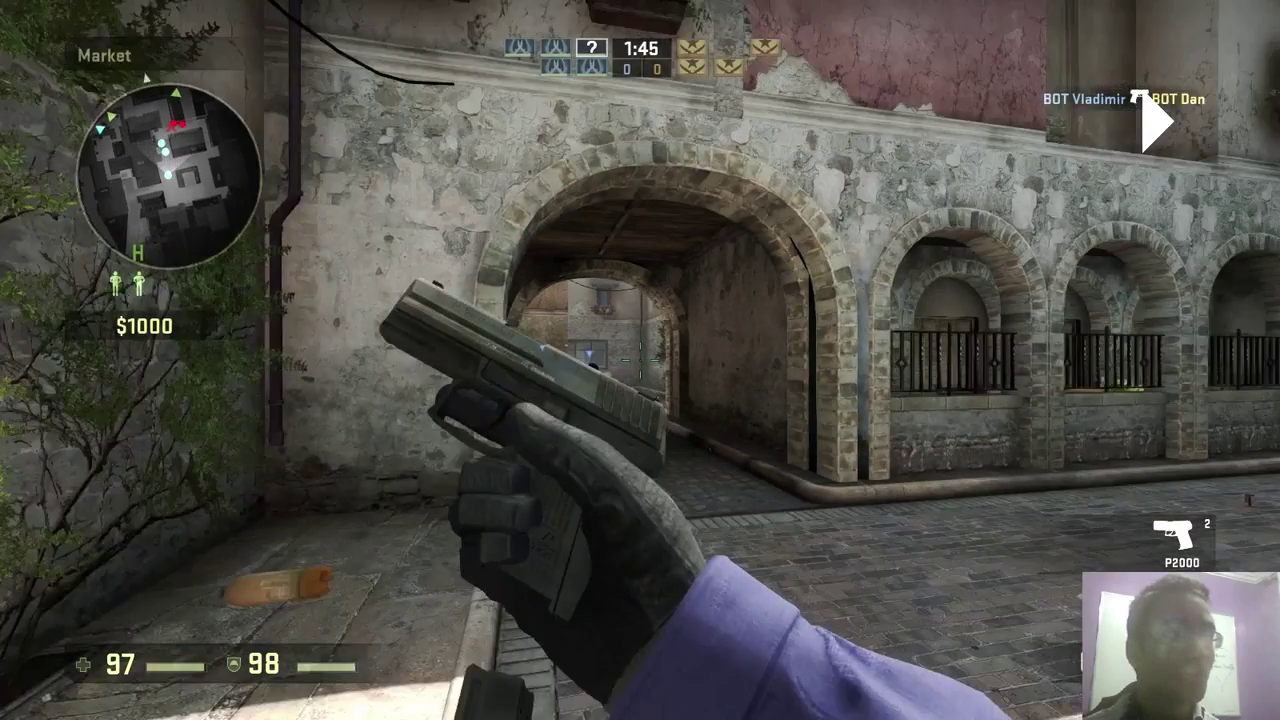
{"action": "key", "text": "space"}
{"action": "key", "text": "Escape"}
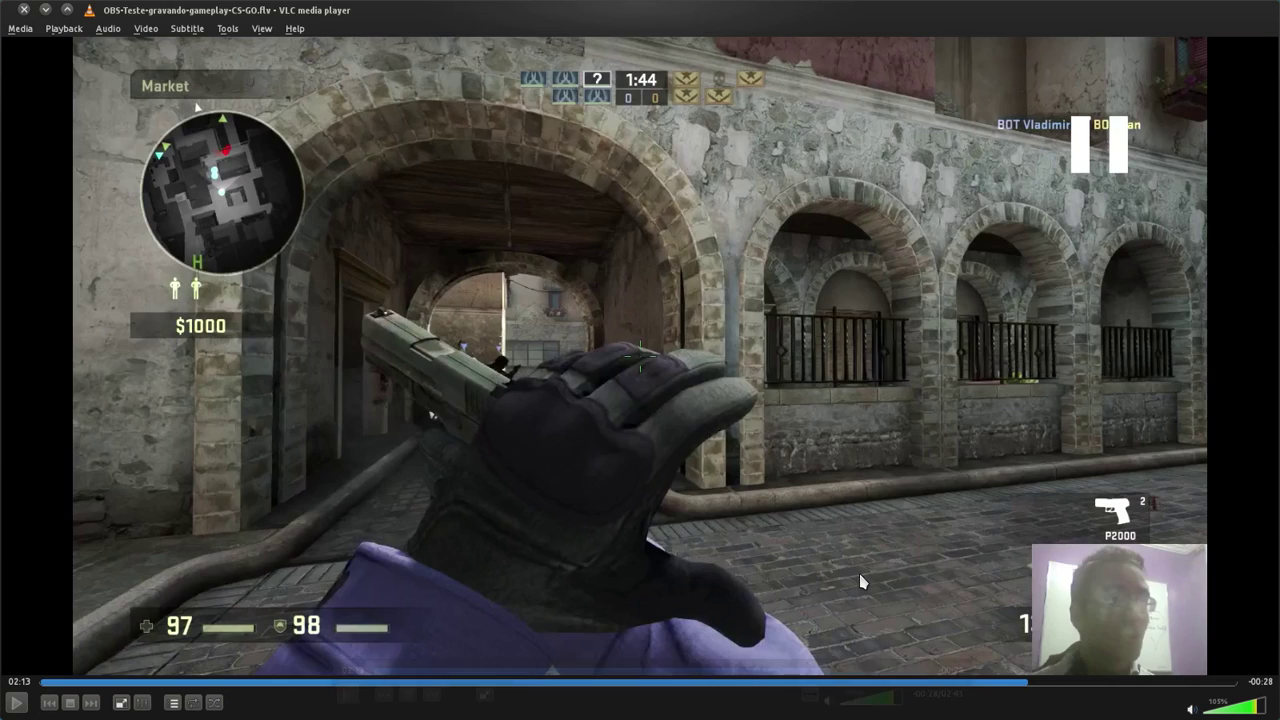
{"action": "key", "text": "ctrl+q"}
{"action": "left_click", "coordinate": [792, 205]}
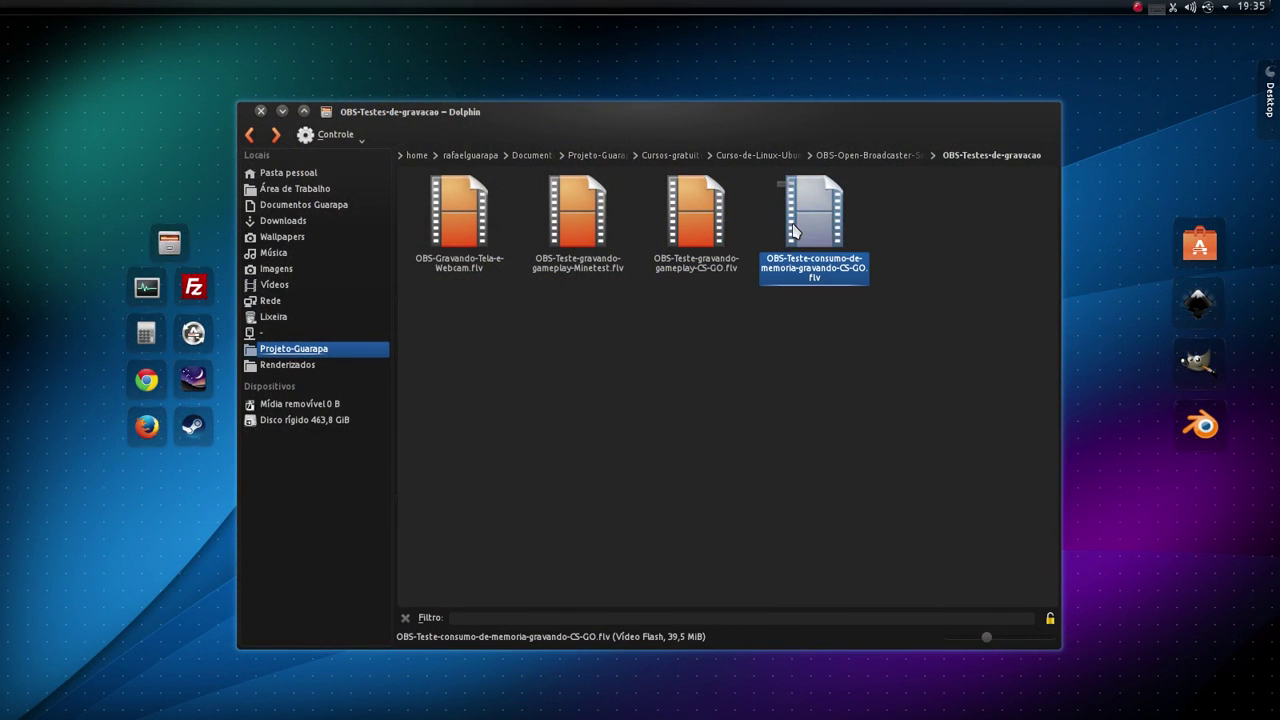
Play OBS-Teste-consumo-de-memoria-gravando-CS-GO.flv in VLC and skip ahead to about 00:22, pausing on the System Monitor process list.
{"action": "key", "text": "Return"}
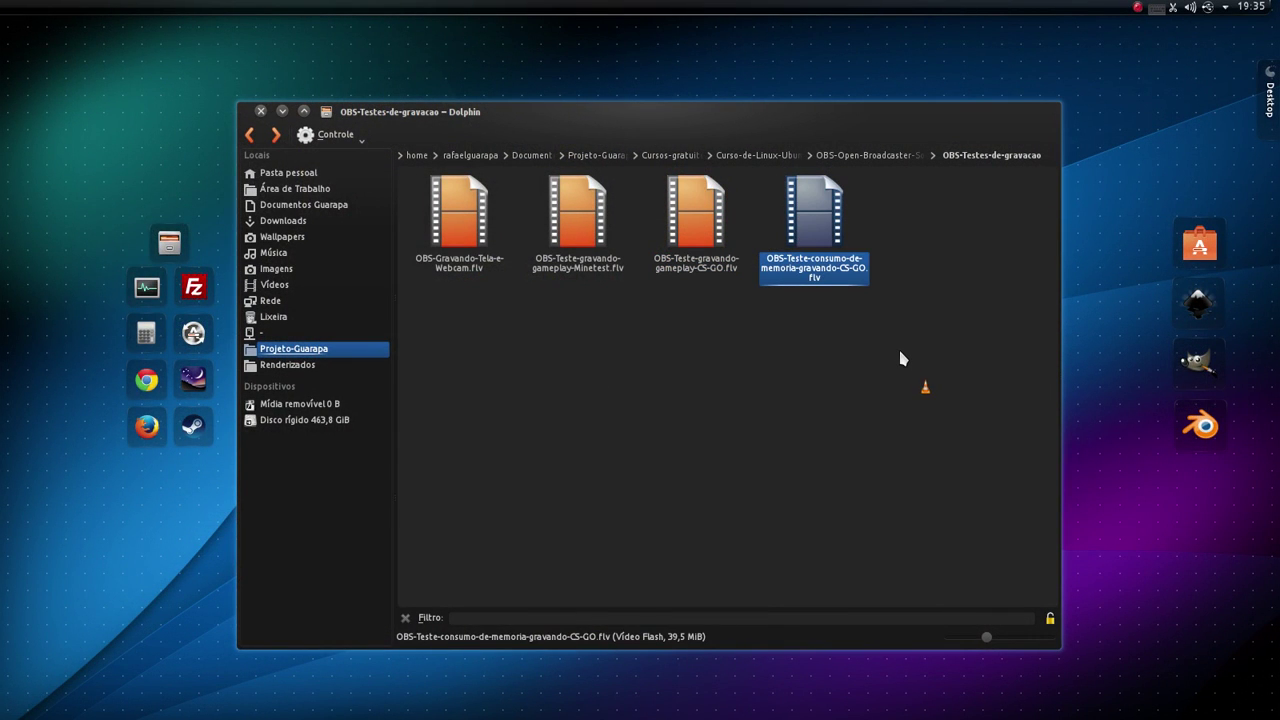
{"action": "key", "text": "space"}
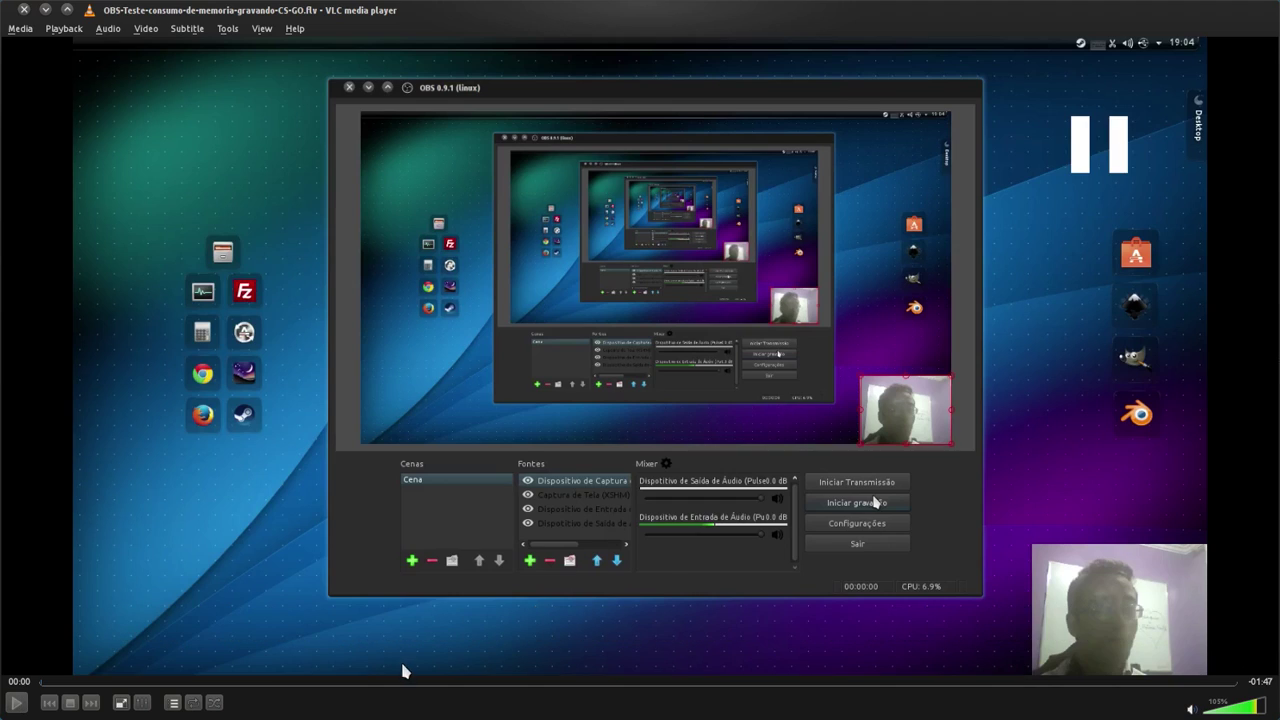
{"action": "left_click", "coordinate": [278, 682]}
{"action": "key", "text": "space"}
{"action": "key", "text": "space"}
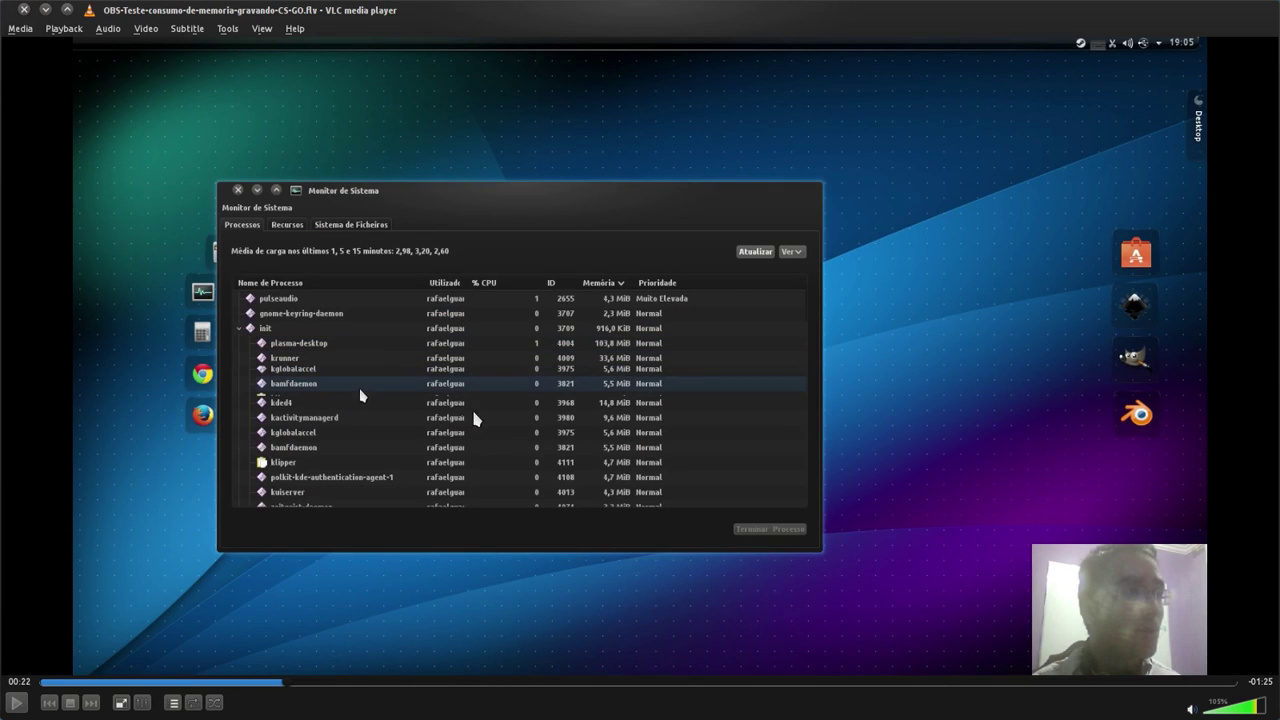
Advance the recording to 00:24 in full screen and, with it paused, examine the CPU and memory use of the obs process.
{"action": "key", "text": "space"}
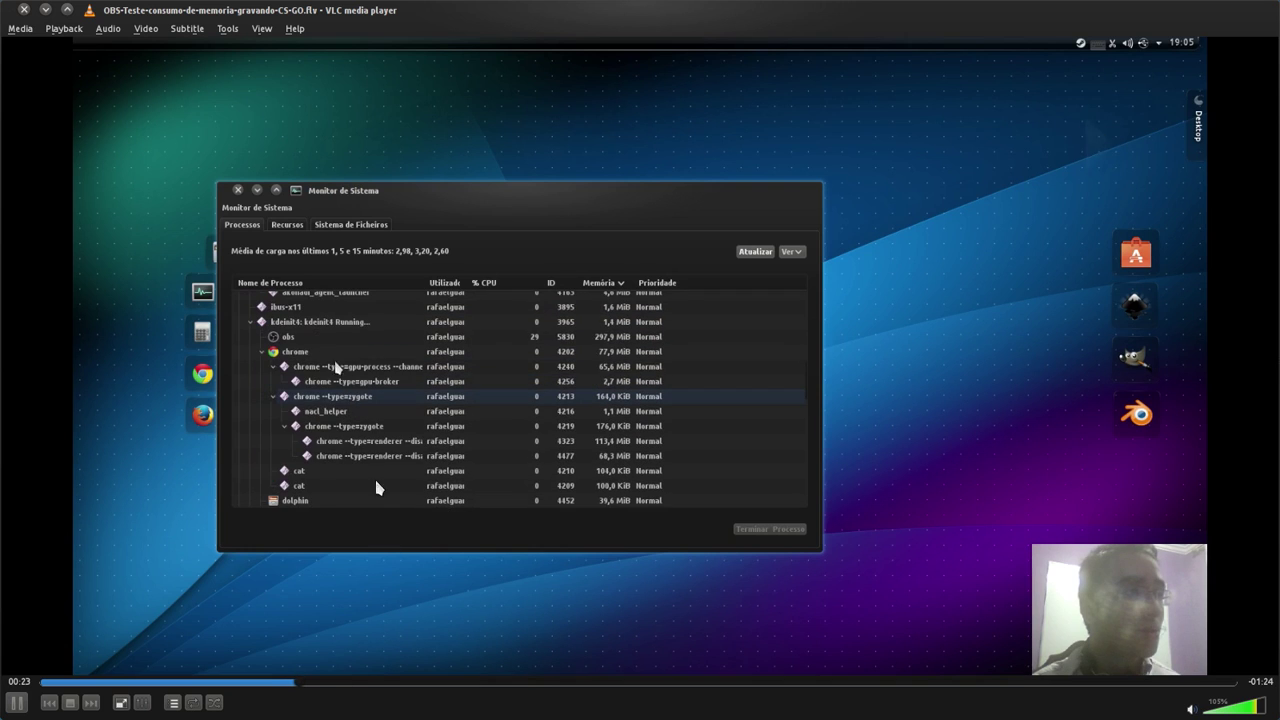
{"action": "key", "text": "space"}
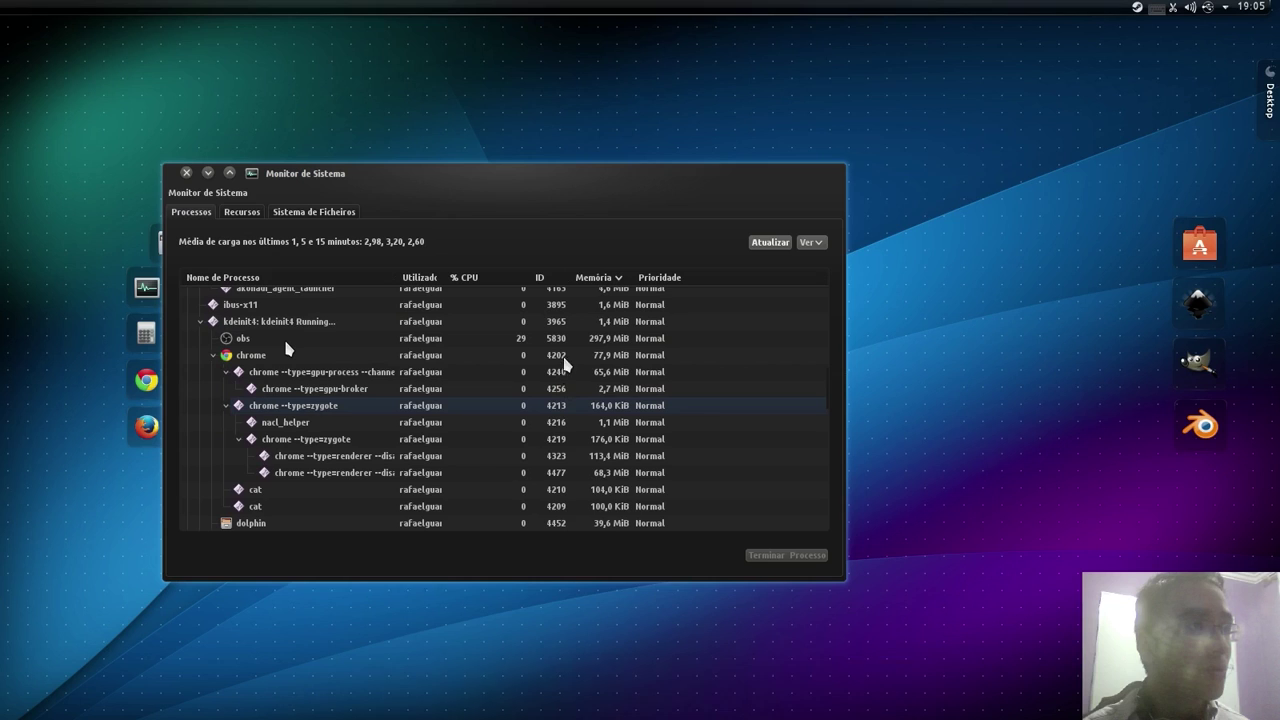
{"action": "mouse_move", "coordinate": [583, 350]}
{"action": "key", "text": "space"}
{"action": "key", "text": "space"}
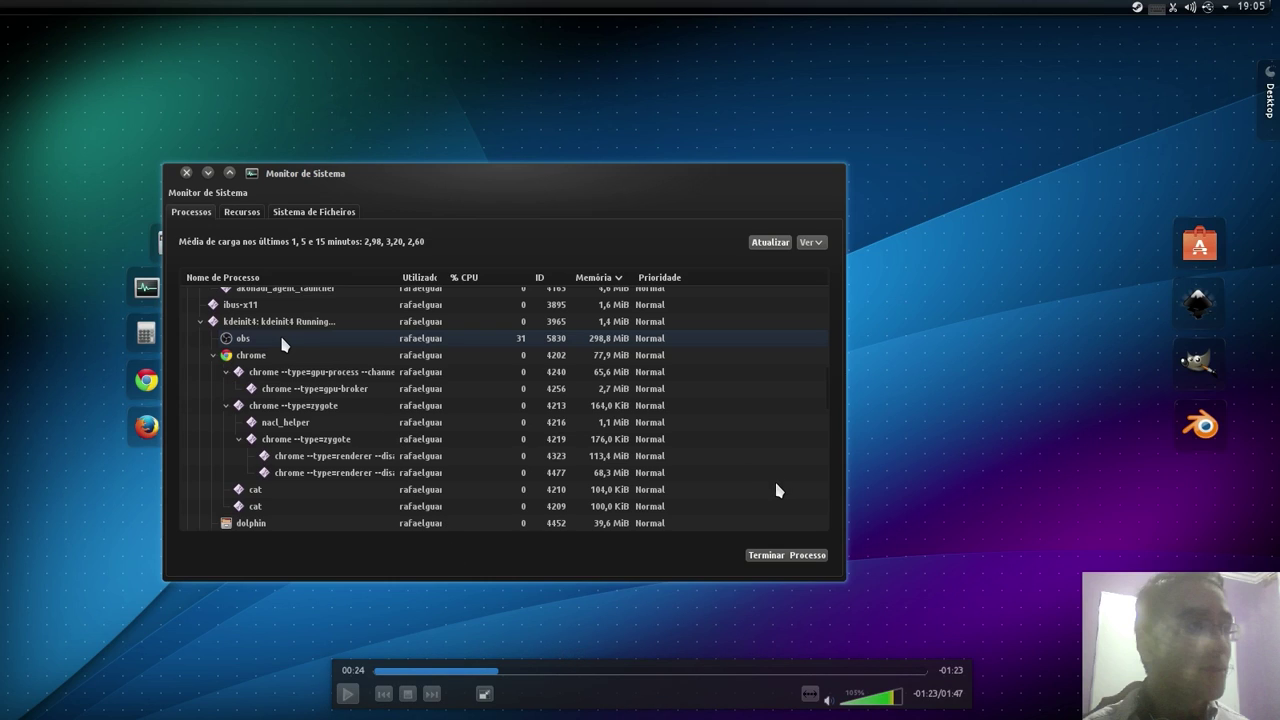
Skim the recording between about 00:28 and 00:39 for the System Monitor resource graphs and CS:GO gameplay, and watch up to a pause at 00:54.
{"action": "key", "text": "space"}
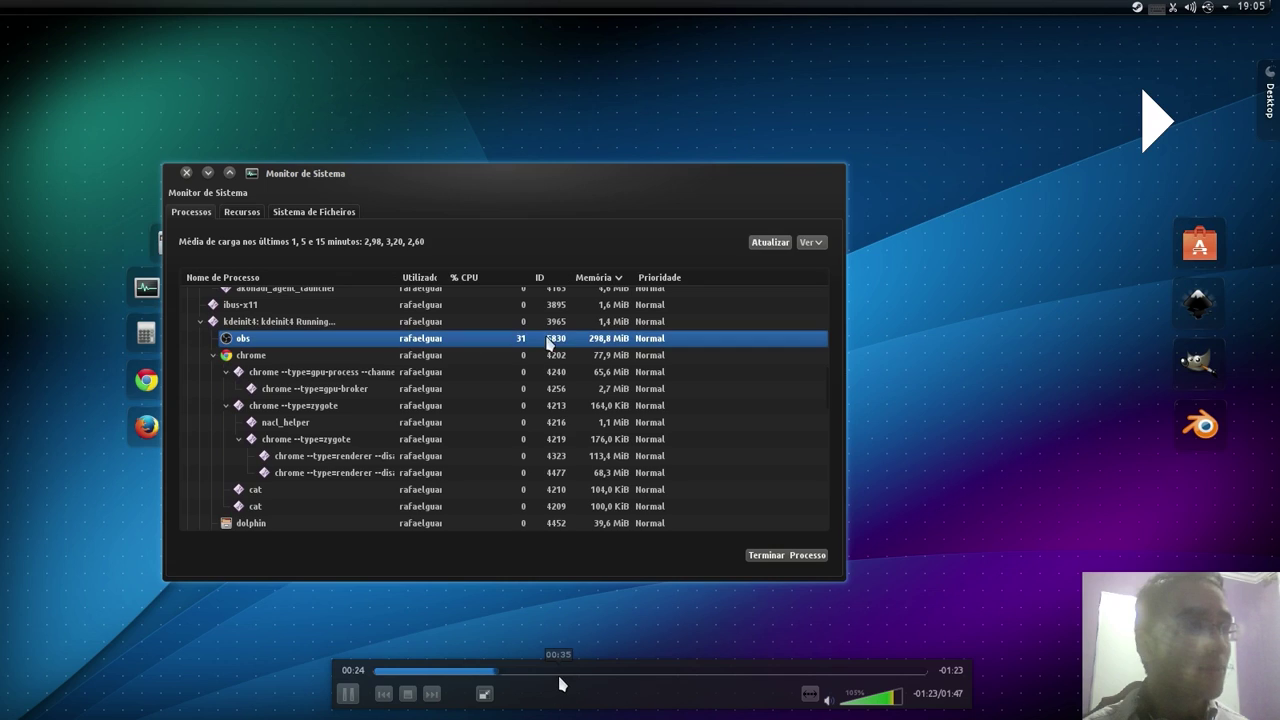
{"action": "left_click", "coordinate": [557, 672]}
{"action": "key", "text": "space"}
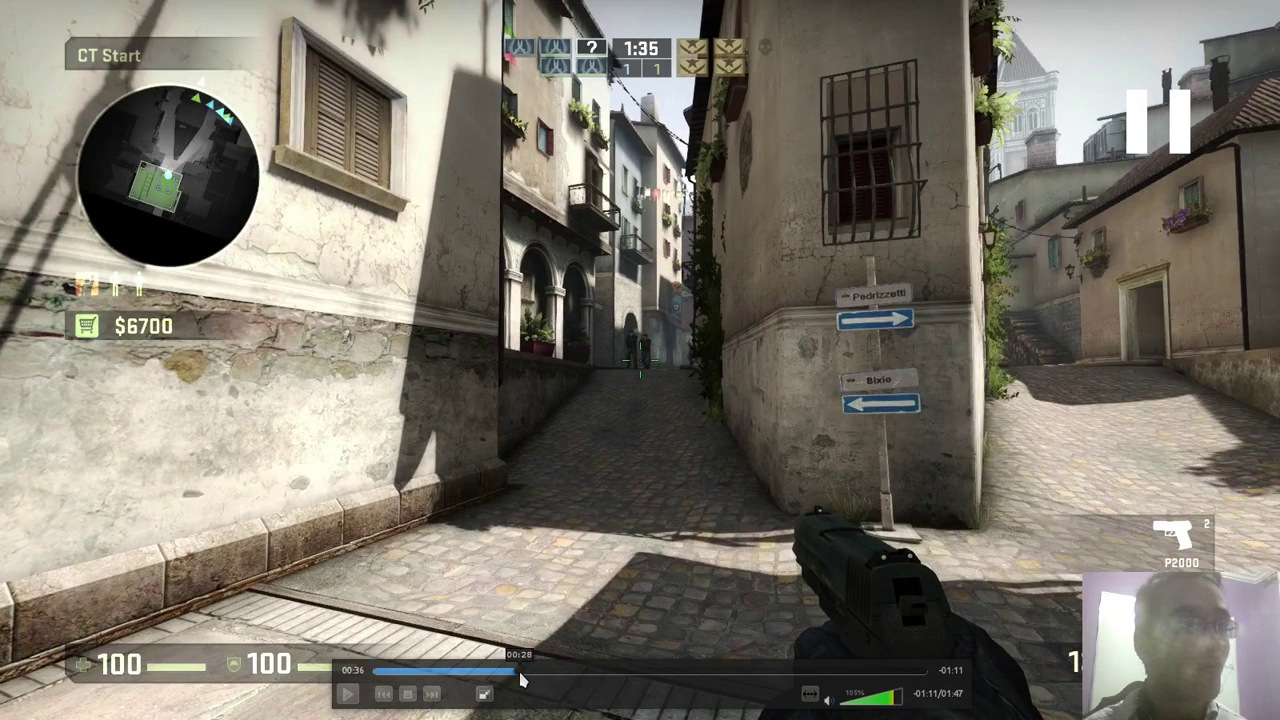
{"action": "left_click", "coordinate": [519, 674]}
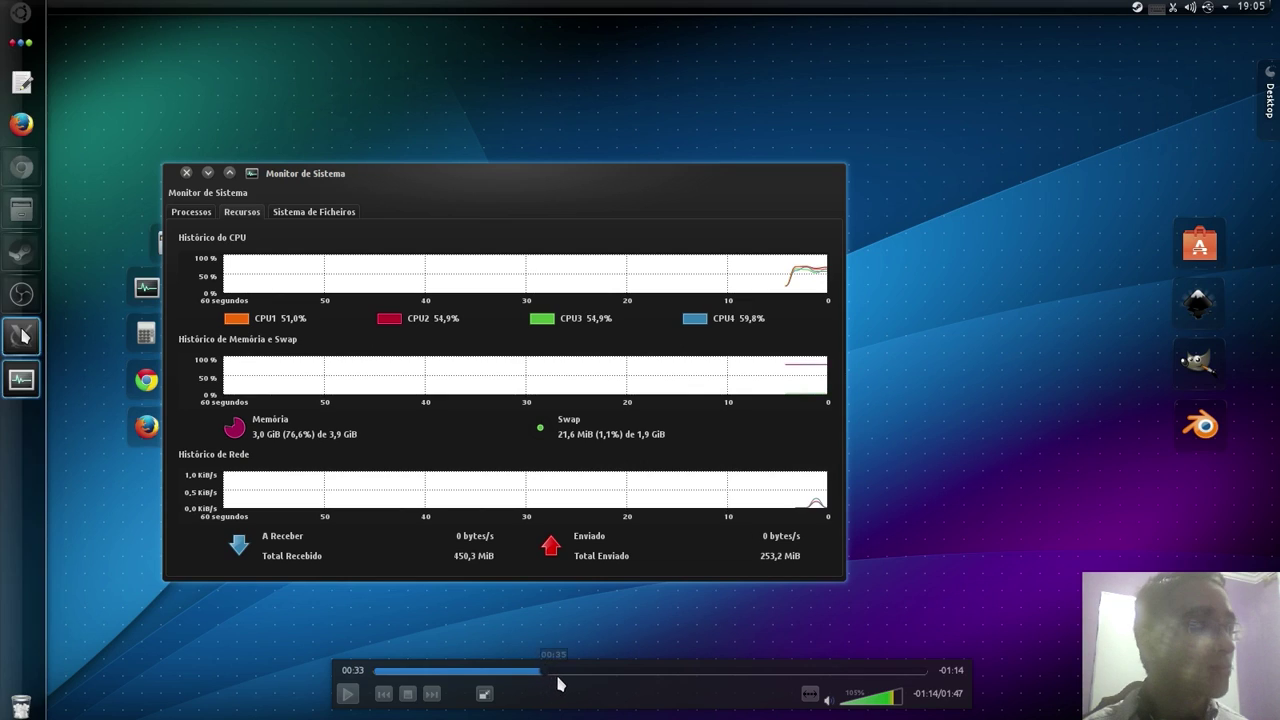
{"action": "left_click", "coordinate": [587, 672]}
{"action": "left_click", "coordinate": [583, 672]}
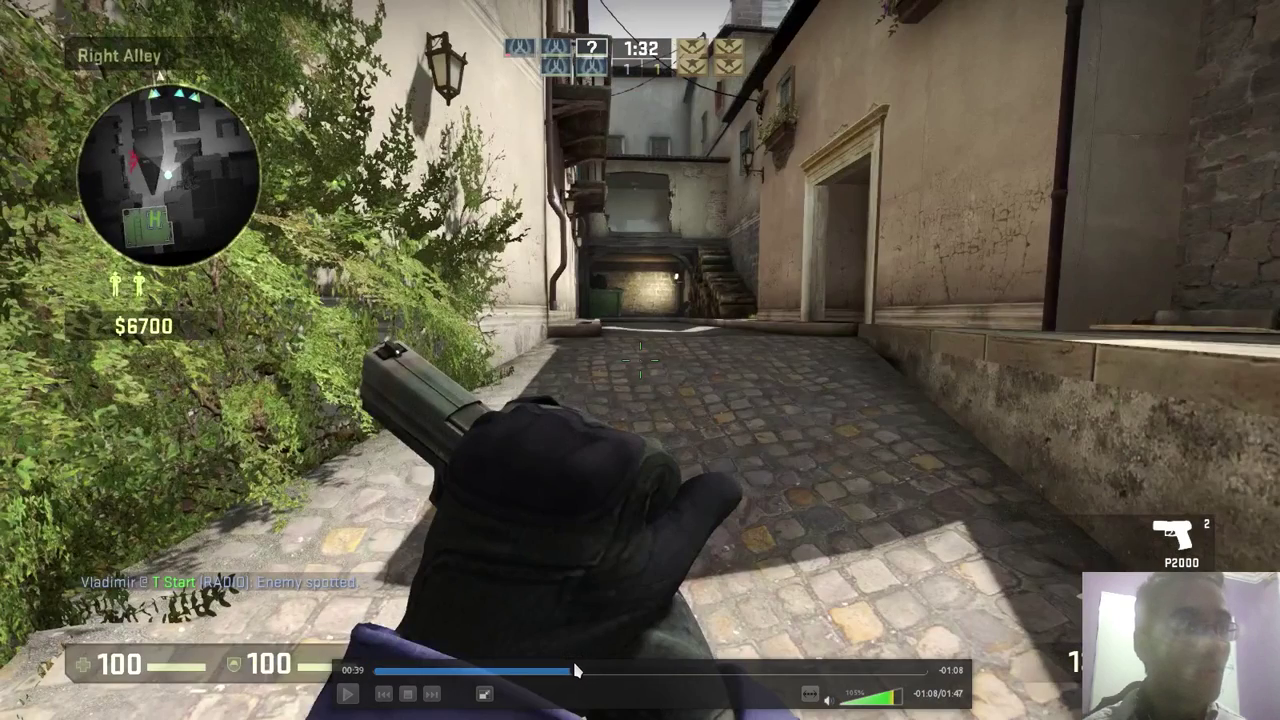
{"action": "mouse_move", "coordinate": [563, 681]}
{"action": "left_mouse_down"}
{"action": "mouse_move", "coordinate": [524, 681]}
{"action": "mouse_move", "coordinate": [538, 684]}
{"action": "left_mouse_up"}
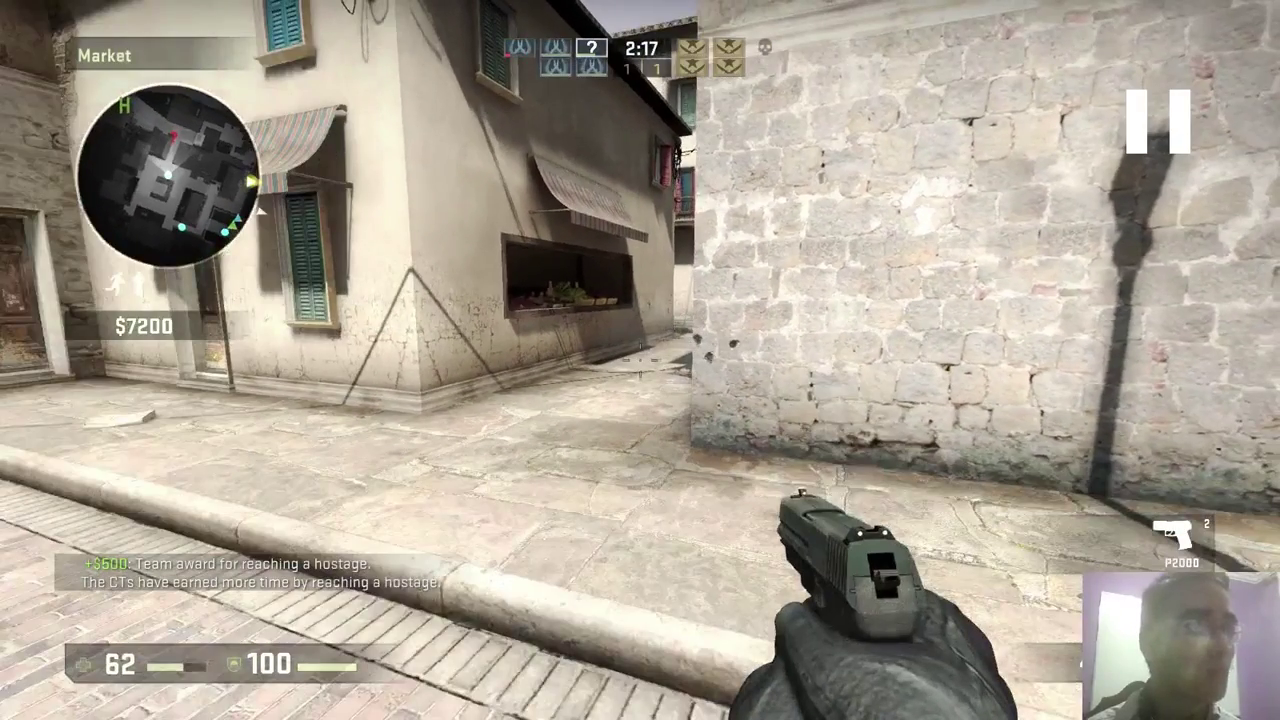
{"action": "mouse_move", "coordinate": [924, 212]}
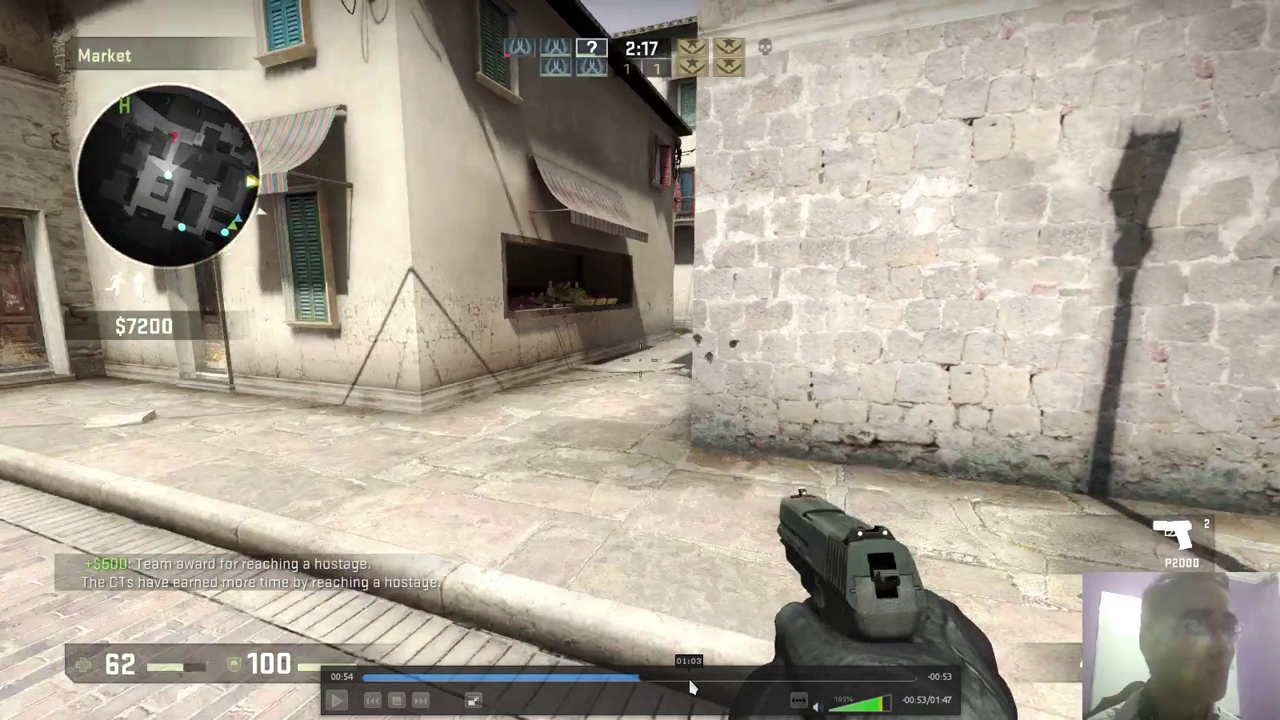
Take VLC out of full screen and minimise it, shift the Dolphin window slightly down and switch to OBS.
{"action": "double_click", "coordinate": [741, 514]}
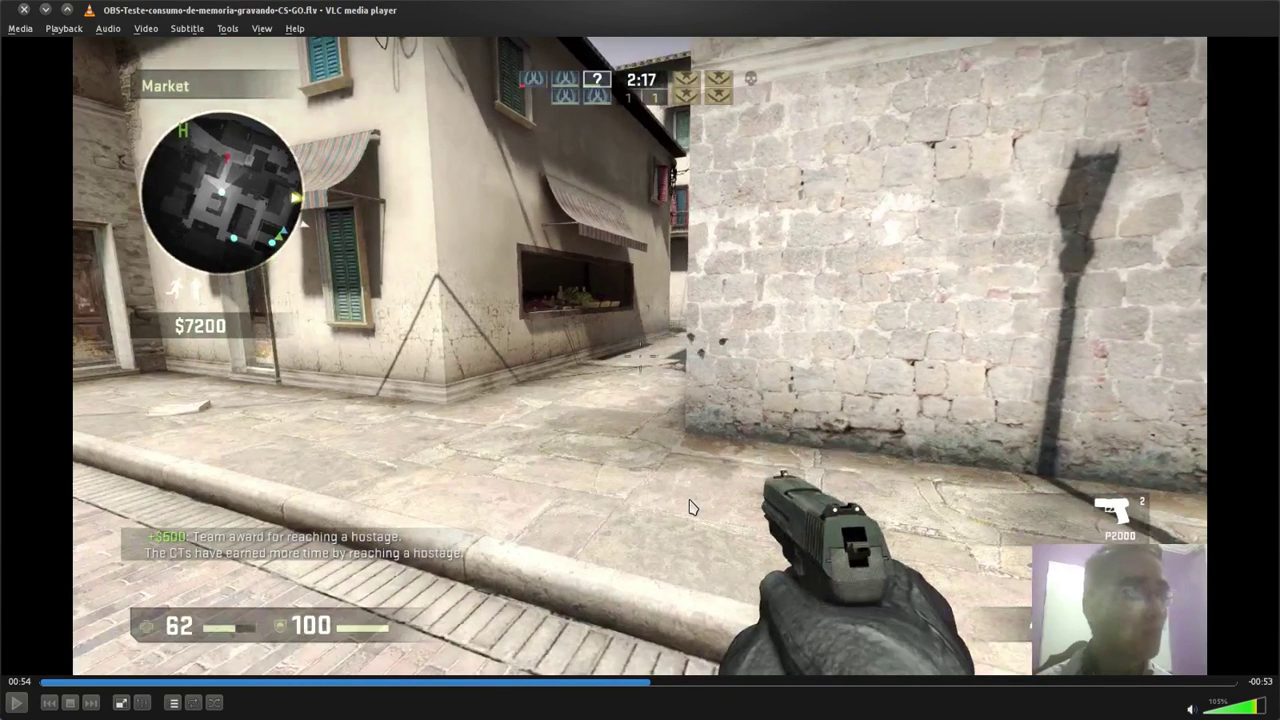
{"action": "left_click", "coordinate": [44, 10]}
{"action": "left_click_drag", "start_coordinate": [500, 118], "coordinate": [514, 160]}
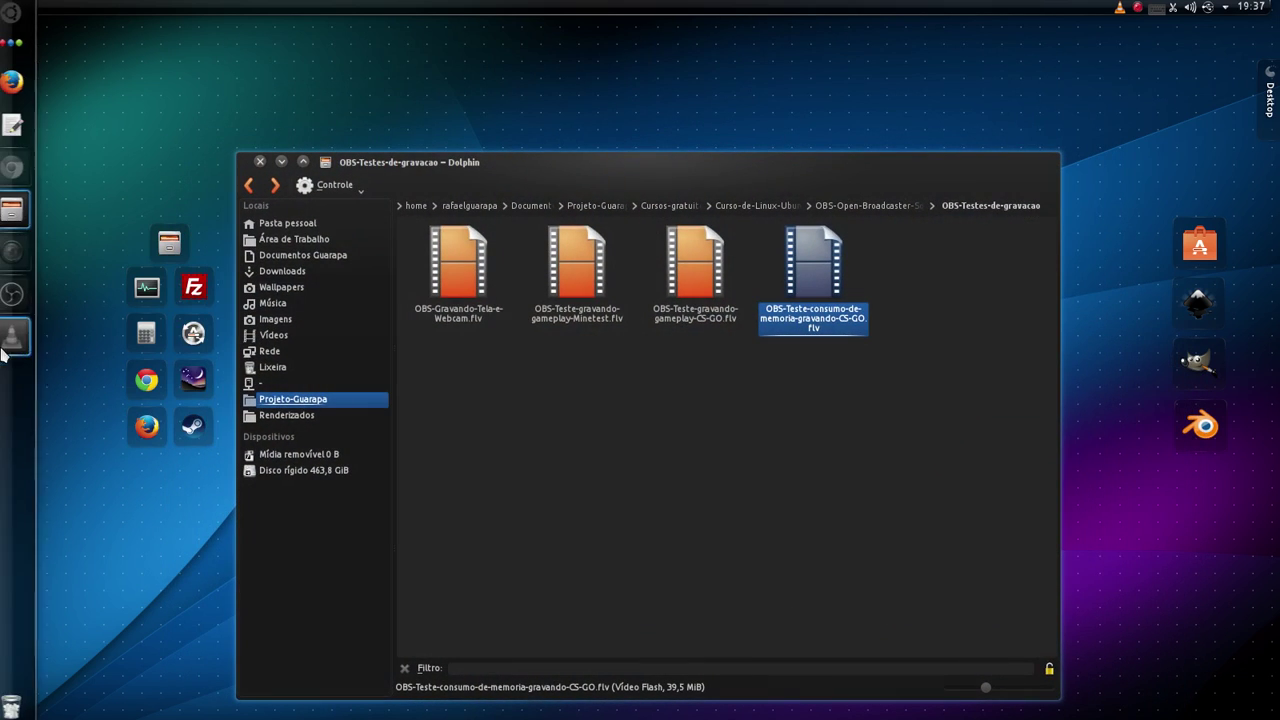
{"action": "left_click", "coordinate": [18, 304]}
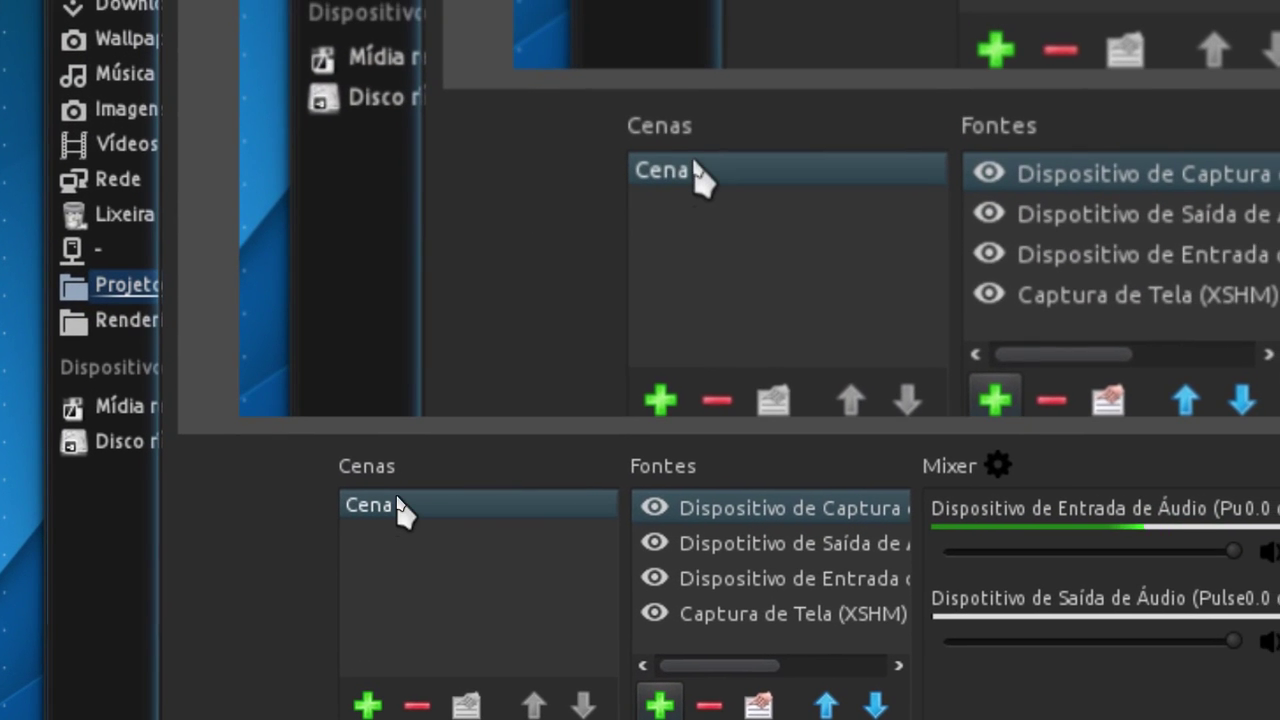
Open the filters of the scene Cena and add a Color Key effect filter with its default name.
{"action": "right_click", "coordinate": [414, 486]}
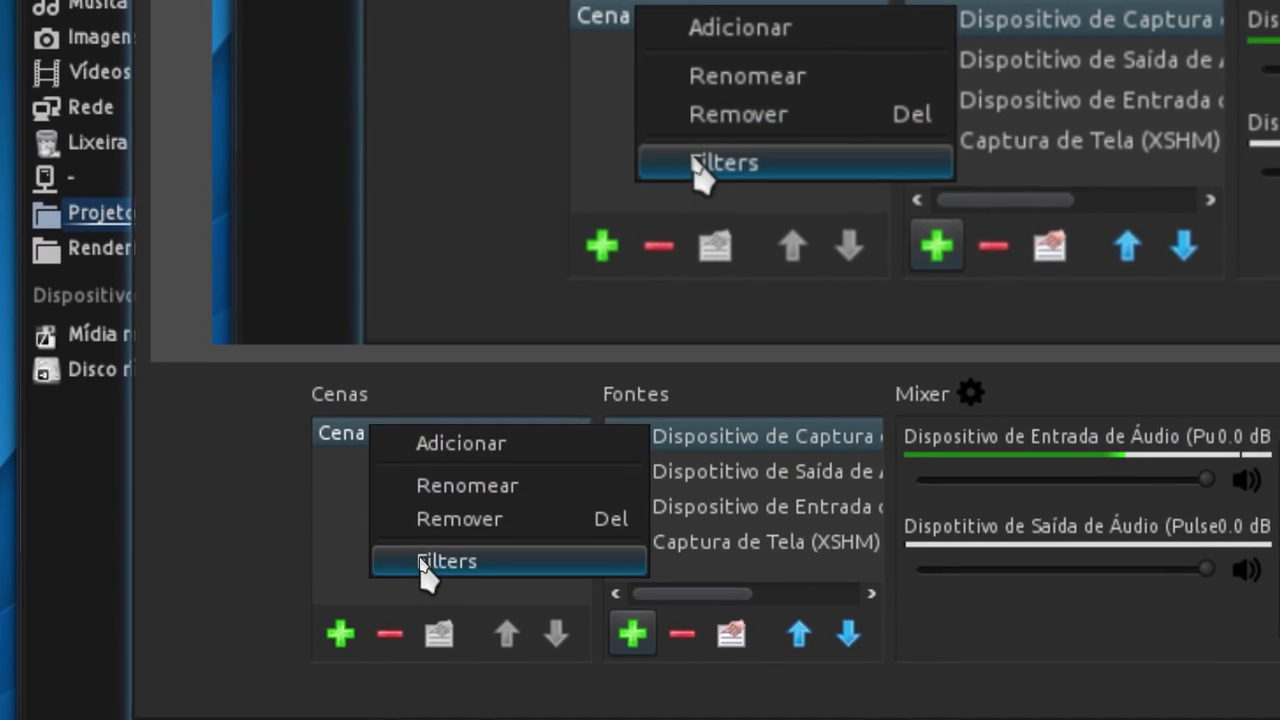
{"action": "left_click", "coordinate": [438, 636]}
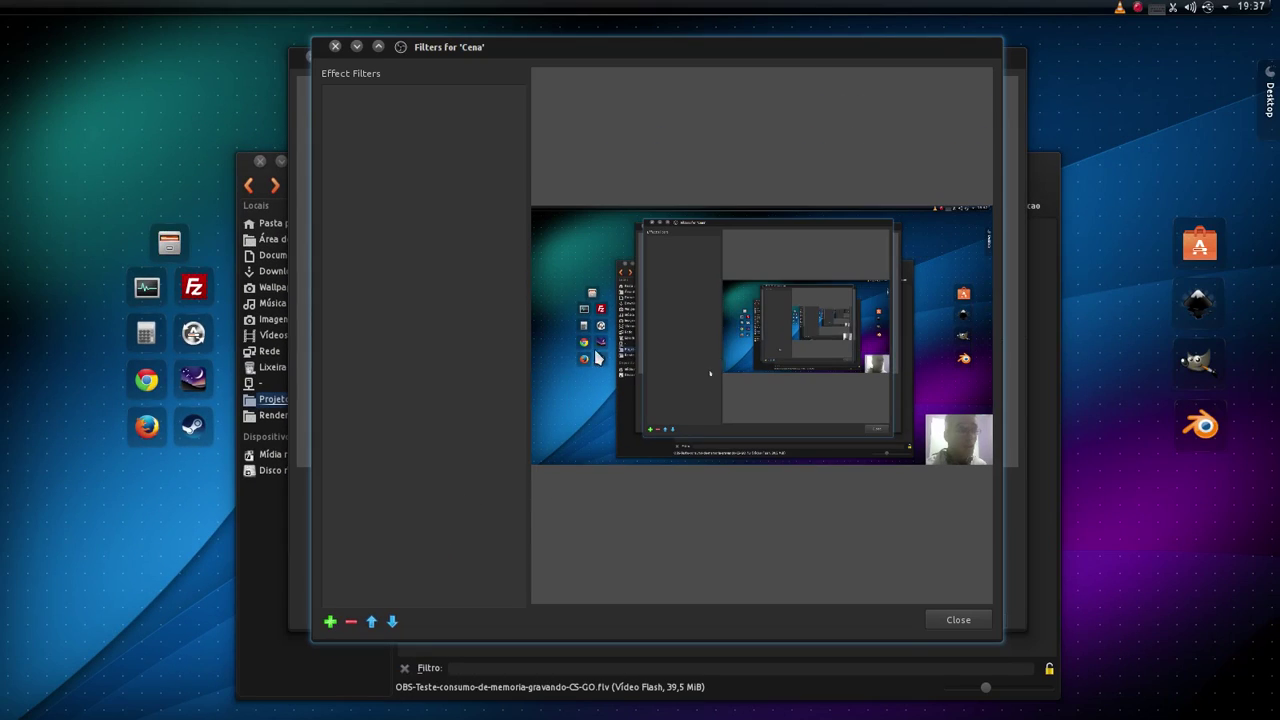
{"action": "right_click", "coordinate": [388, 170]}
{"action": "mouse_move", "coordinate": [470, 171]}
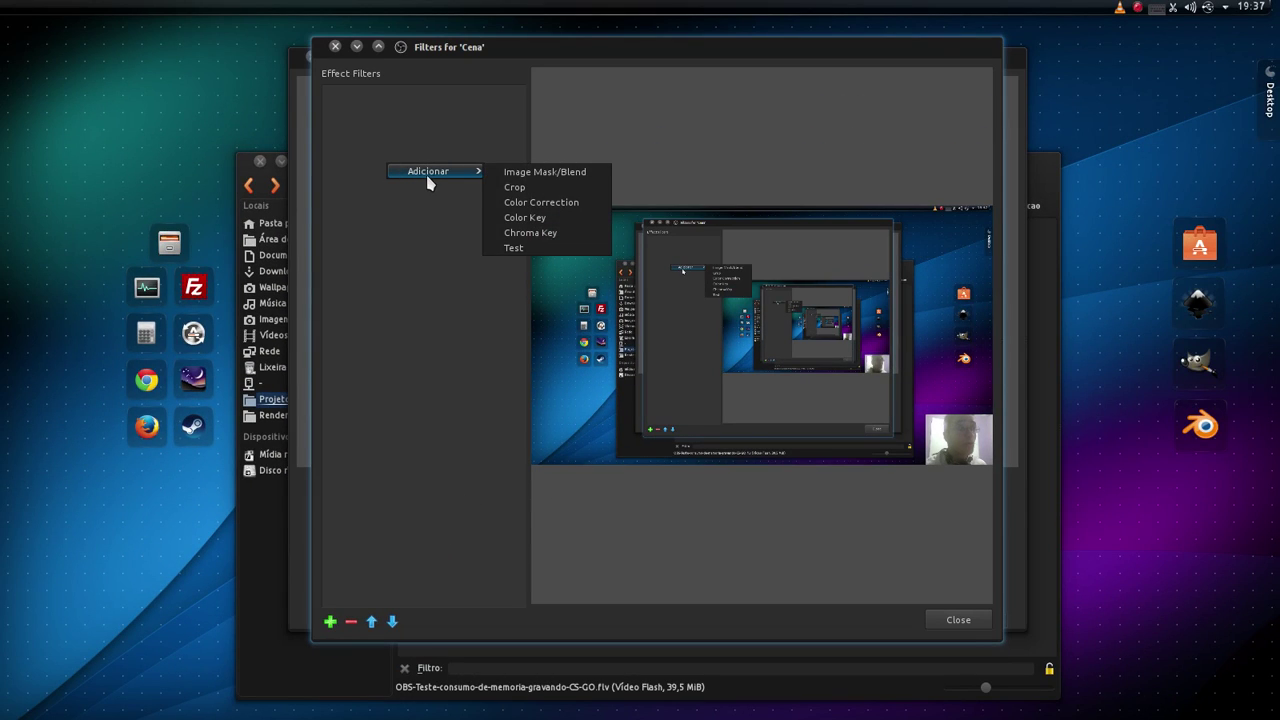
{"action": "left_click", "coordinate": [547, 222]}
{"action": "left_click", "coordinate": [636, 372]}
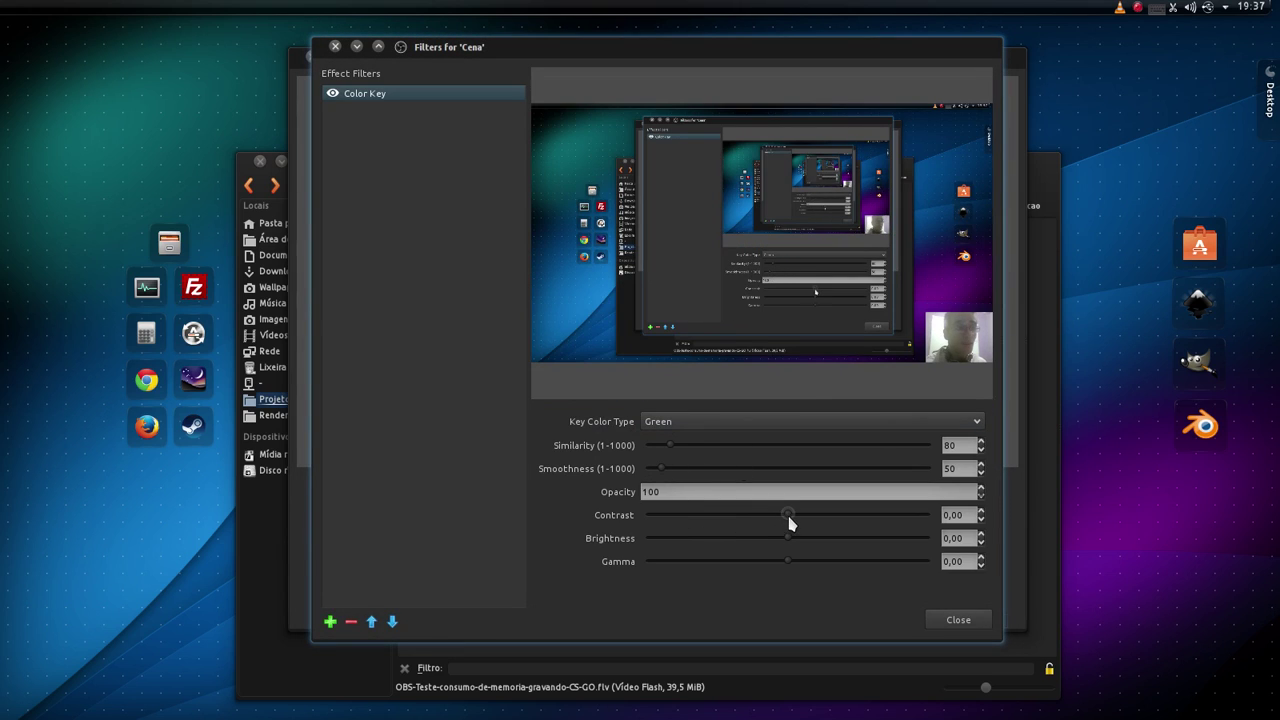
Set the Color Key filter's contrast to 0,12, brightness to -0,08 and gamma to -0,25, and close the filters window.
{"action": "left_click_drag", "start_coordinate": [792, 517], "coordinate": [808, 520]}
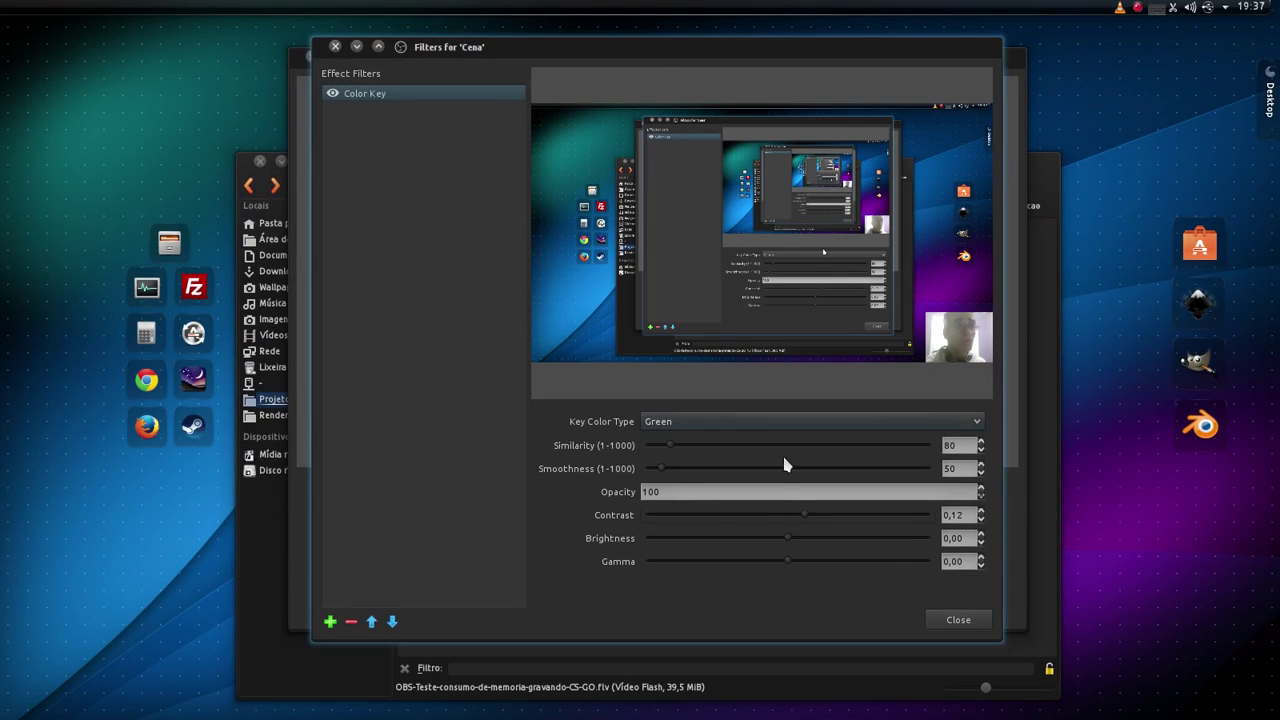
{"action": "left_click_drag", "start_coordinate": [783, 540], "coordinate": [750, 574]}
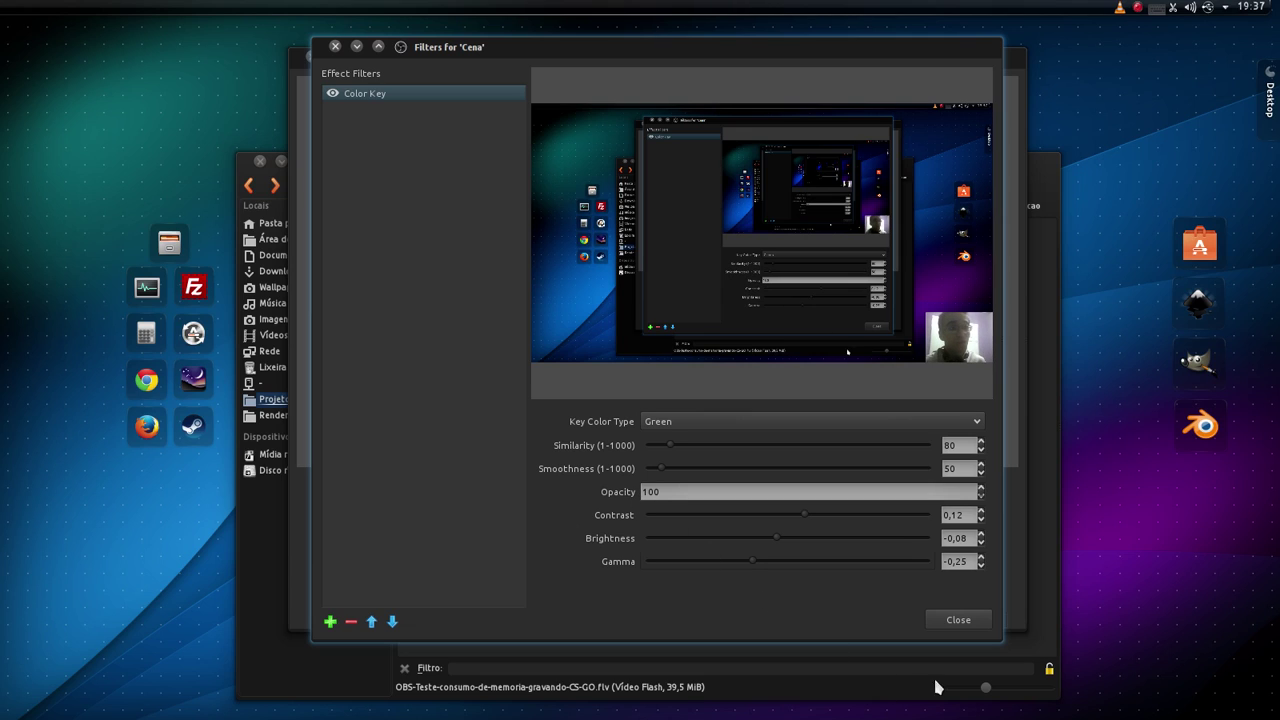
{"action": "left_click", "coordinate": [986, 620]}
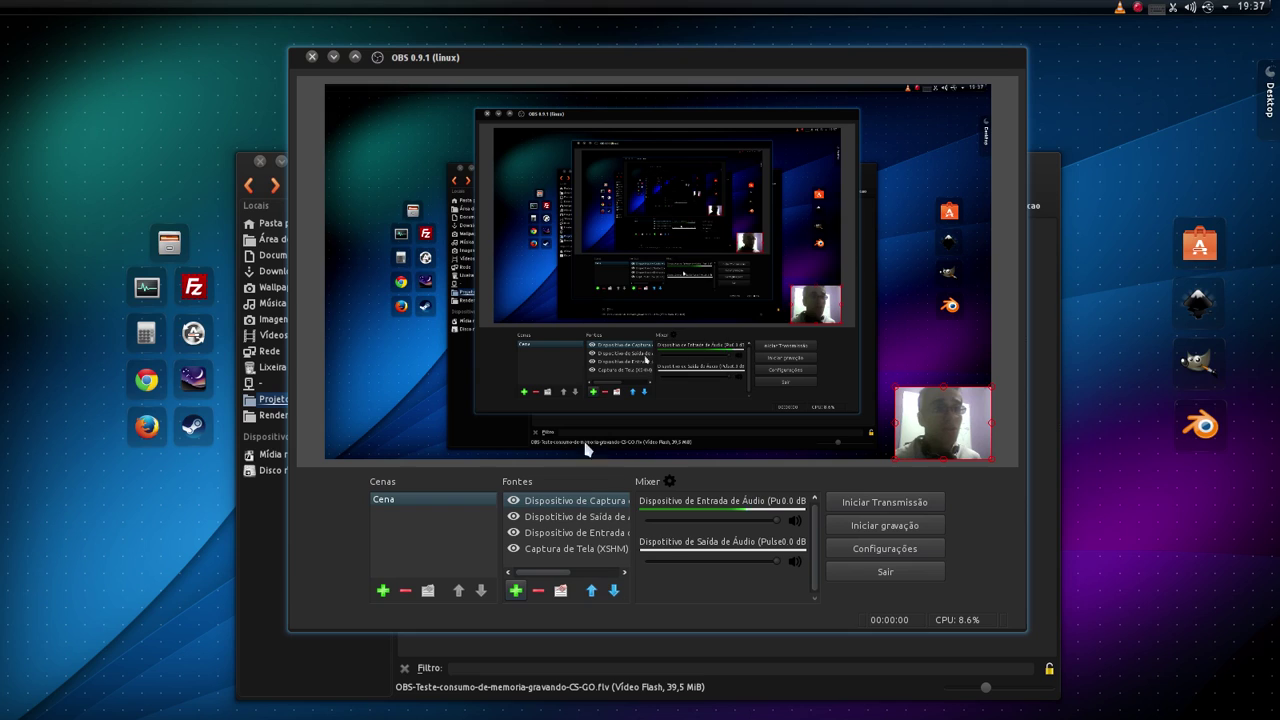
Reopen the filters of the scene Cena, remove the Color Key filter and close the filters window.
{"action": "right_click", "coordinate": [402, 498]}
{"action": "left_click", "coordinate": [440, 562]}
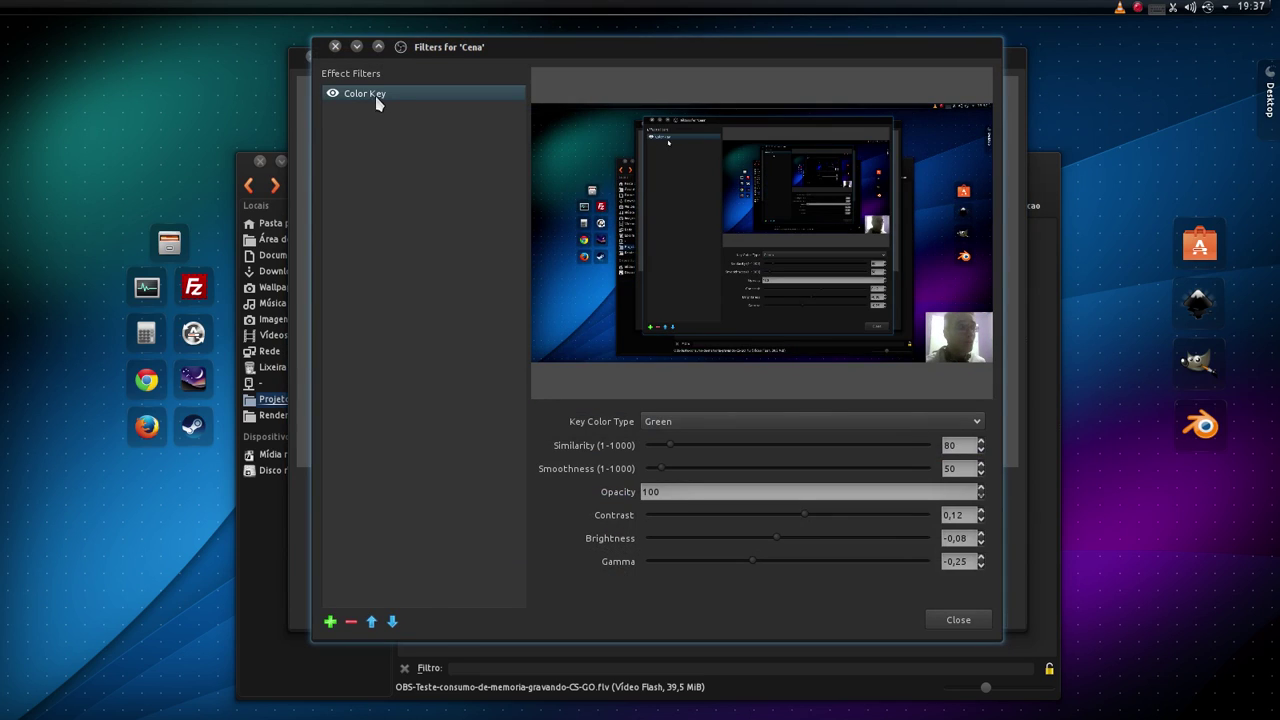
{"action": "left_click", "coordinate": [351, 621]}
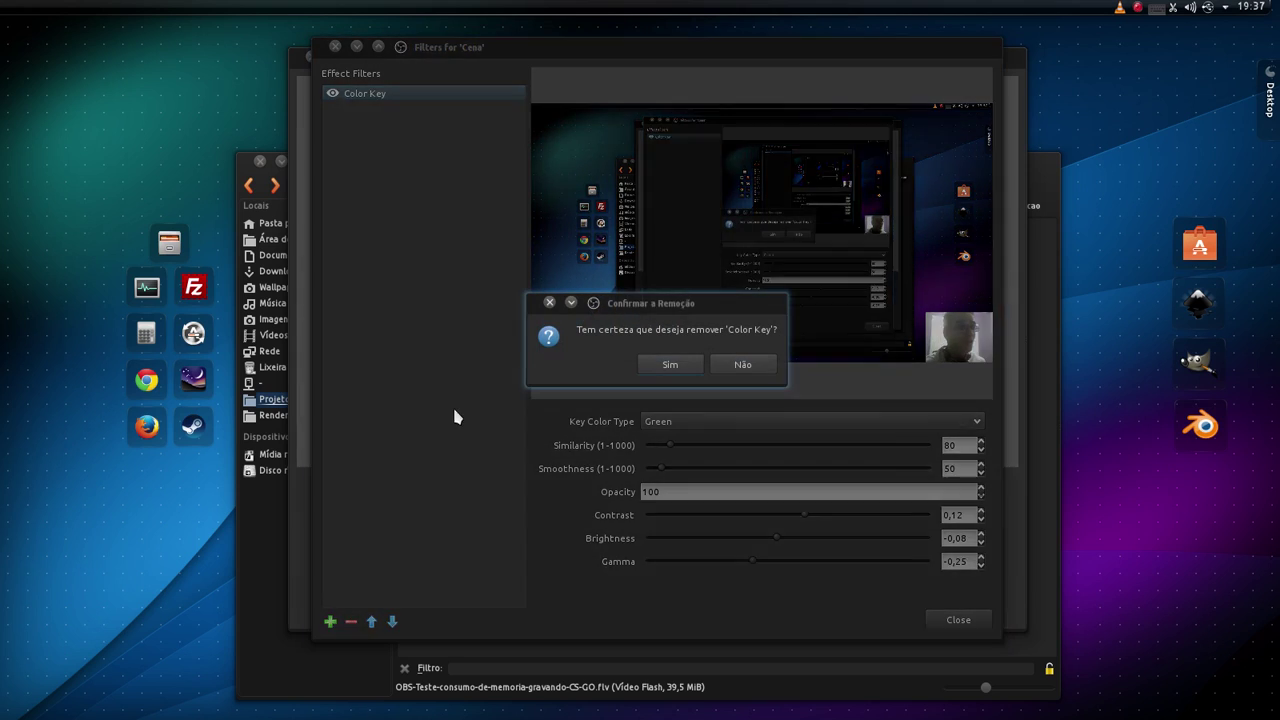
{"action": "left_click", "coordinate": [670, 364]}
{"action": "left_click", "coordinate": [336, 47]}
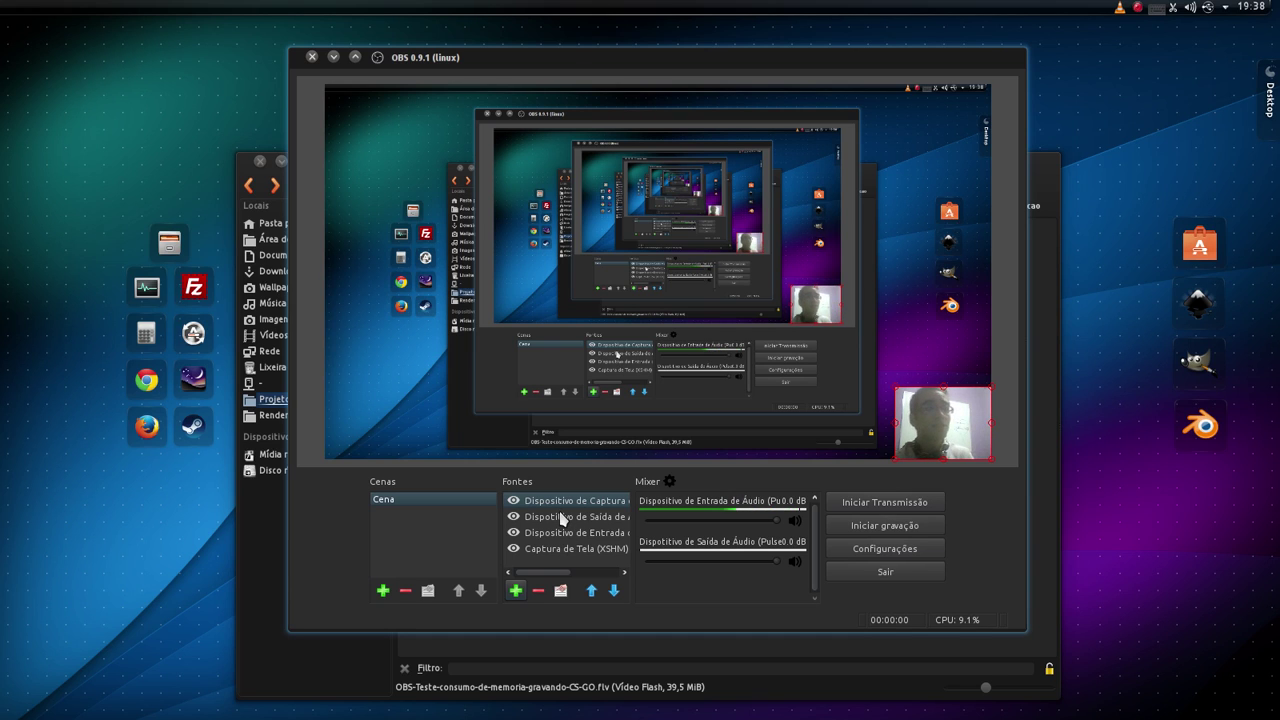
Hide all open windows to show the desktop.
{"action": "key", "text": "ctrl+super+d"}
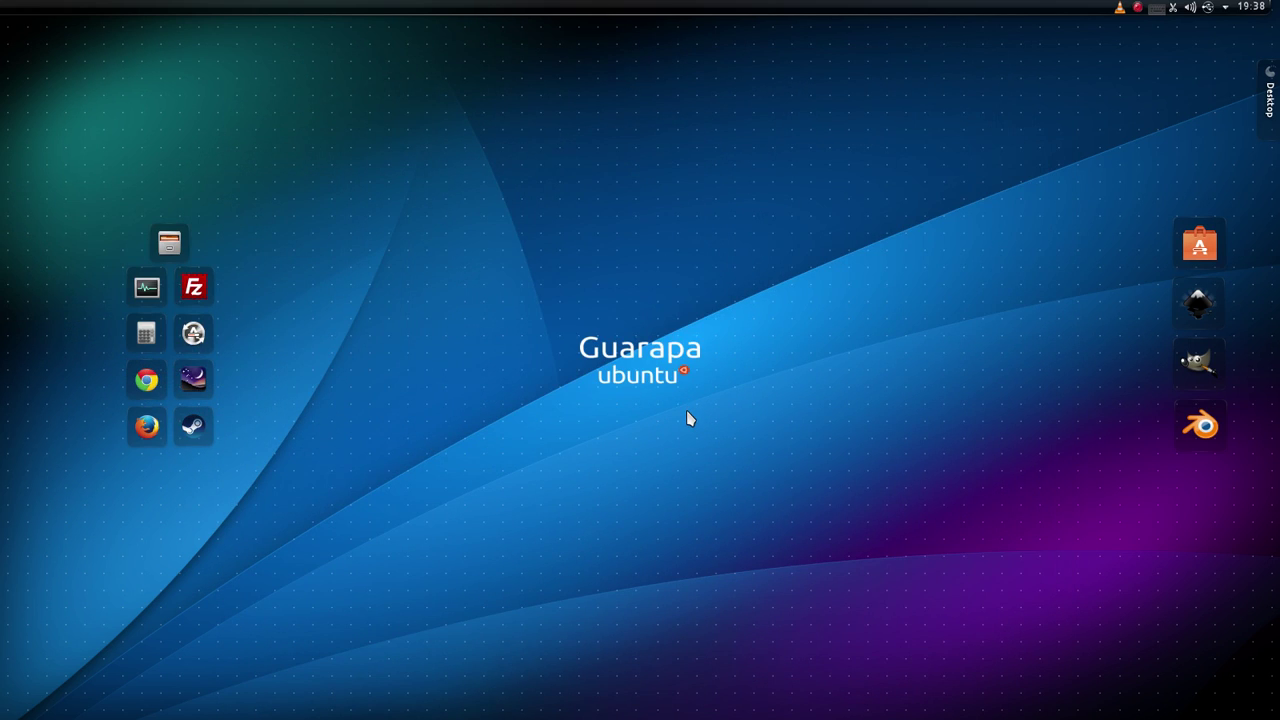